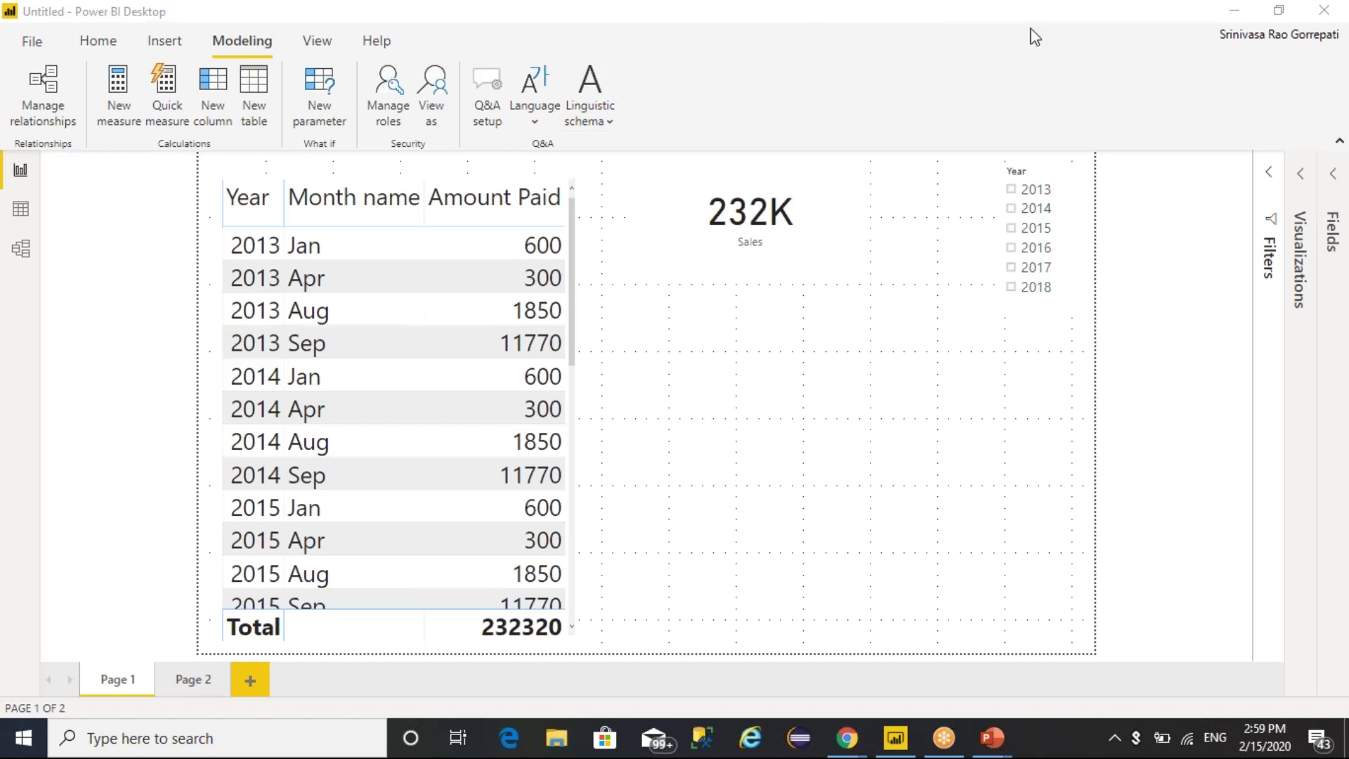
Step: Examine the calendar table named Table and the formulas behind its Date, Year, Month, Month name and Quarter columns
click(21, 209)
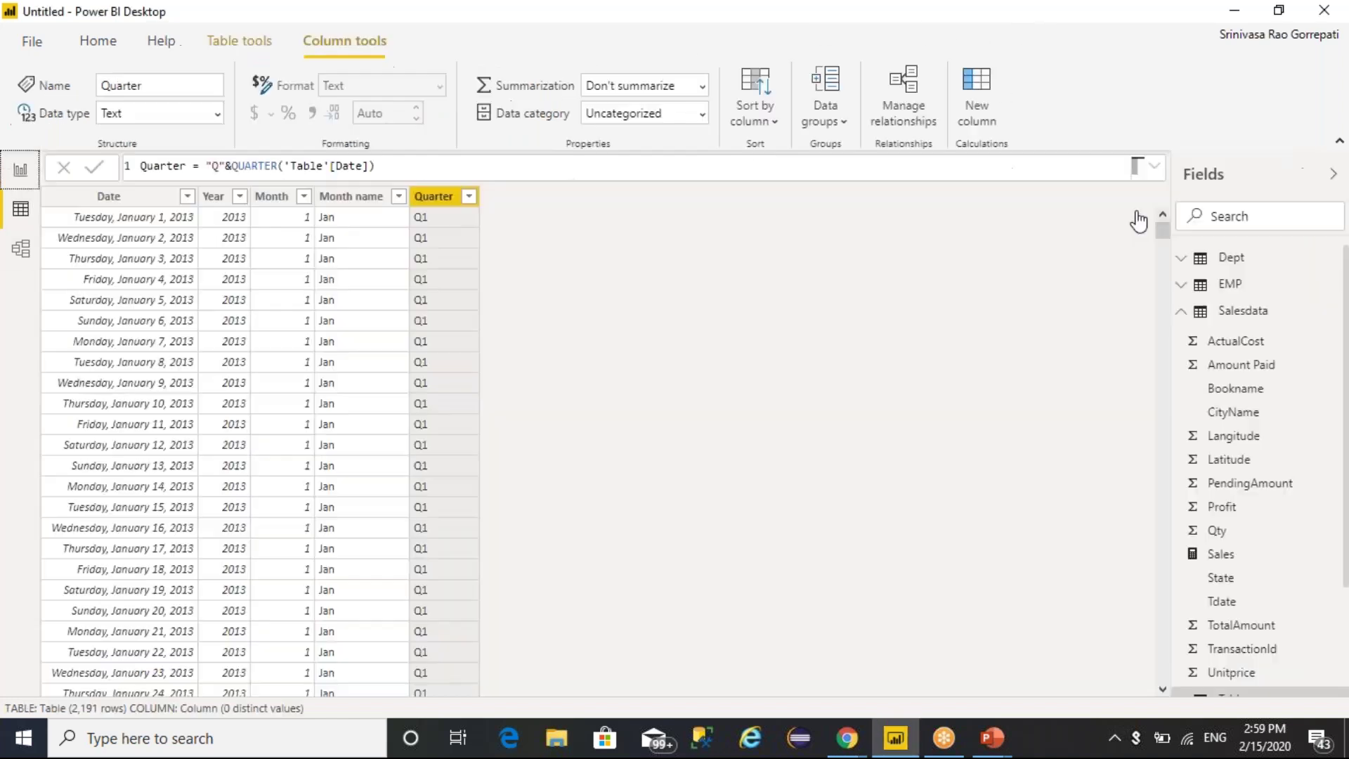
click(1195, 317)
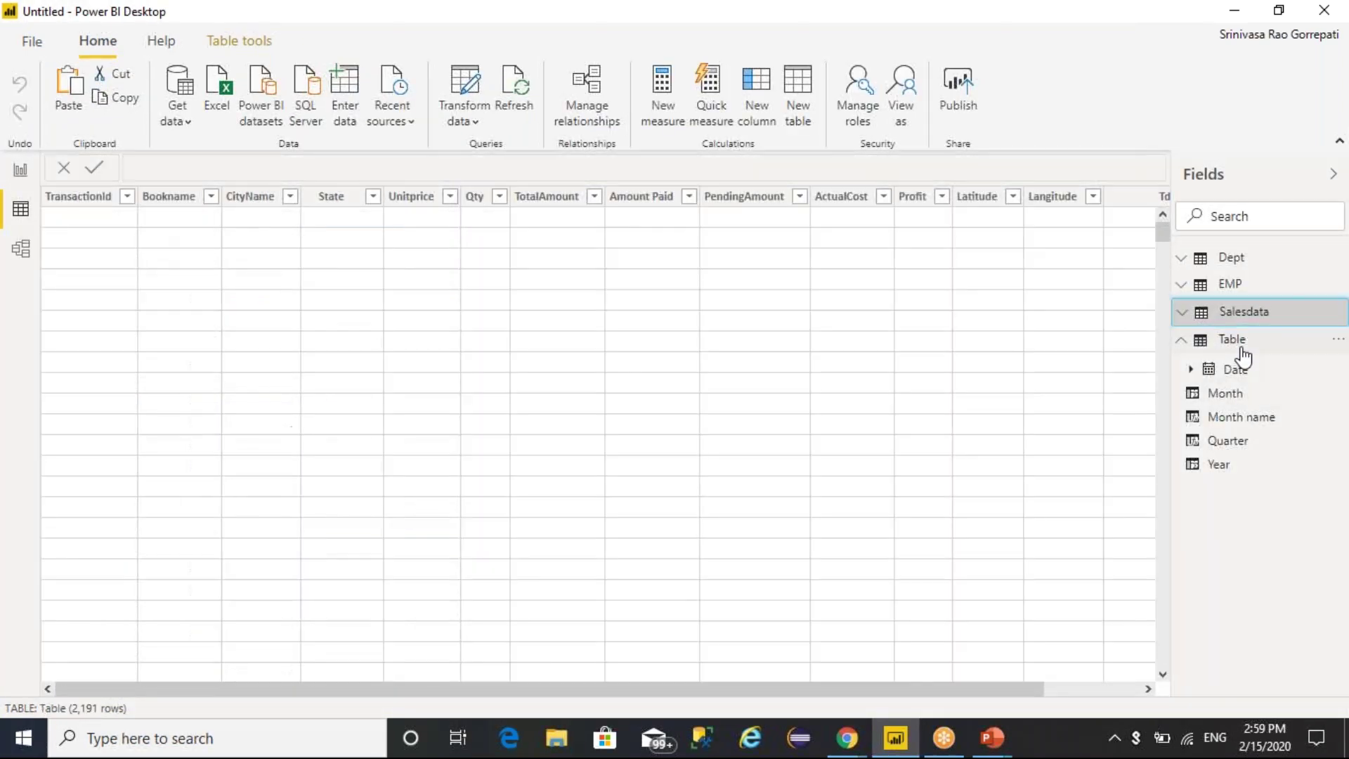
click(1249, 347)
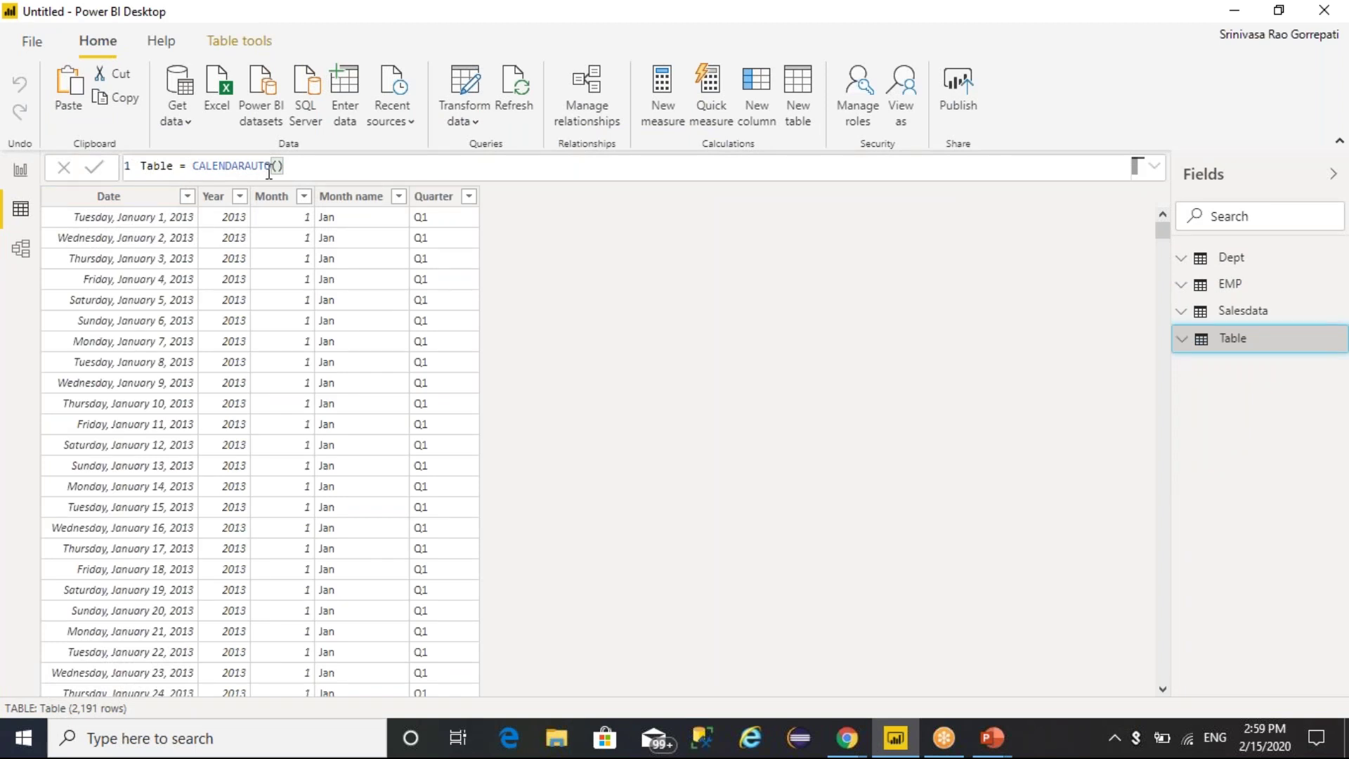
click(106, 200)
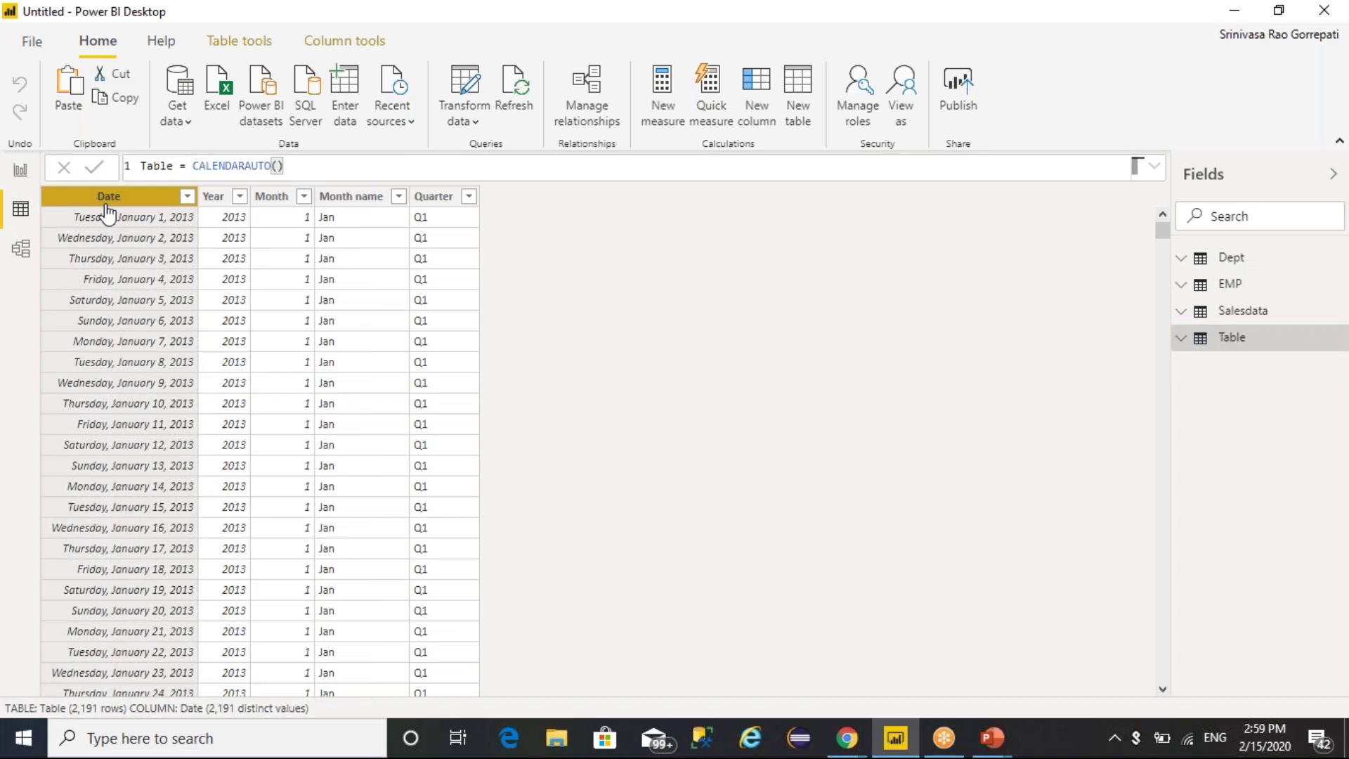
click(215, 204)
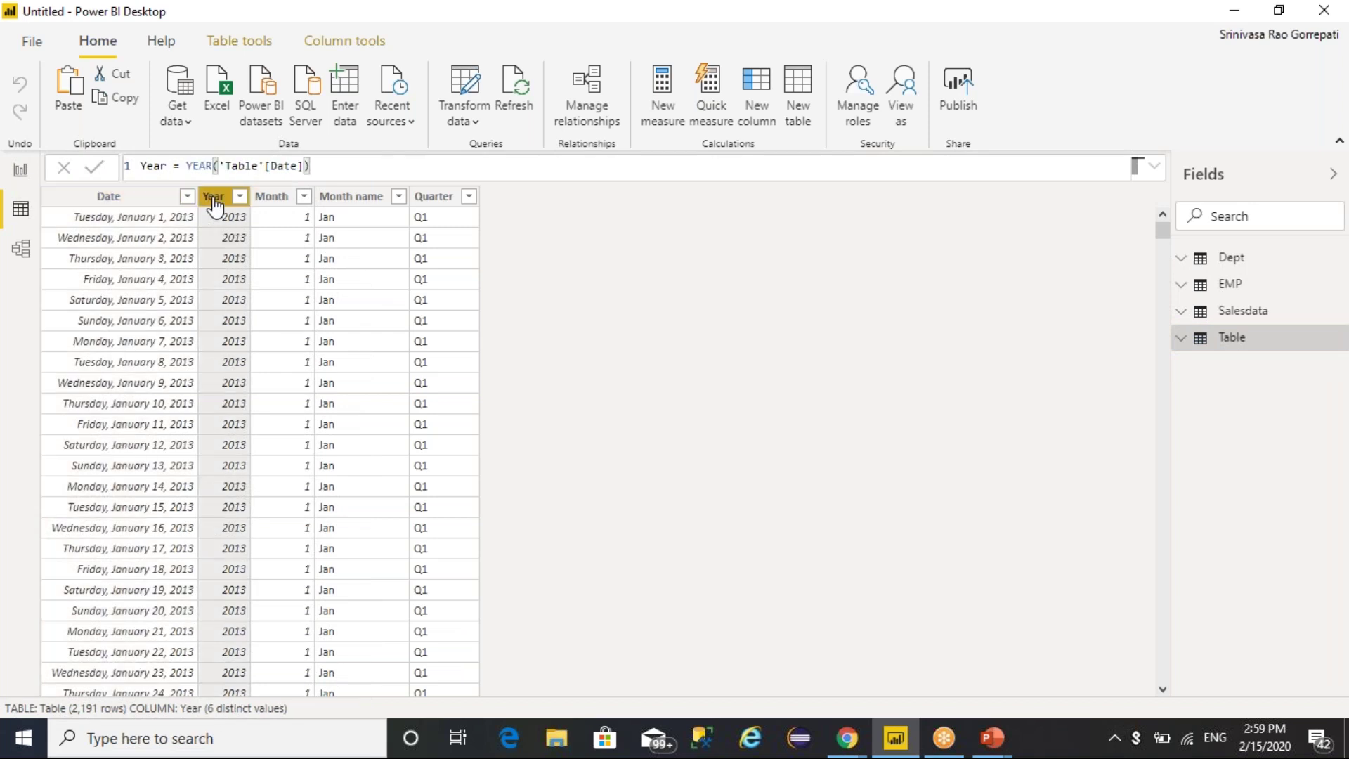
click(267, 203)
click(357, 202)
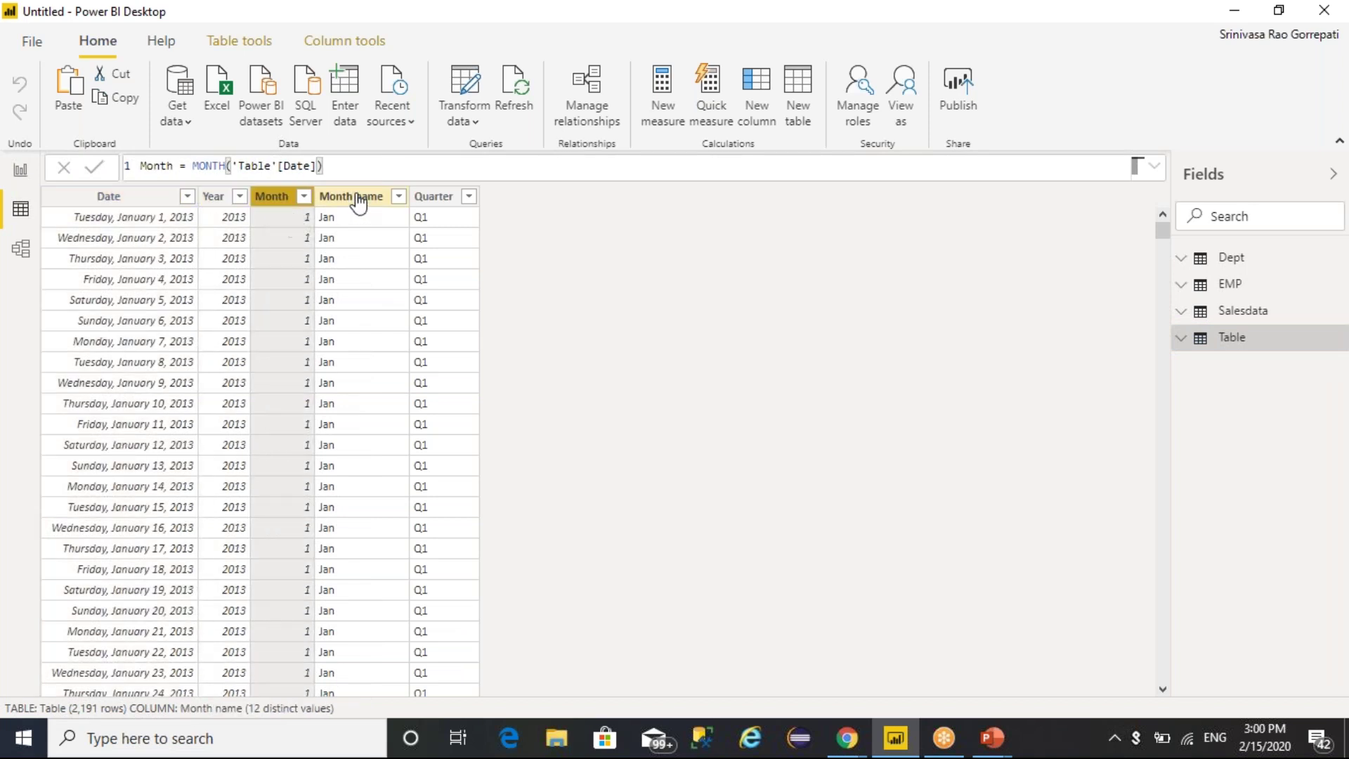
click(439, 203)
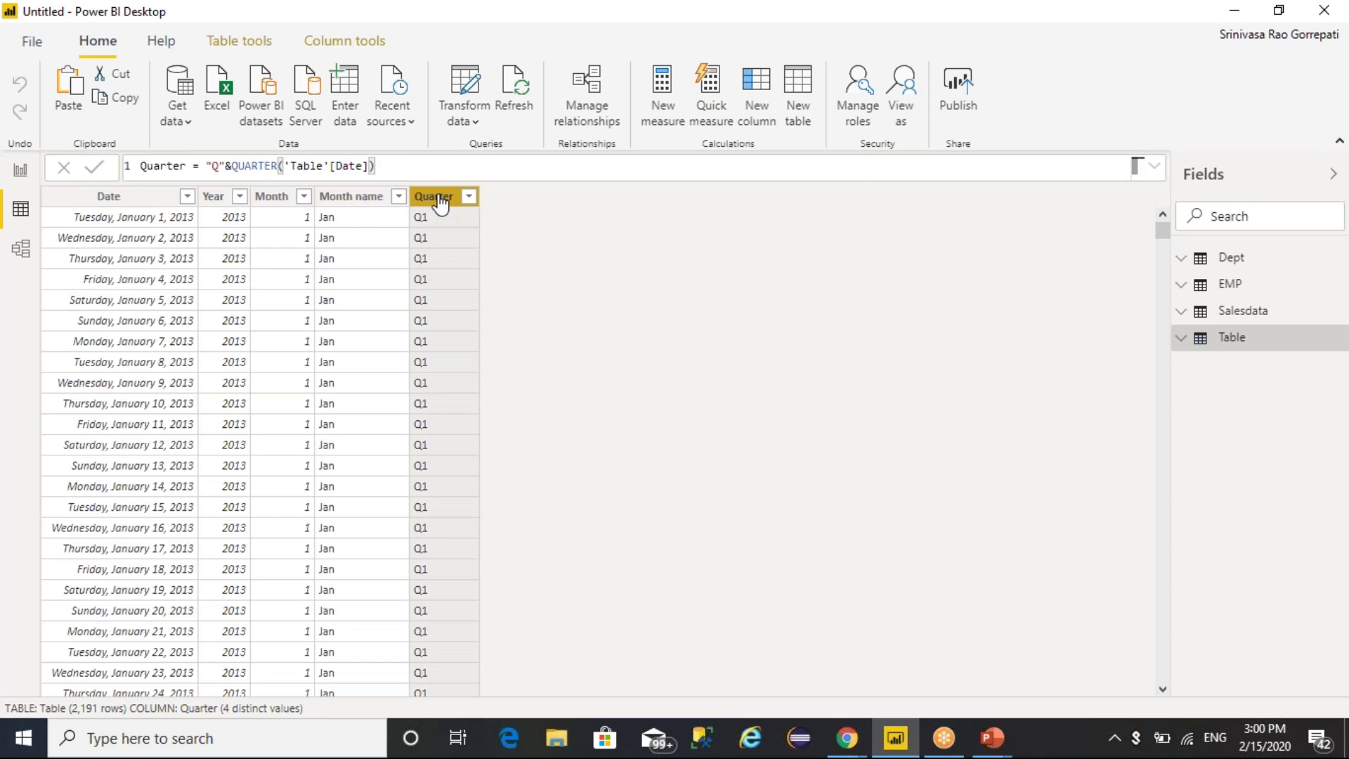
Step: Mark the calendar table named Table as a date table, using Date as its date column
click(124, 201)
click(237, 44)
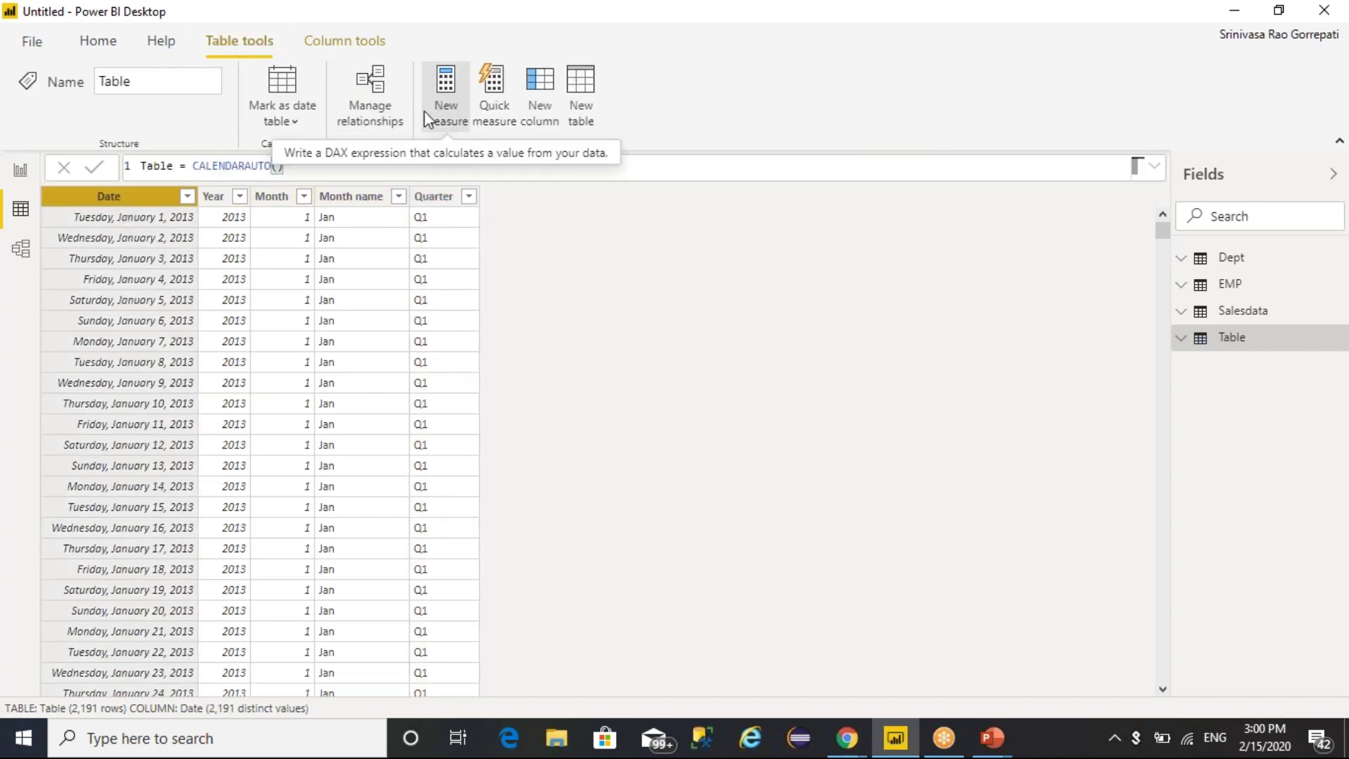
click(295, 129)
click(310, 151)
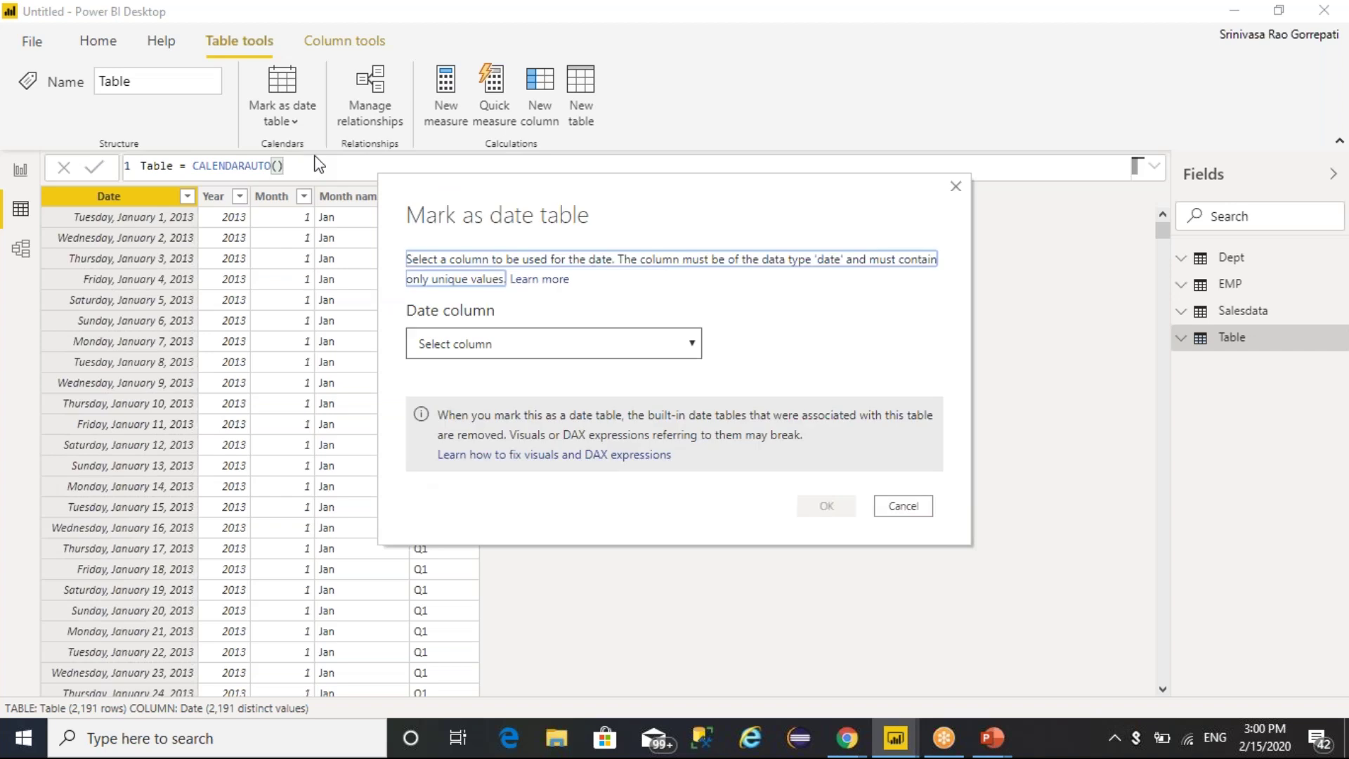
click(569, 353)
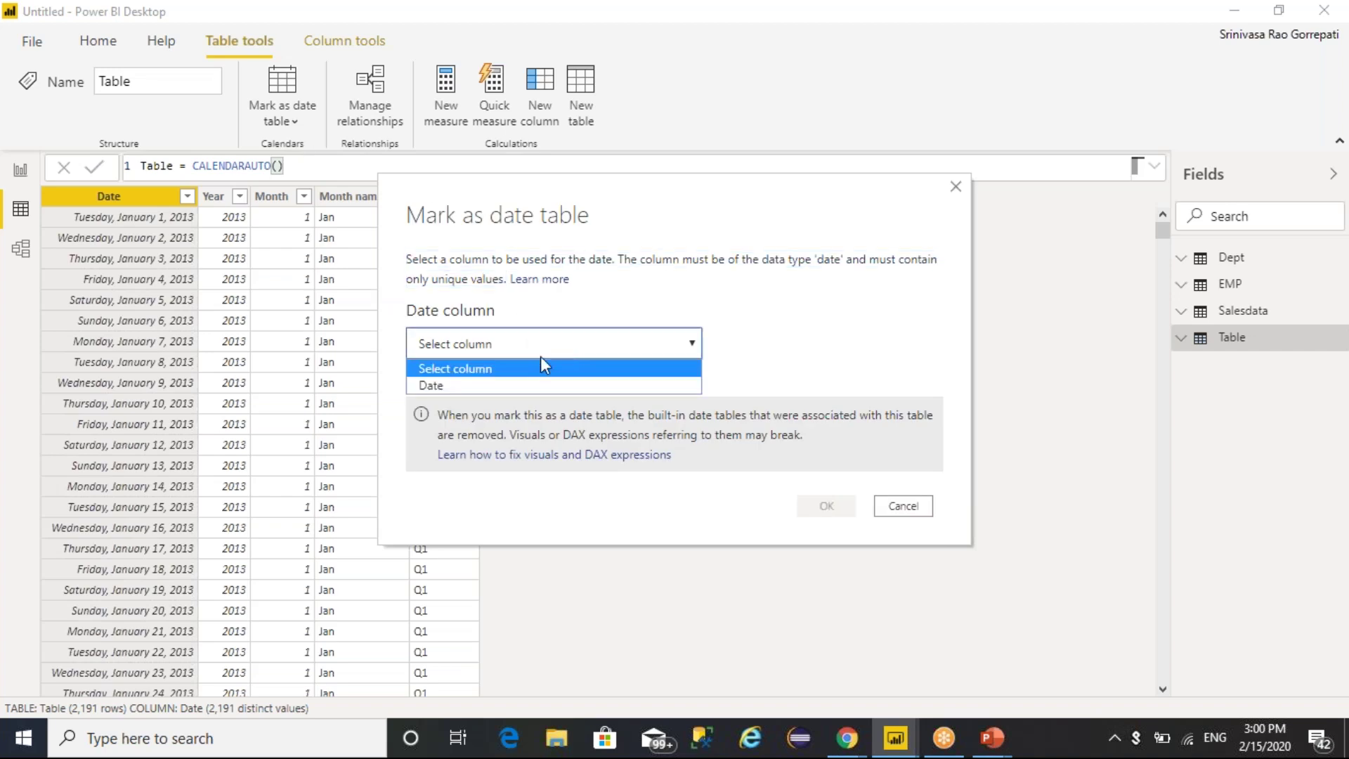
click(521, 382)
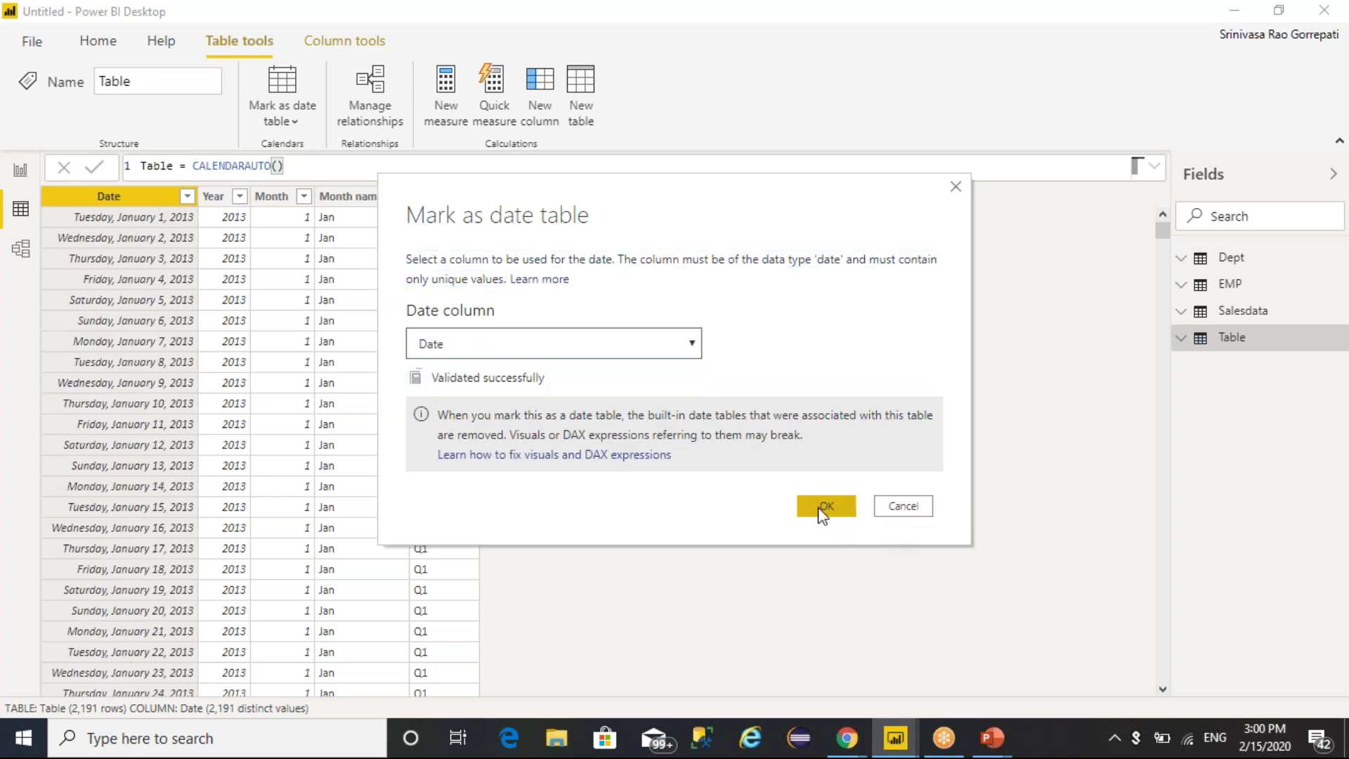
click(817, 506)
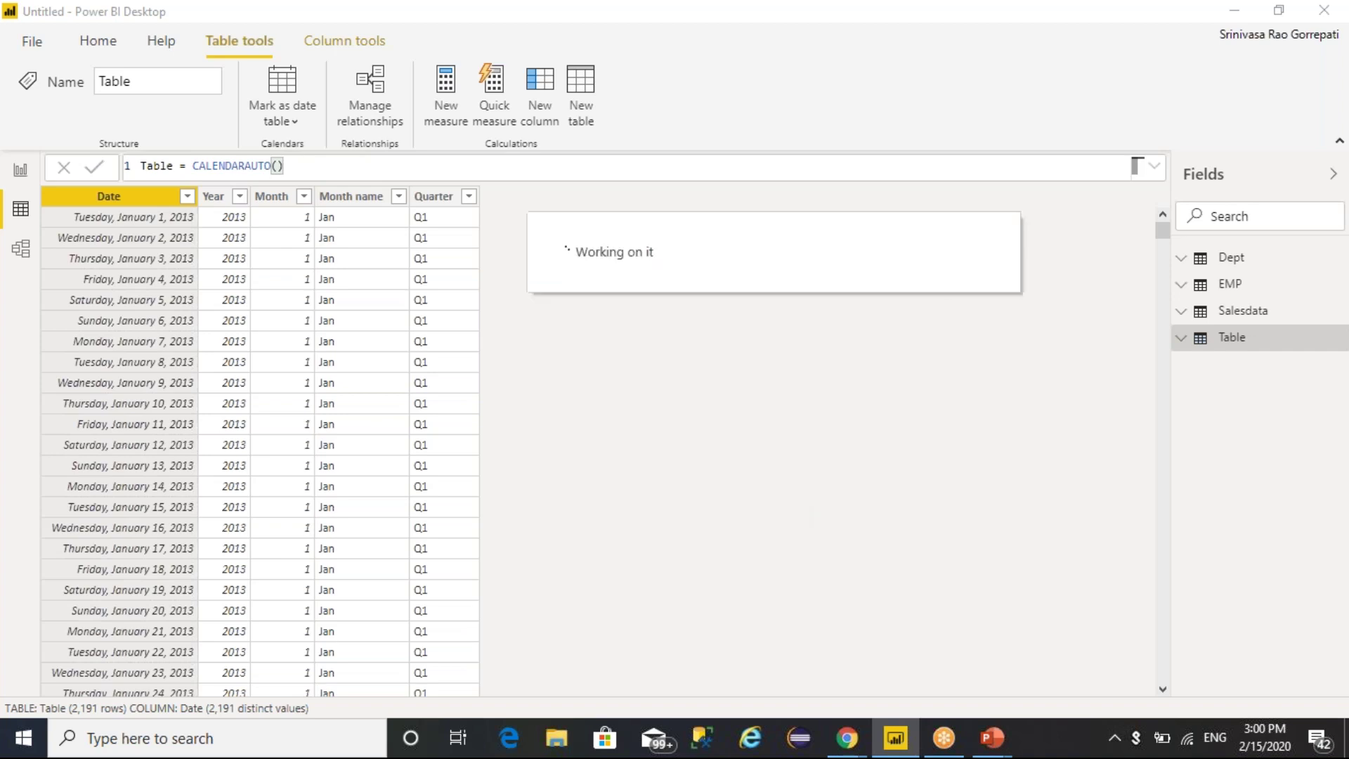
Step: Check the relationship between Table and Salesdata in the model diagram, and shift the Sales card on Page 1 slightly to the right
click(20, 247)
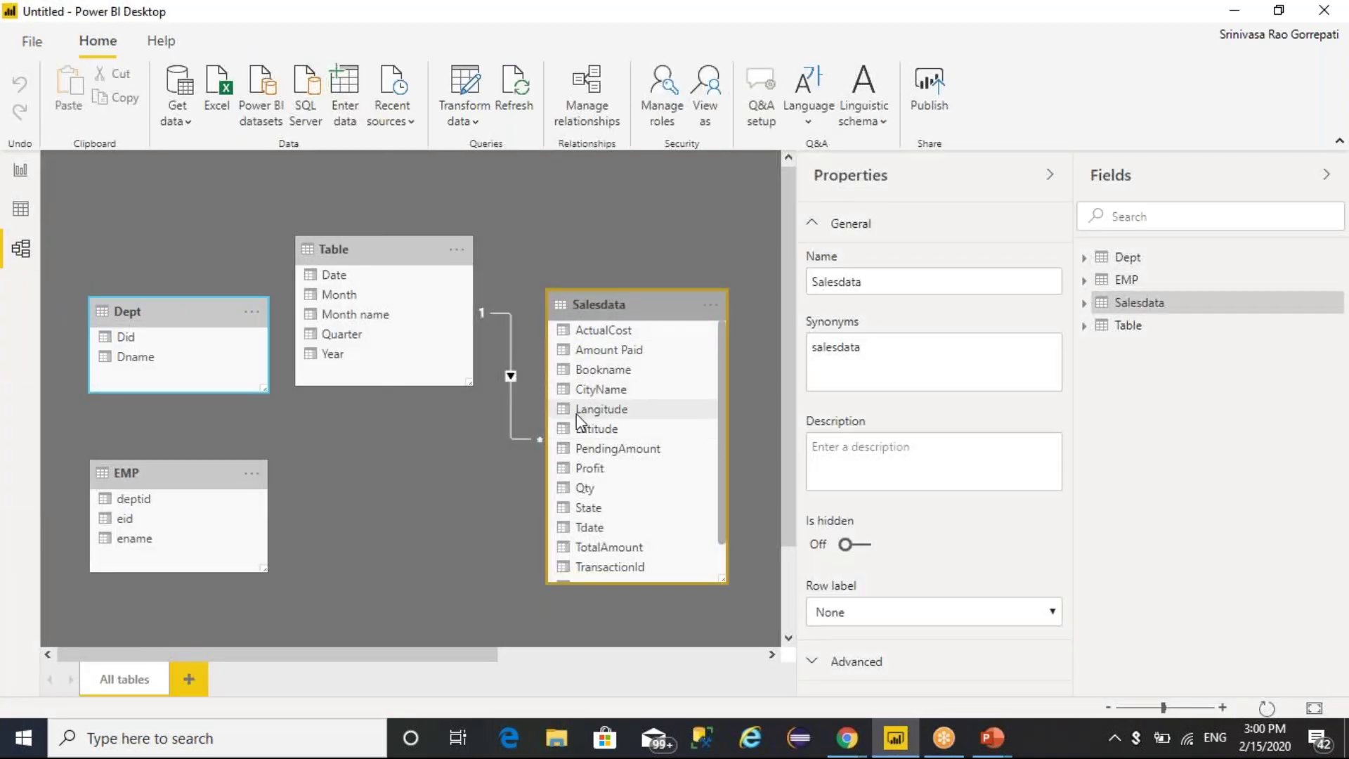
click(24, 175)
drag(723, 241, 779, 229)
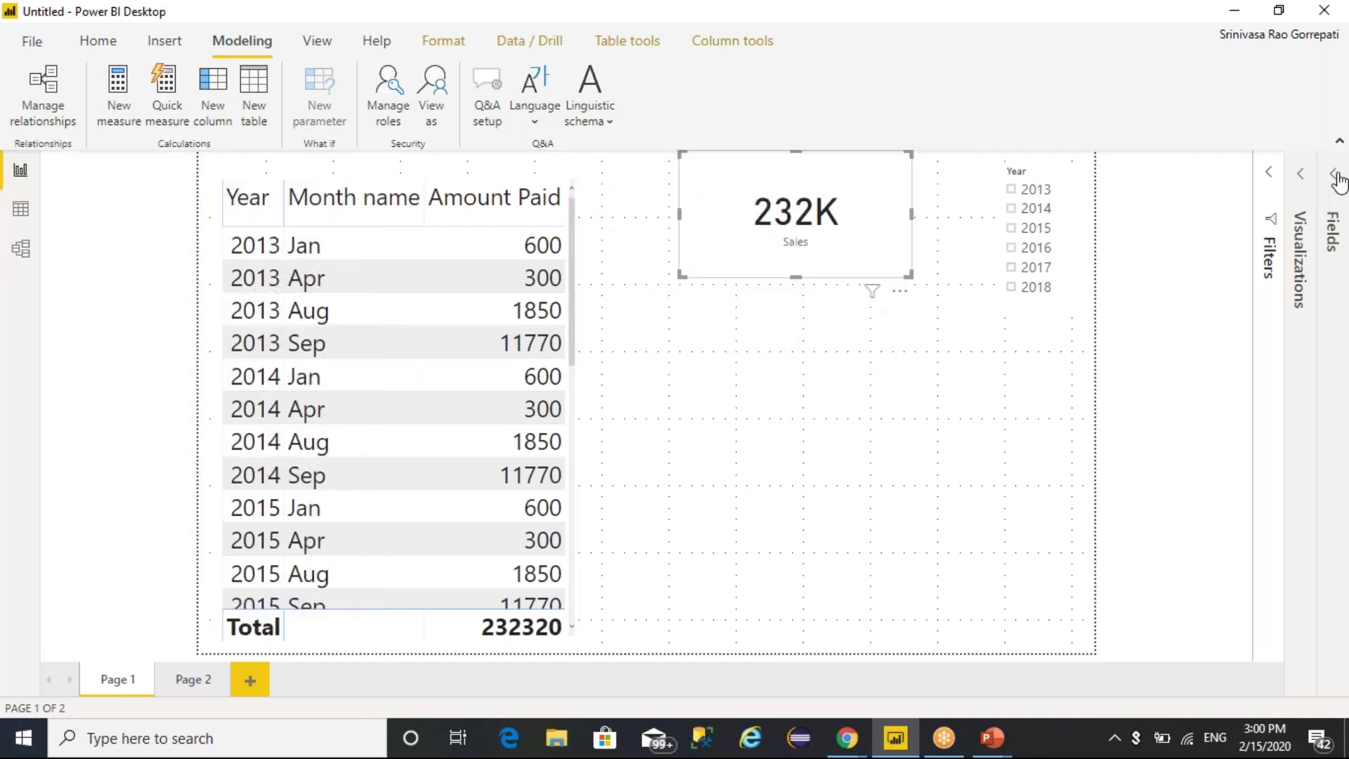
Step: Expand the field list, add a blank third page to the report and return to Page 1
click(1334, 175)
click(1181, 314)
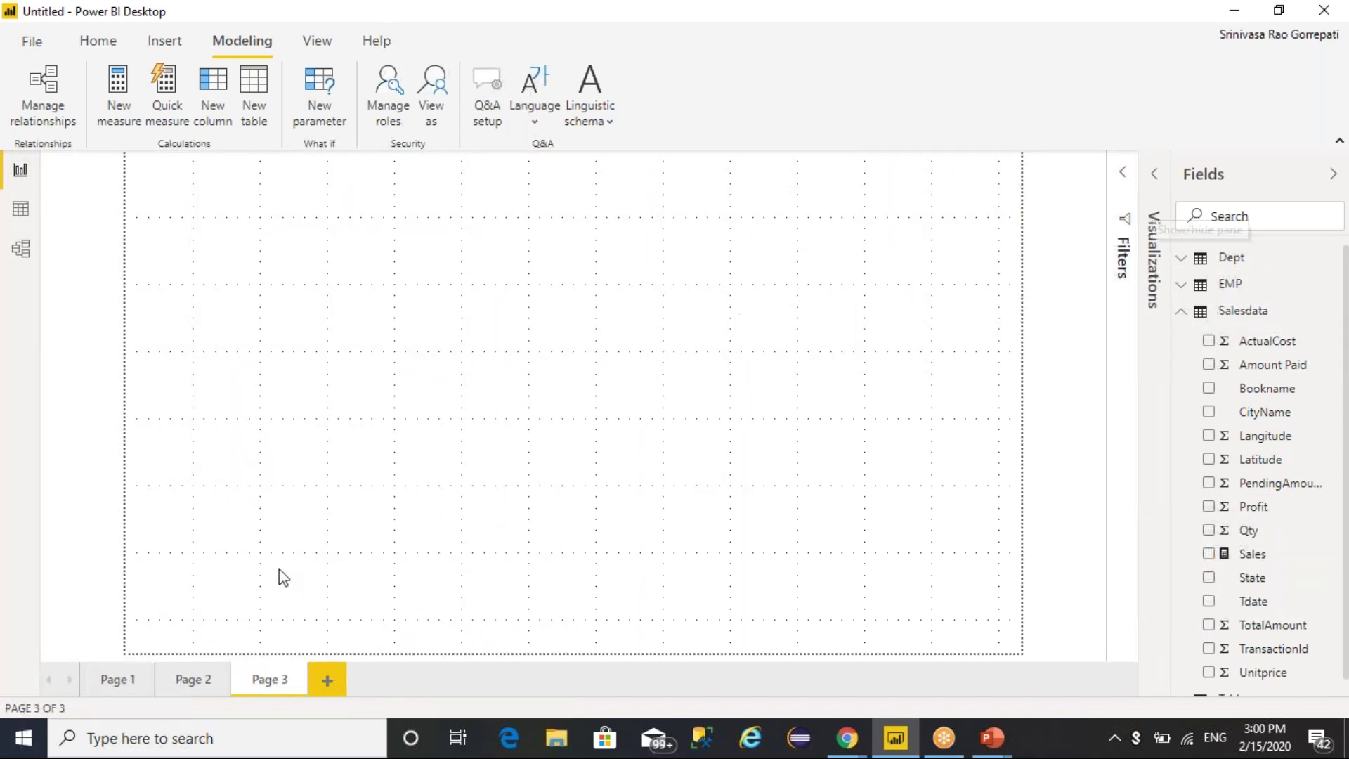
click(177, 681)
click(118, 682)
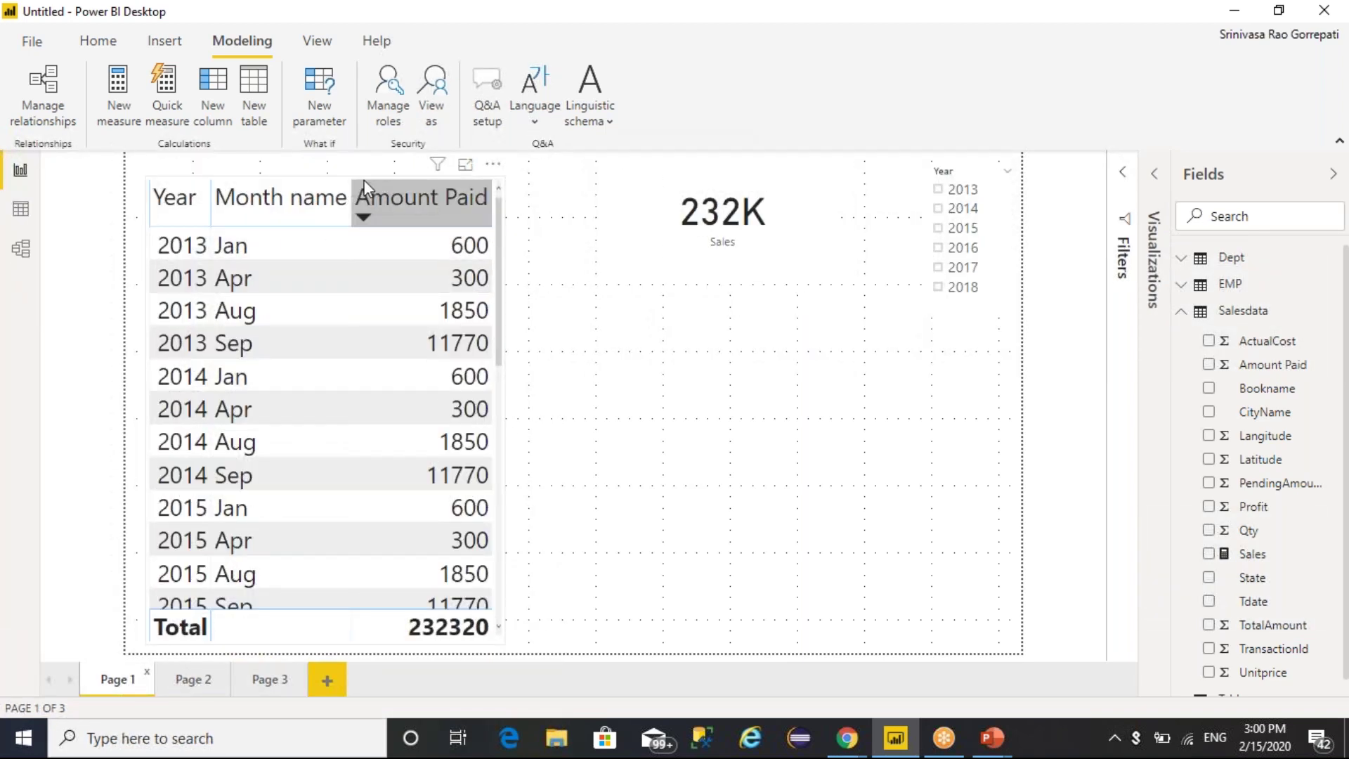
Step: Remove the Month name field from the table visual on Page 1, leaving Year and Amount Paid
click(364, 180)
click(1154, 176)
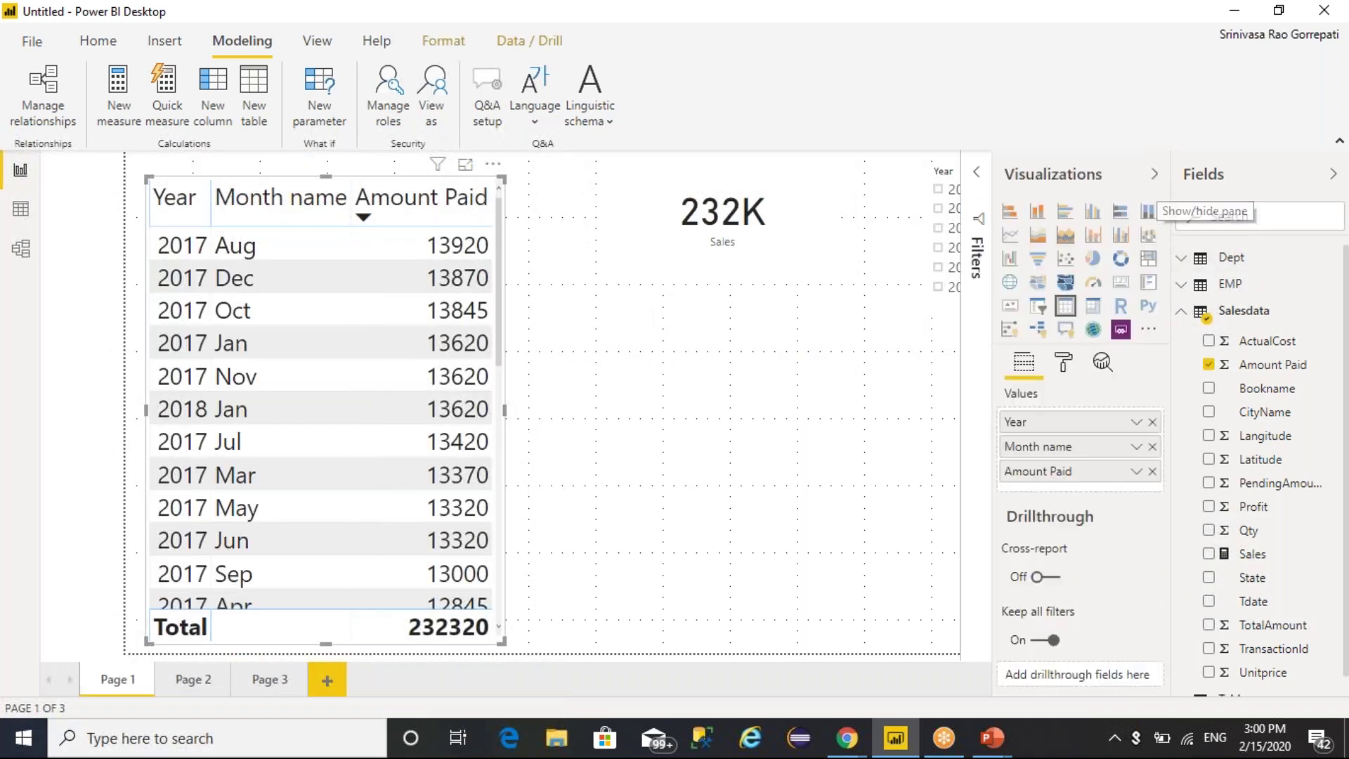
click(1152, 446)
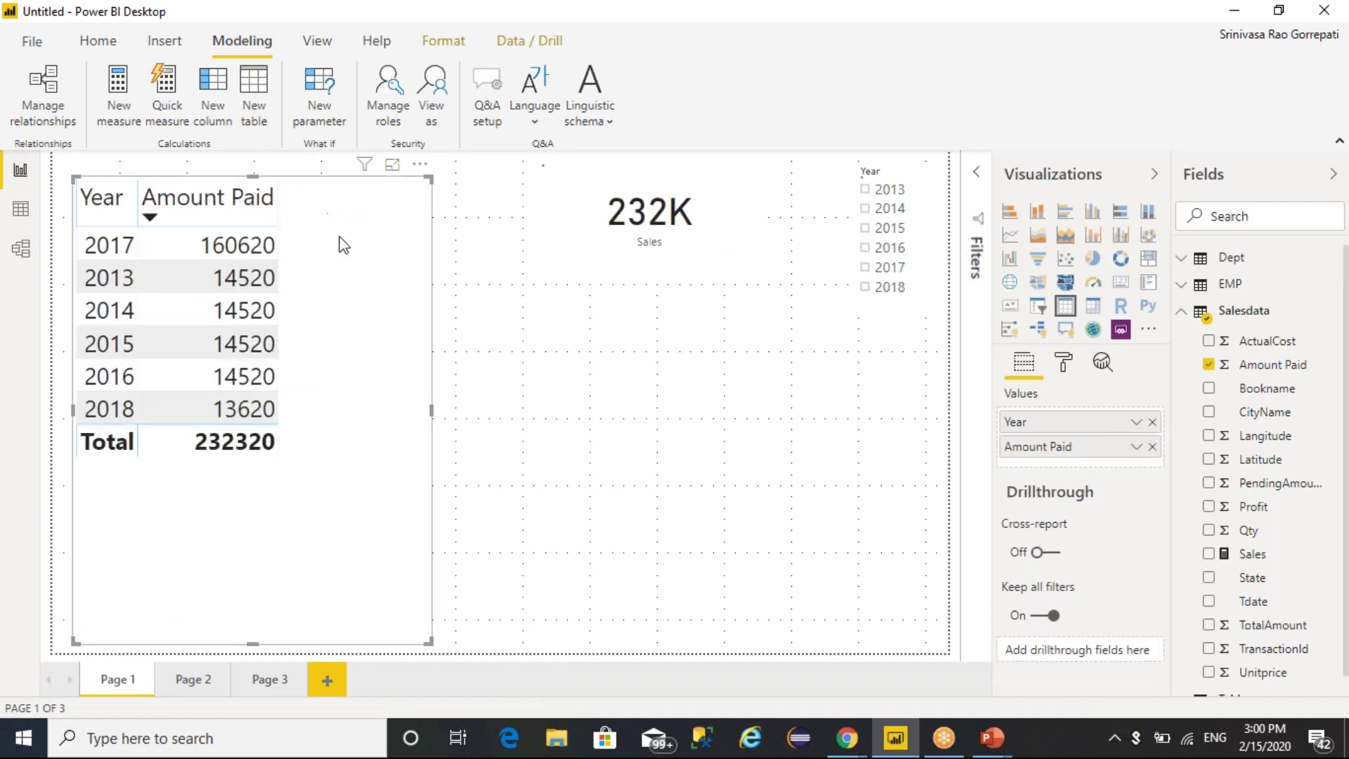
Step: Make the table visual shorter and slightly wider, and sort its rows by Year in ascending order
drag(427, 641, 480, 507)
drag(376, 333, 371, 338)
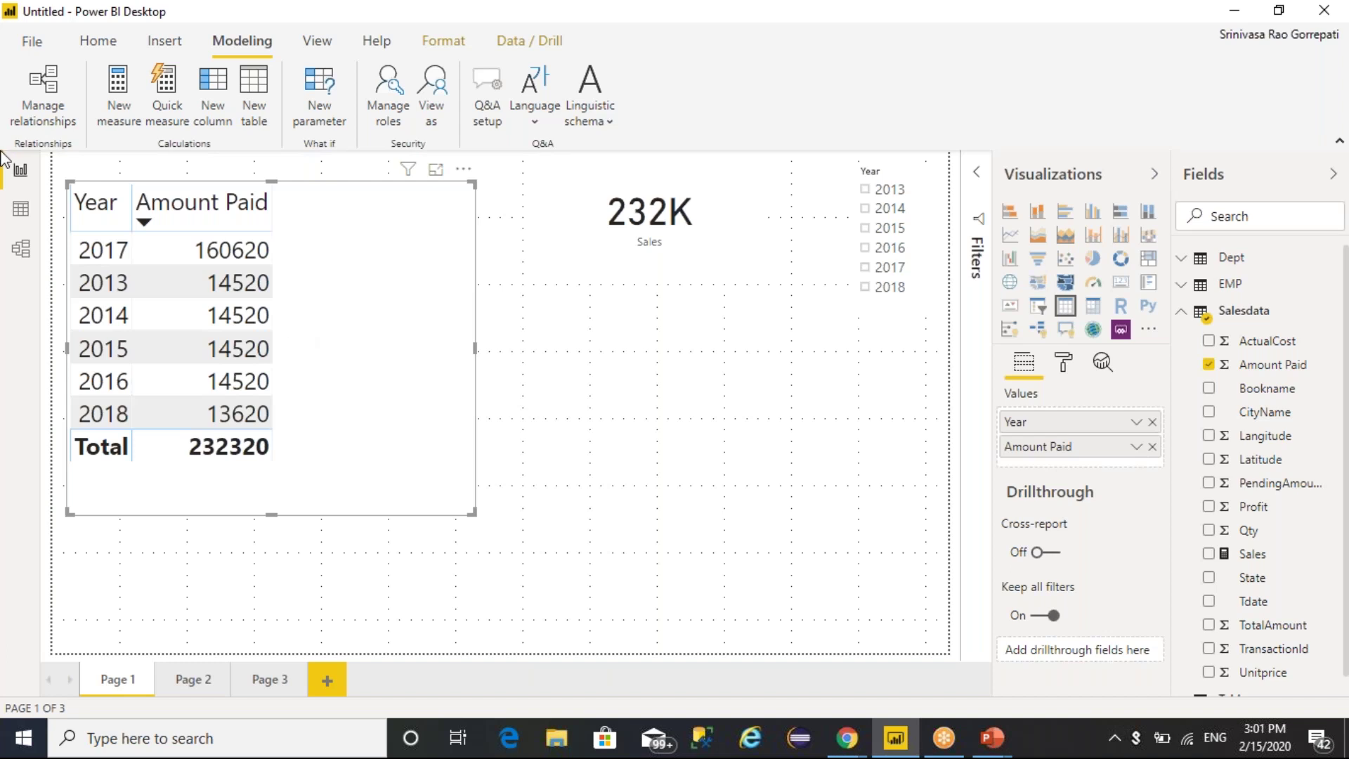
click(94, 209)
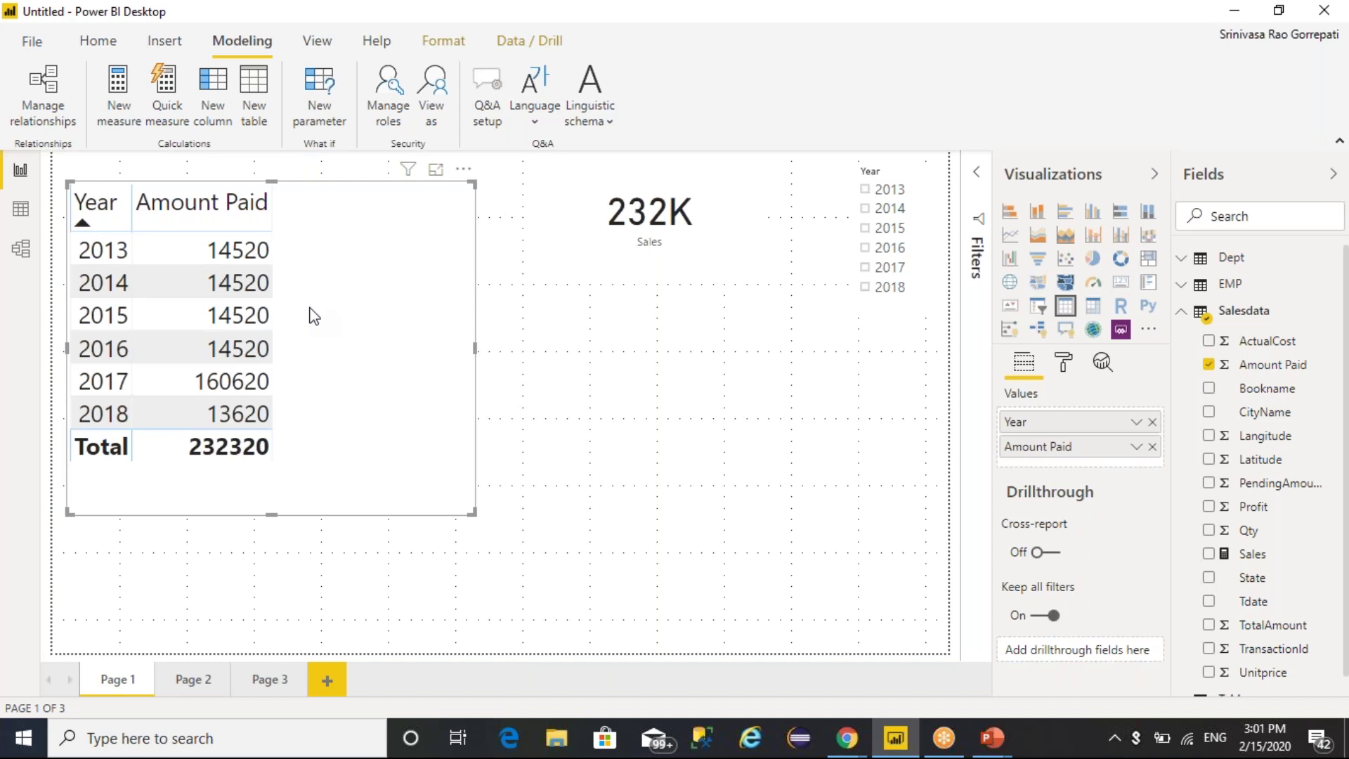
Step: Create a measure named PY sales in Salesdata, starting its formula with CALCULATE on Salesdata[Sales]
click(1337, 319)
click(1282, 330)
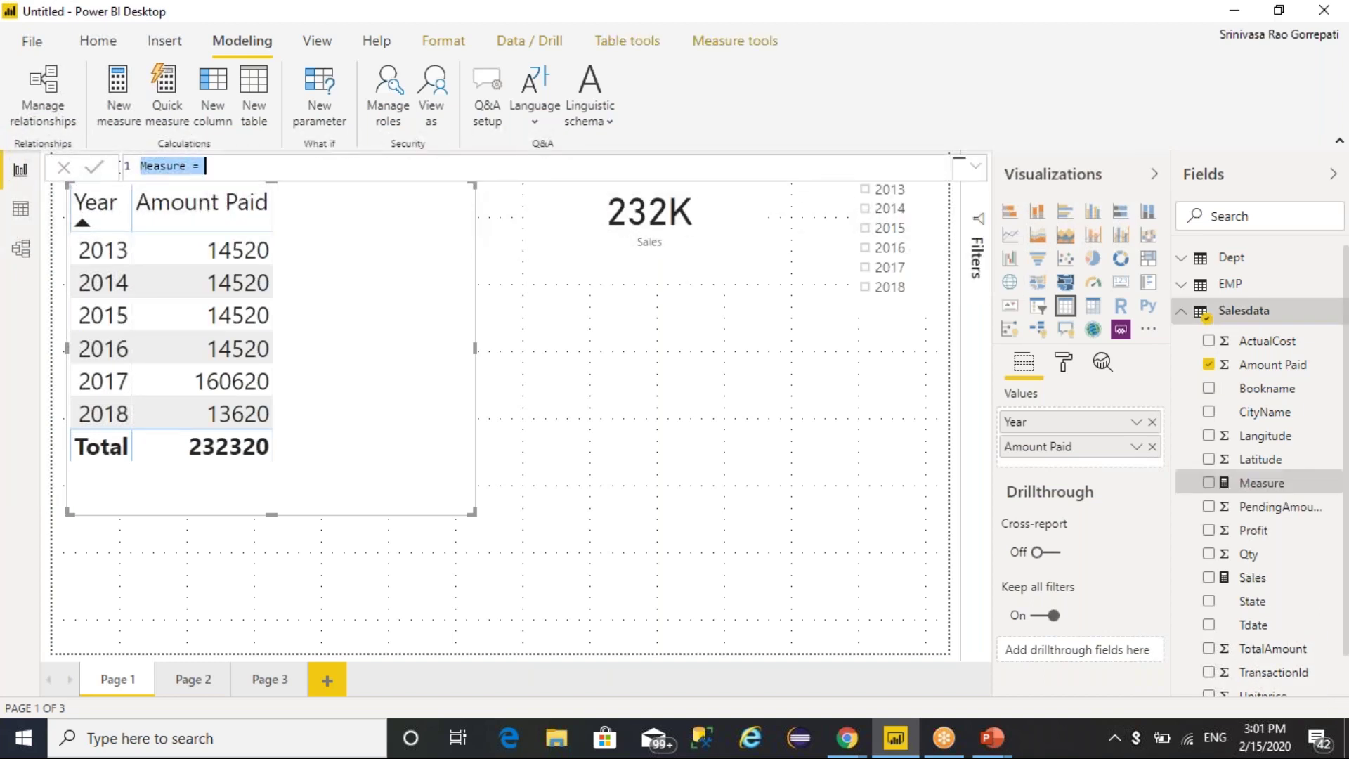
text(PY sale)
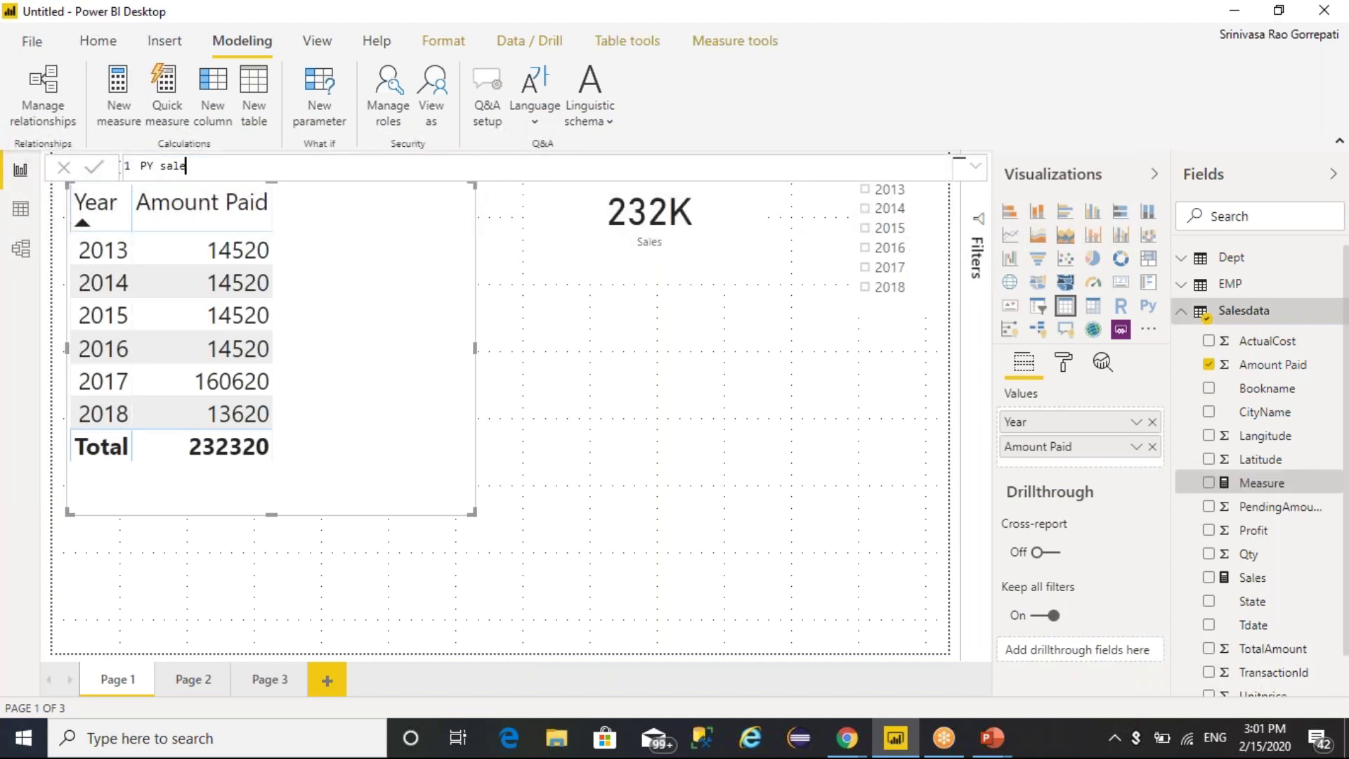
text(s =CAL)
key(Tab)
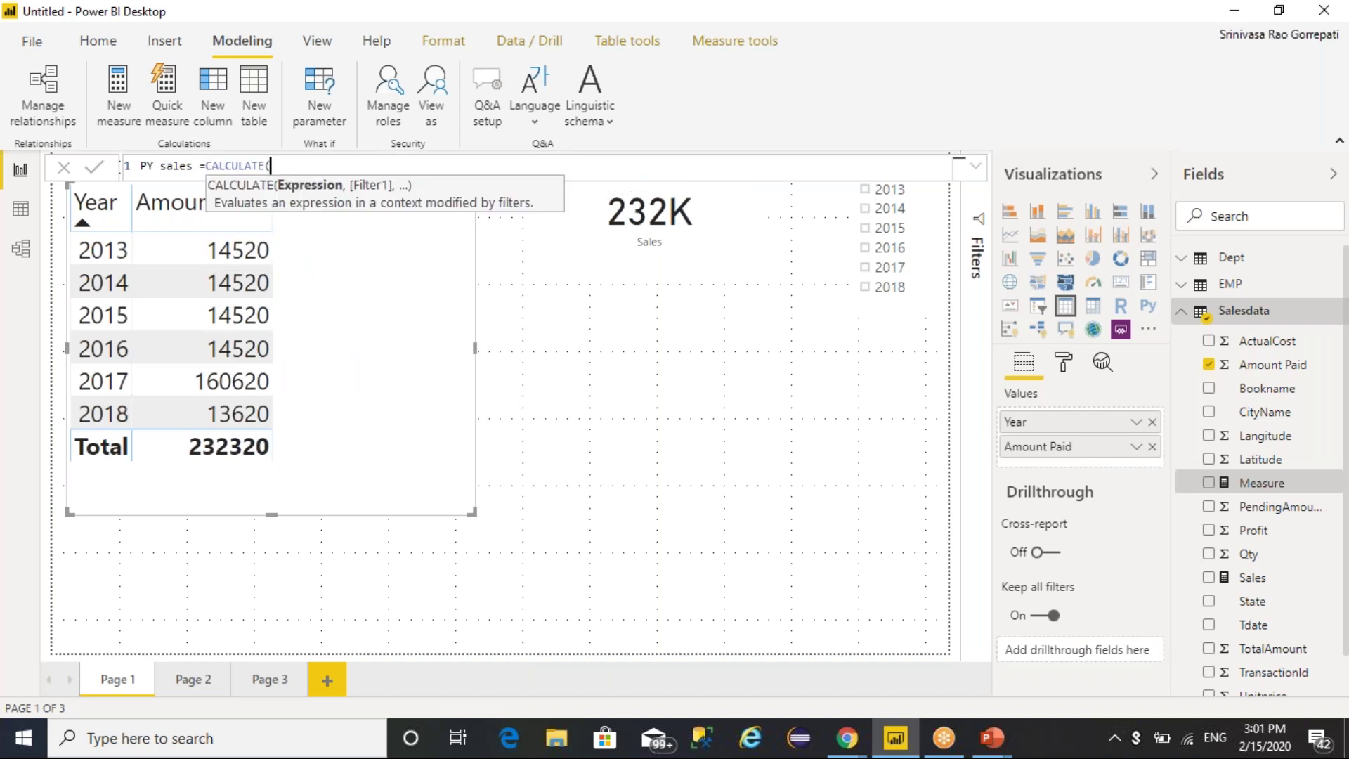
text(sal)
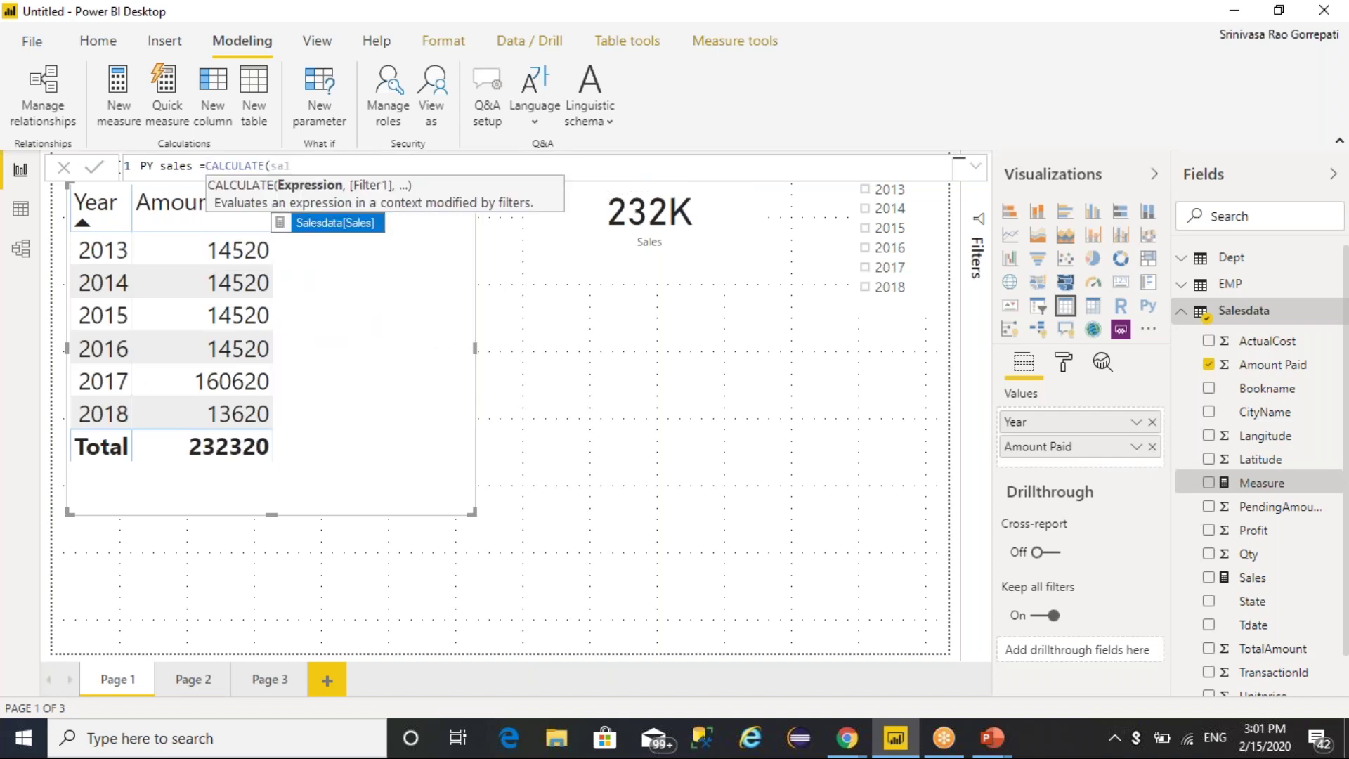
key(Tab)
text(,)
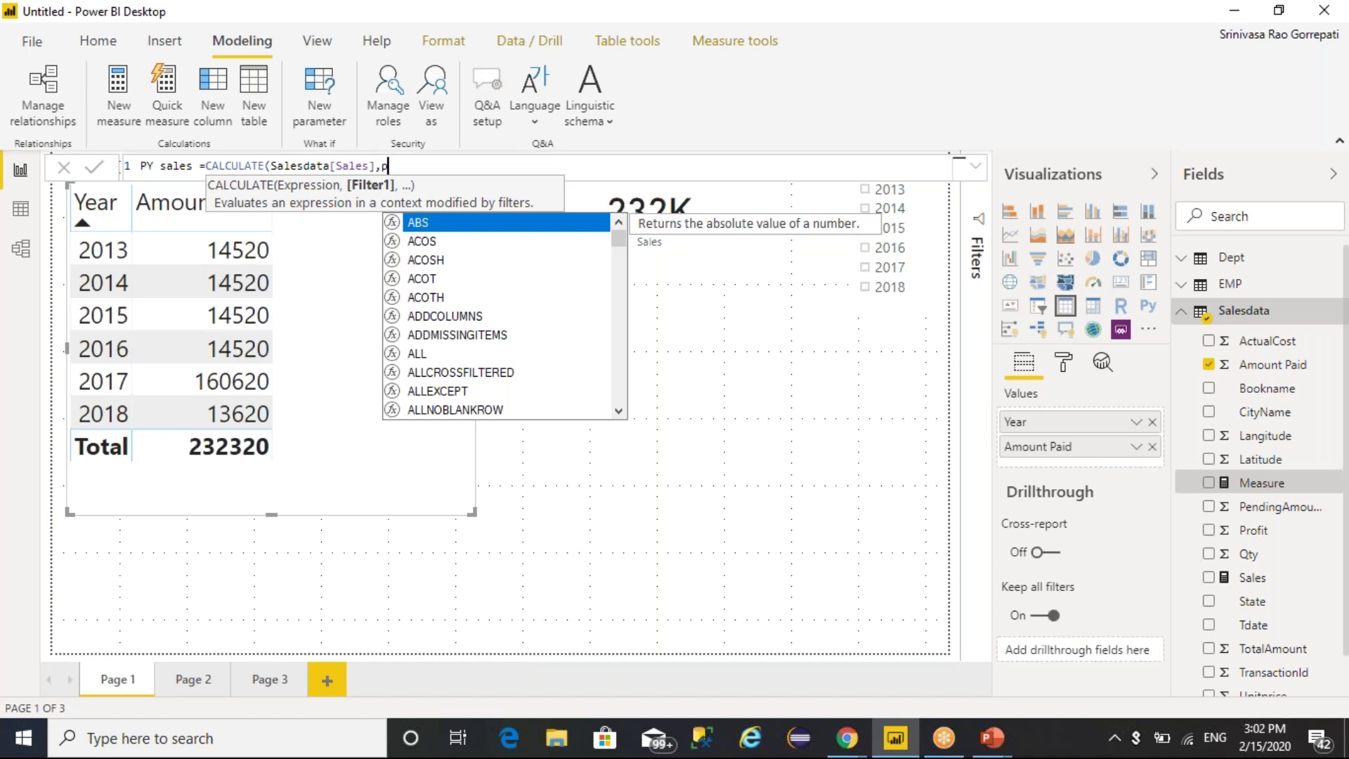
Step: Complete the PY sales formula with the filter PREVIOUSYEAR('Table'[Date]) and commit the measure
text(prev)
key(Down)
key(Down)
key(Down)
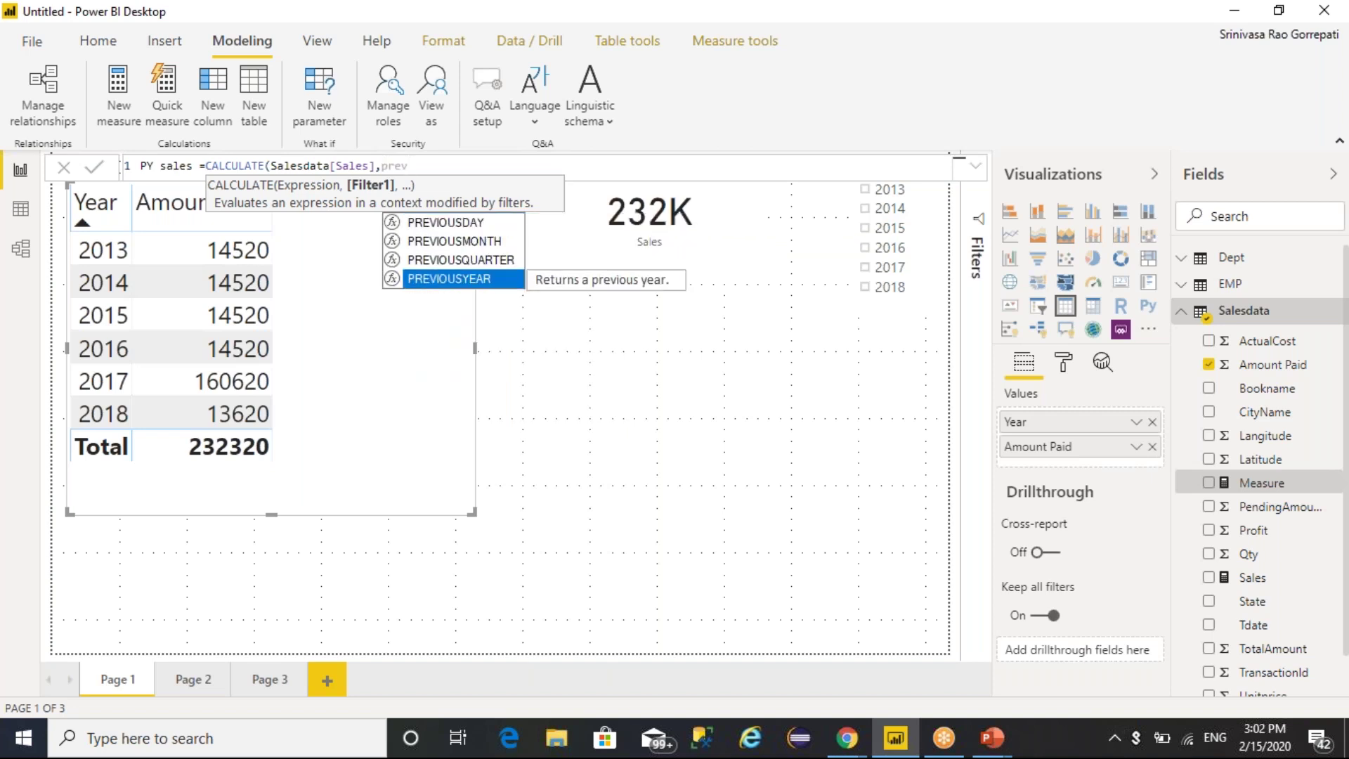
key(Tab)
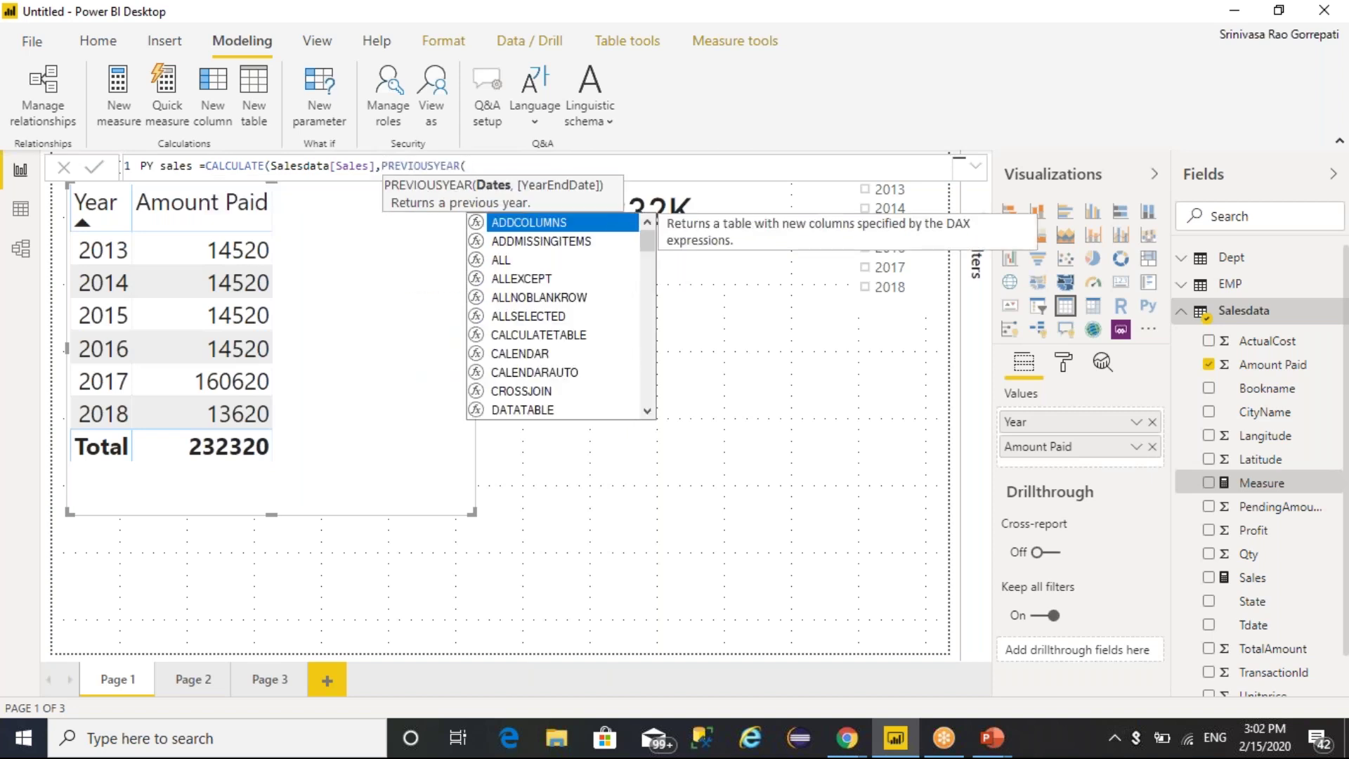
text(da)
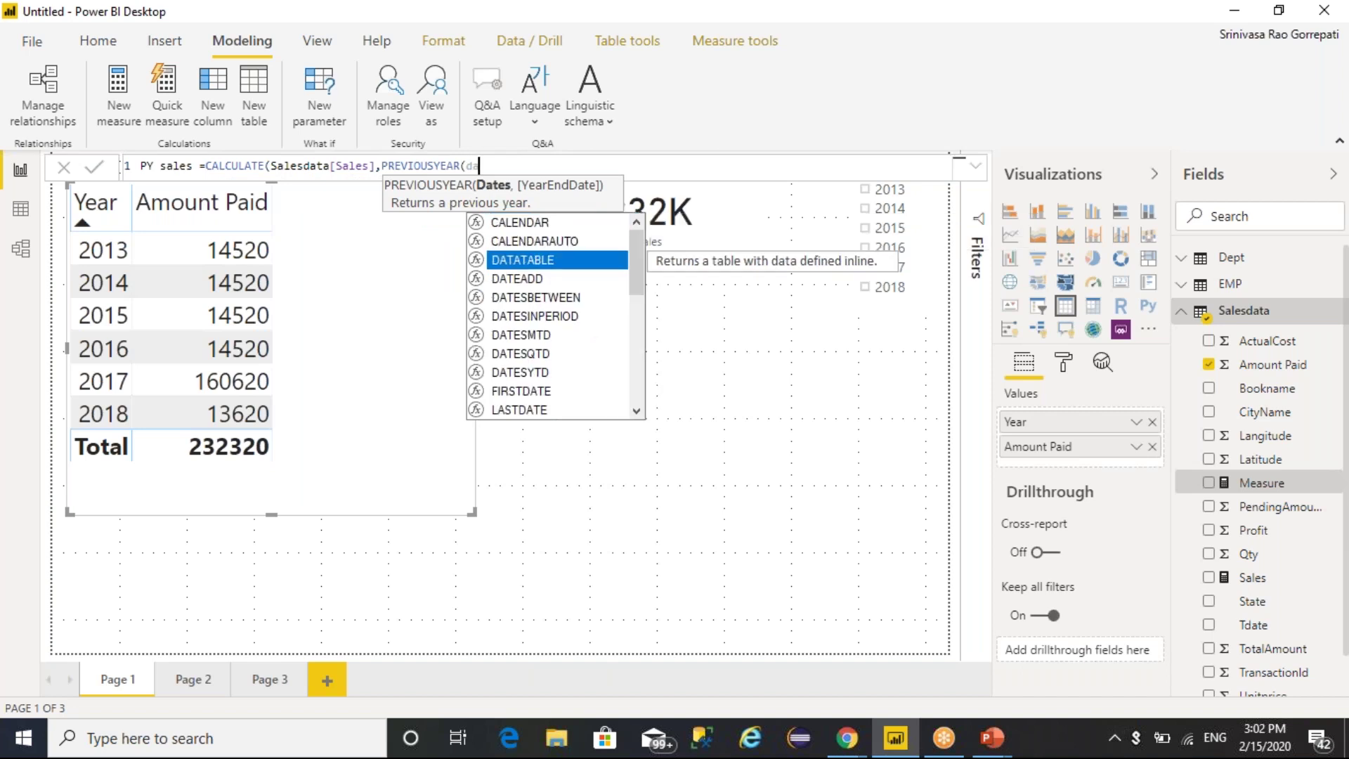
key(BackSpace)
key(BackSpace)
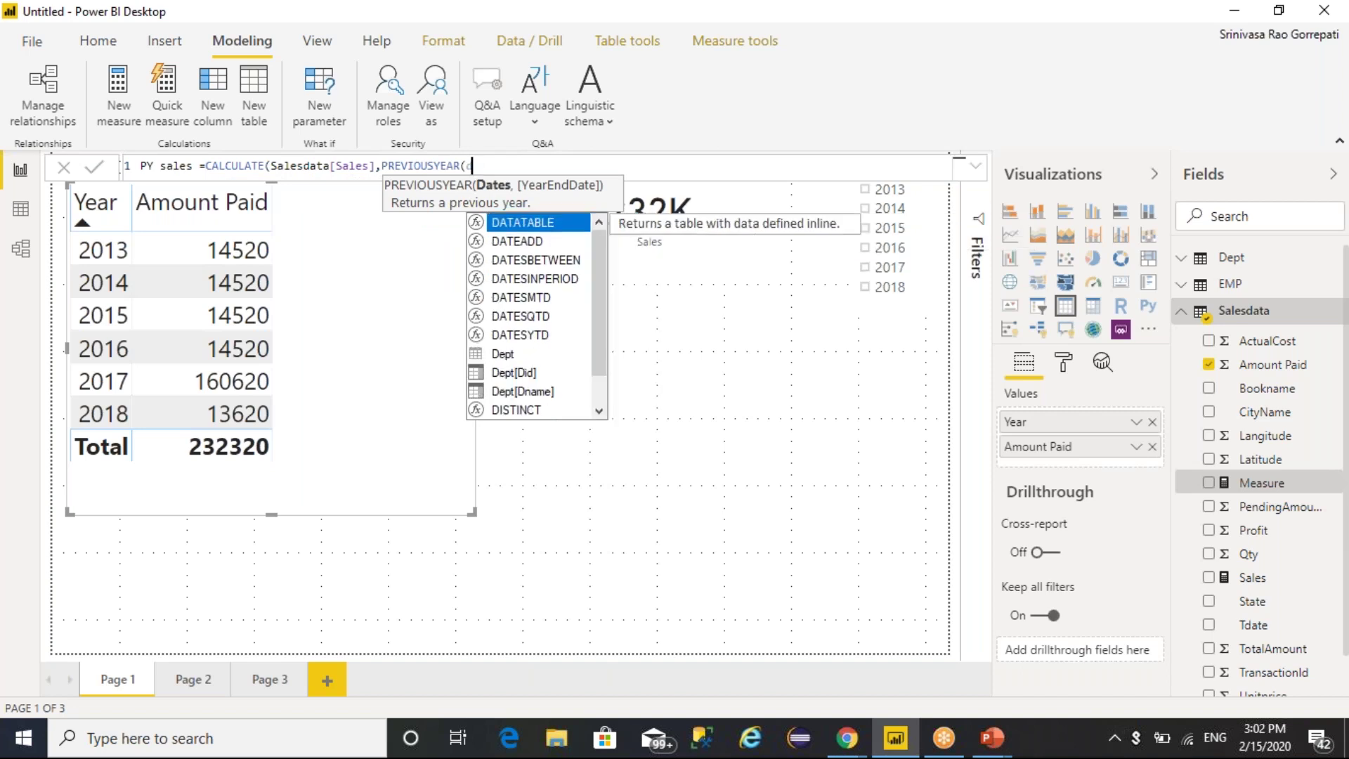
text(ta)
key(Down)
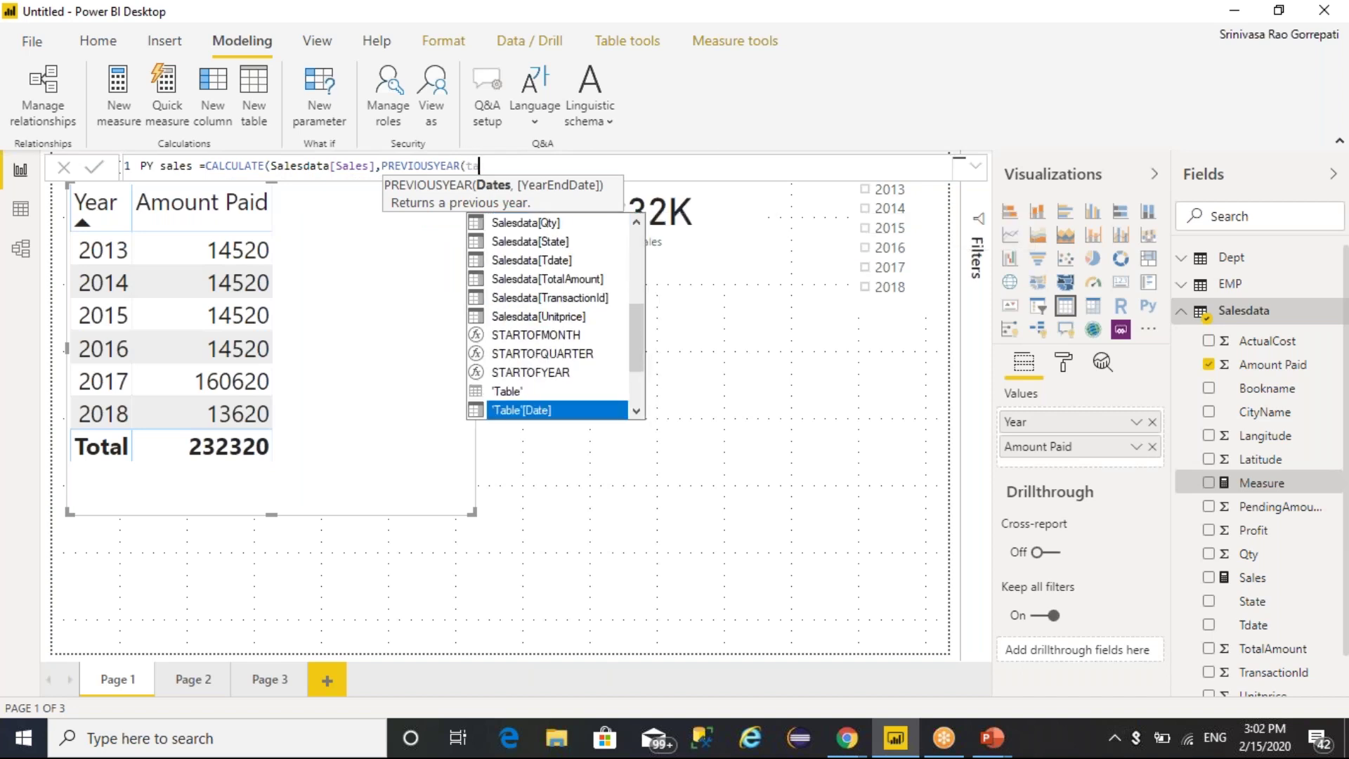
key(Tab)
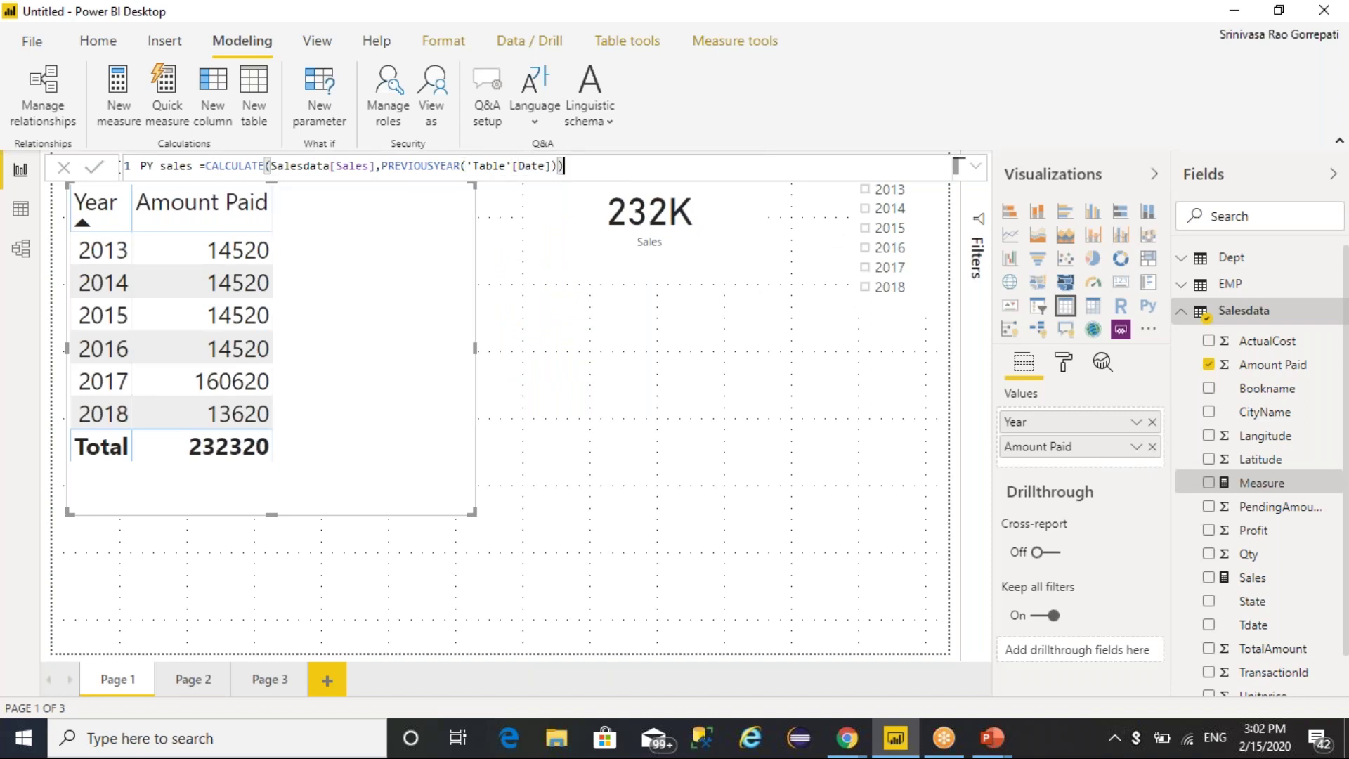
click(381, 166)
drag(381, 165, 557, 166)
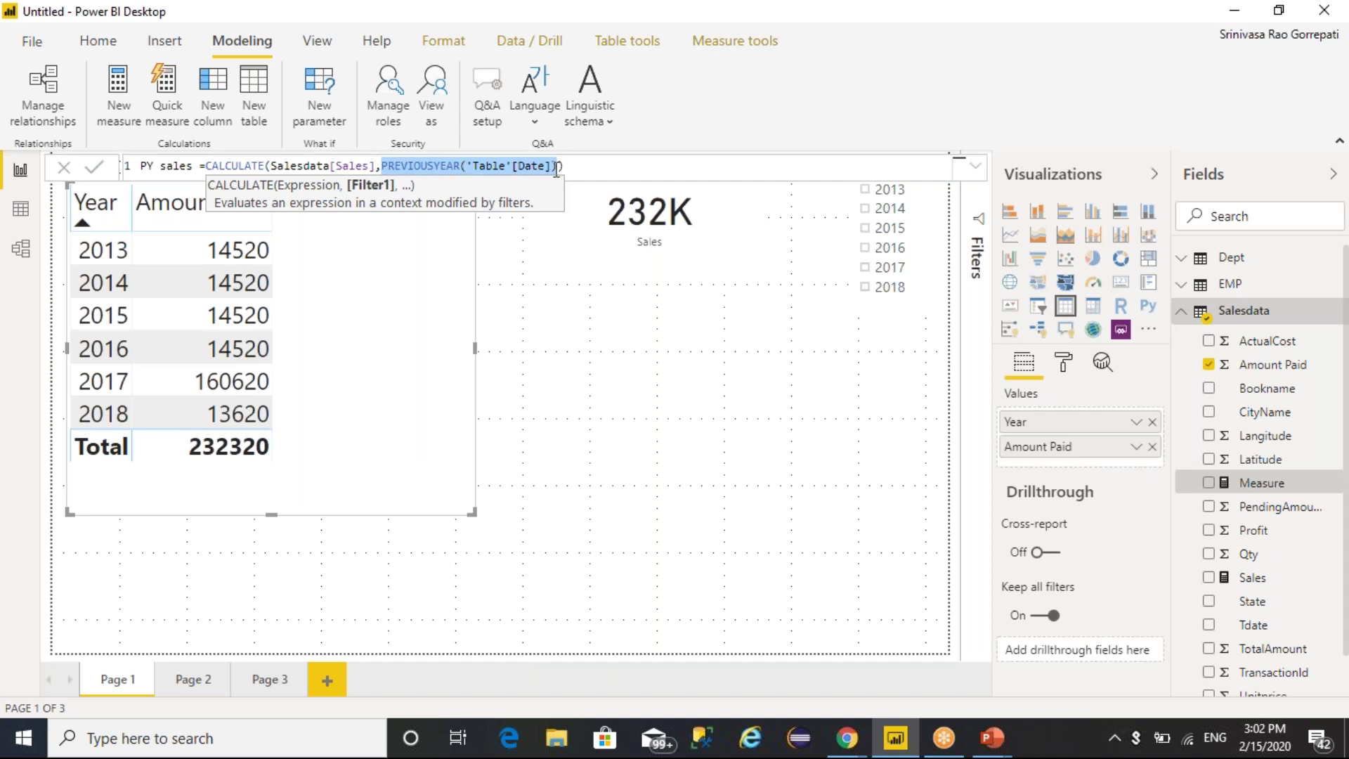
click(586, 170)
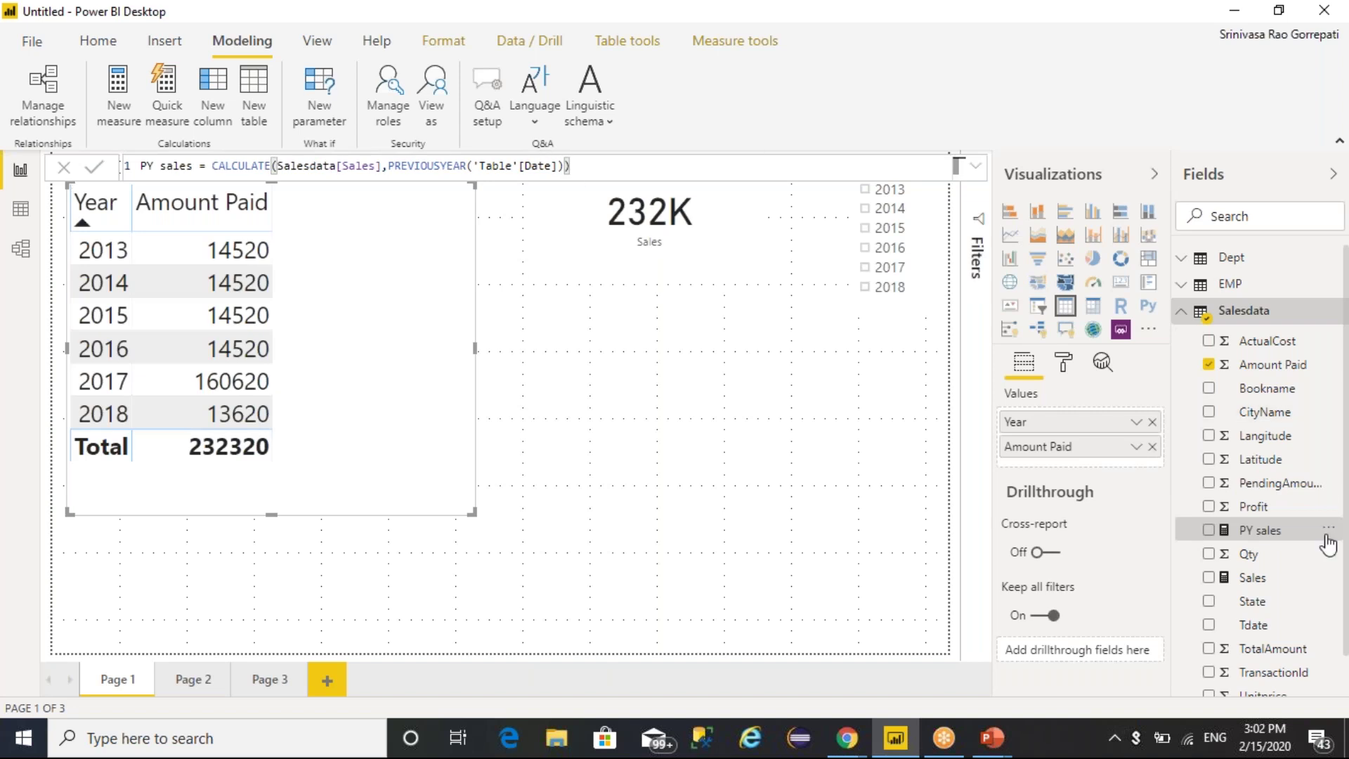
Step: Add the PY sales measure to the table visual beside Amount Paid and narrow the visual slightly
drag(1301, 542, 341, 314)
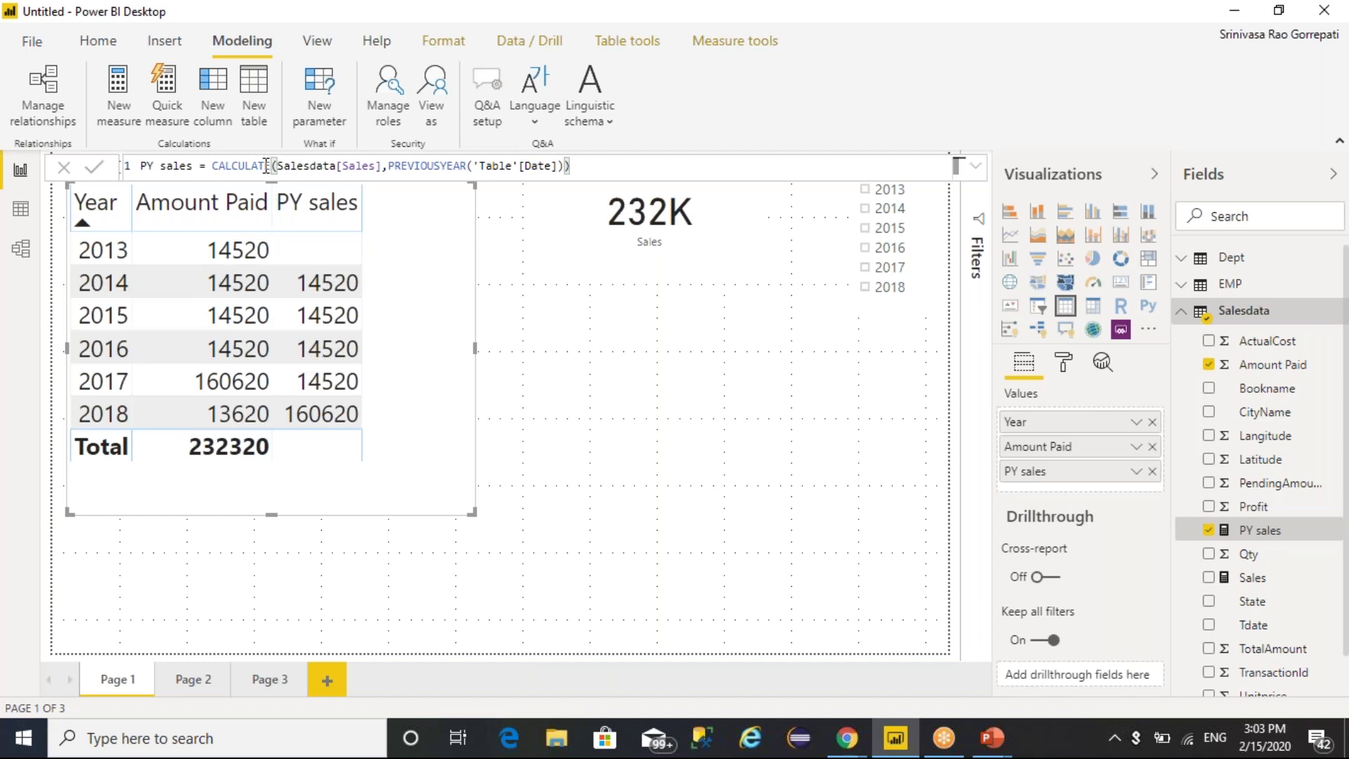
drag(458, 513, 447, 513)
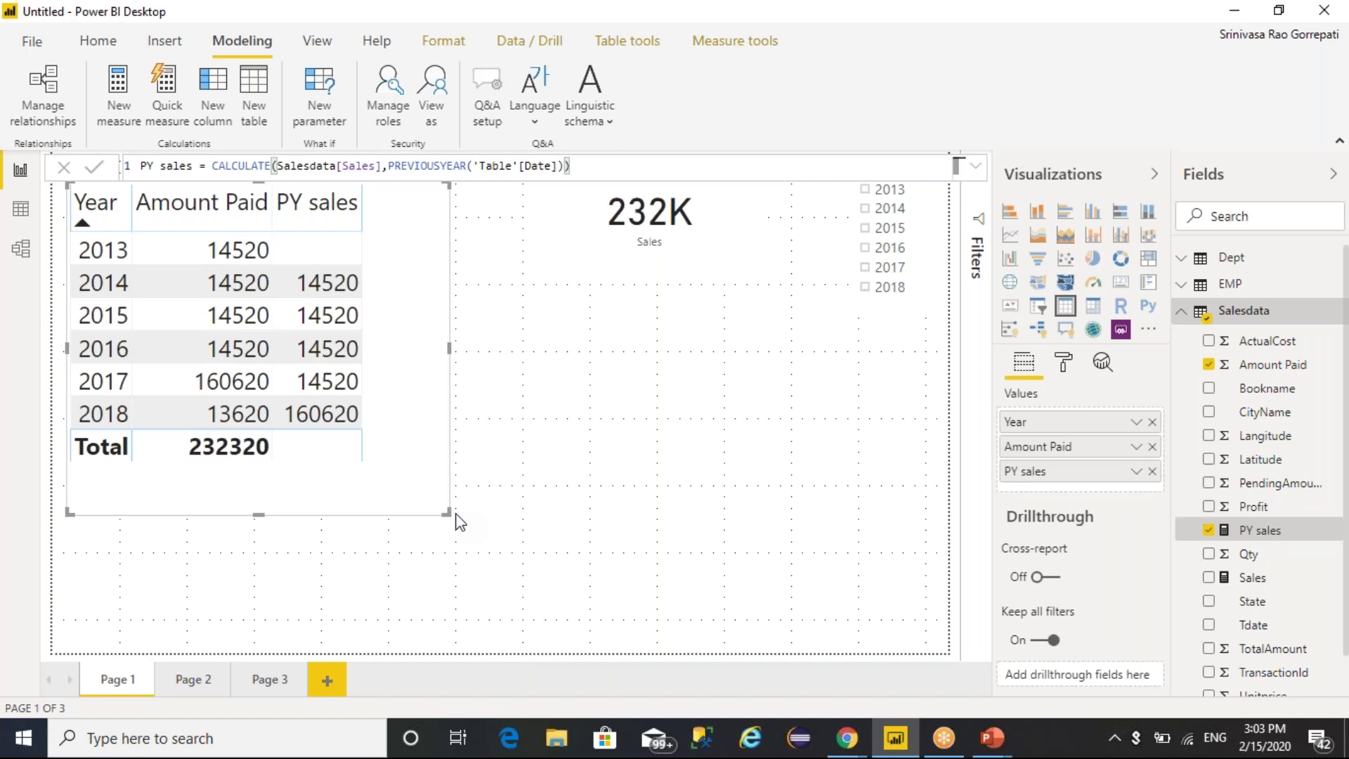
Step: Add a card visual below the table showing the PY sales measure
click(593, 413)
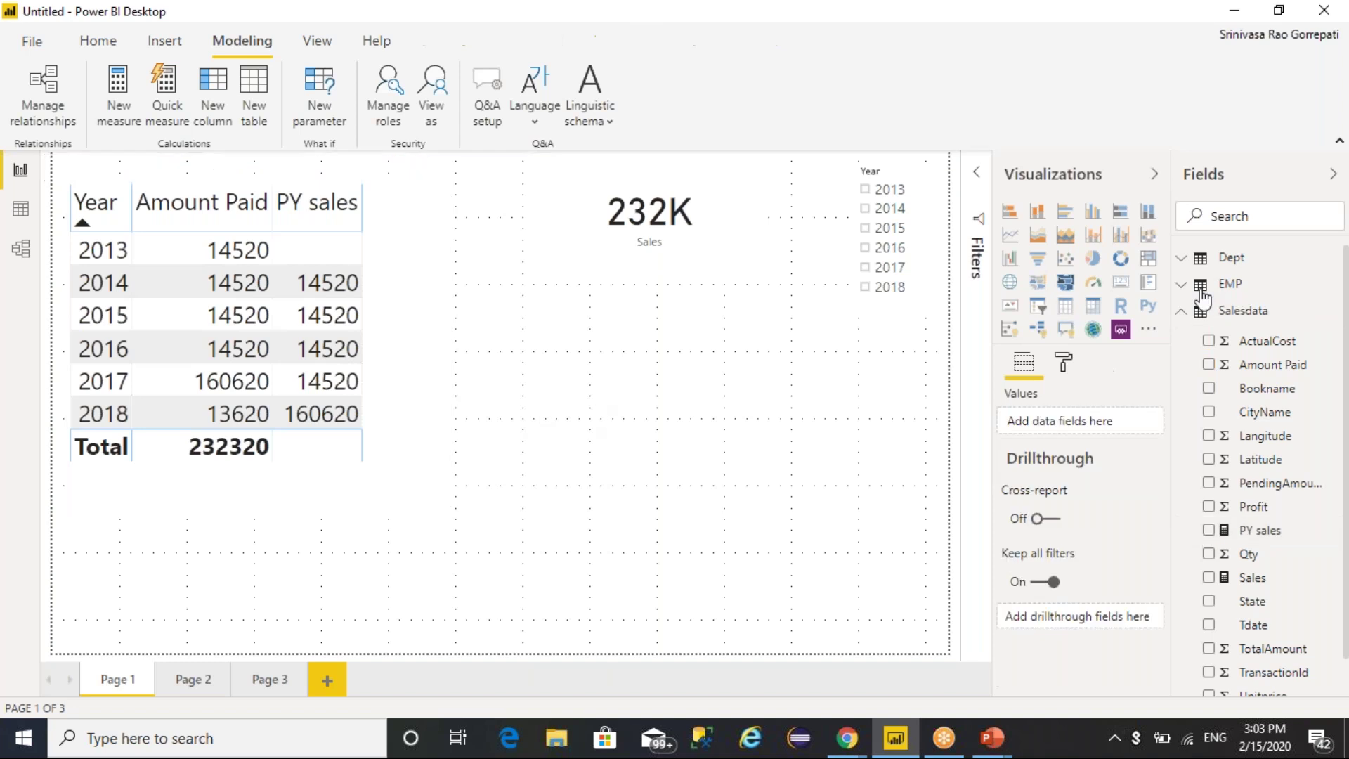
click(1120, 282)
drag(1275, 545, 267, 580)
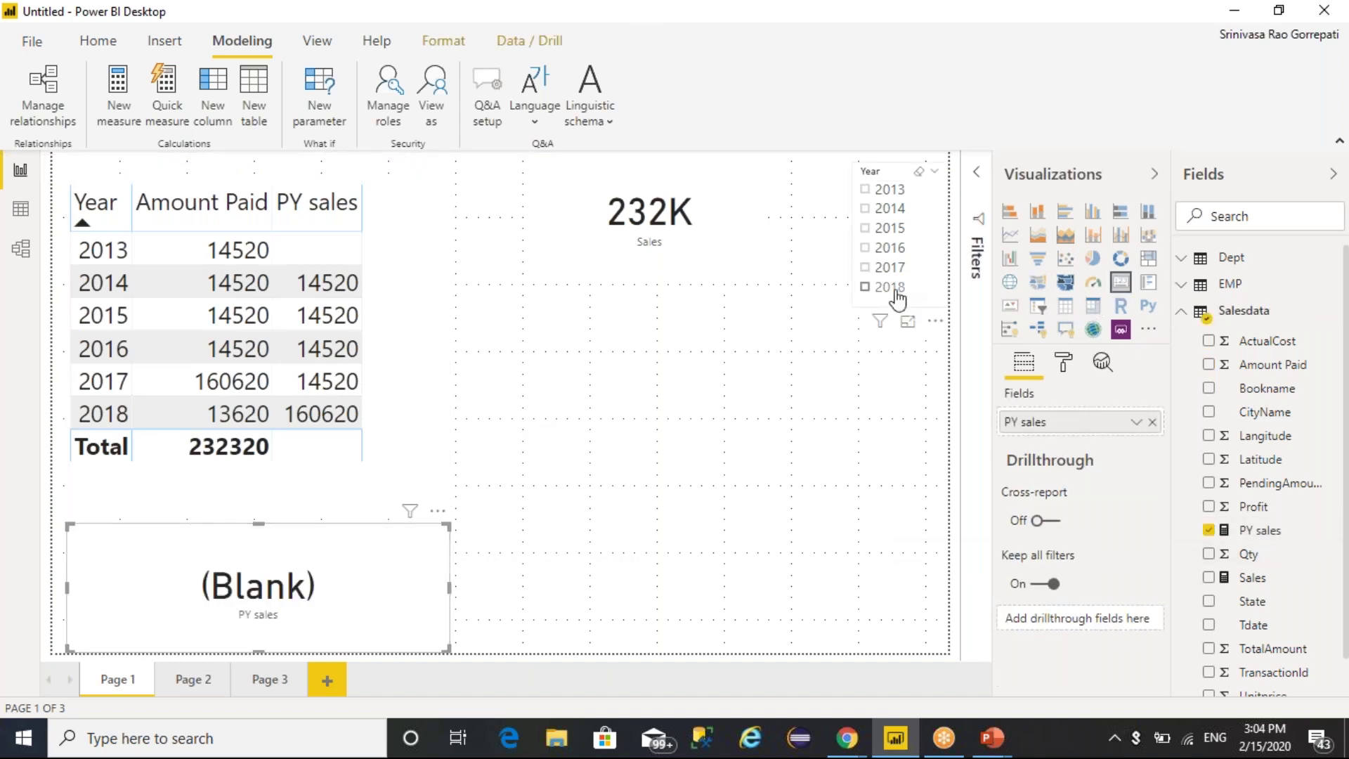
Step: Filter the page to 2018 with the Year slicer to check sales against PY sales, and clear the year selection
click(867, 289)
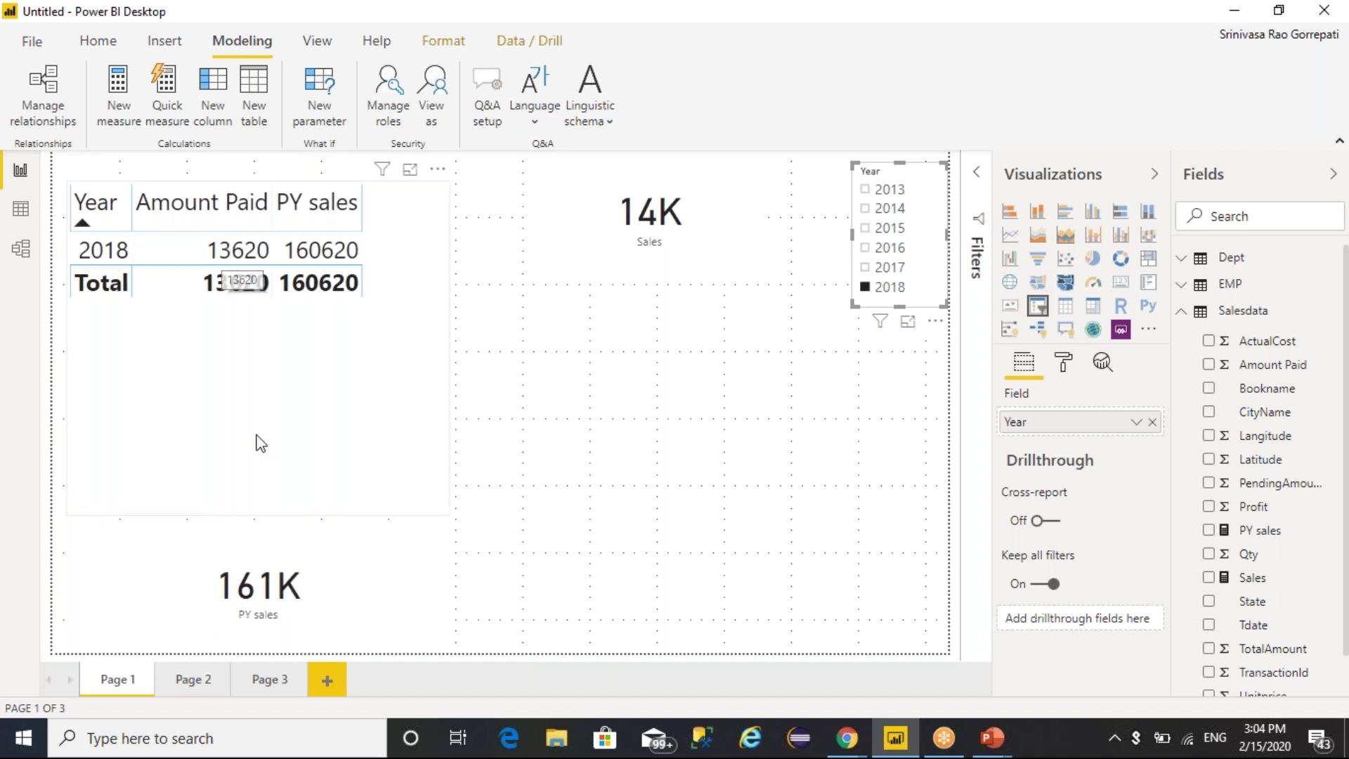
click(865, 286)
click(410, 338)
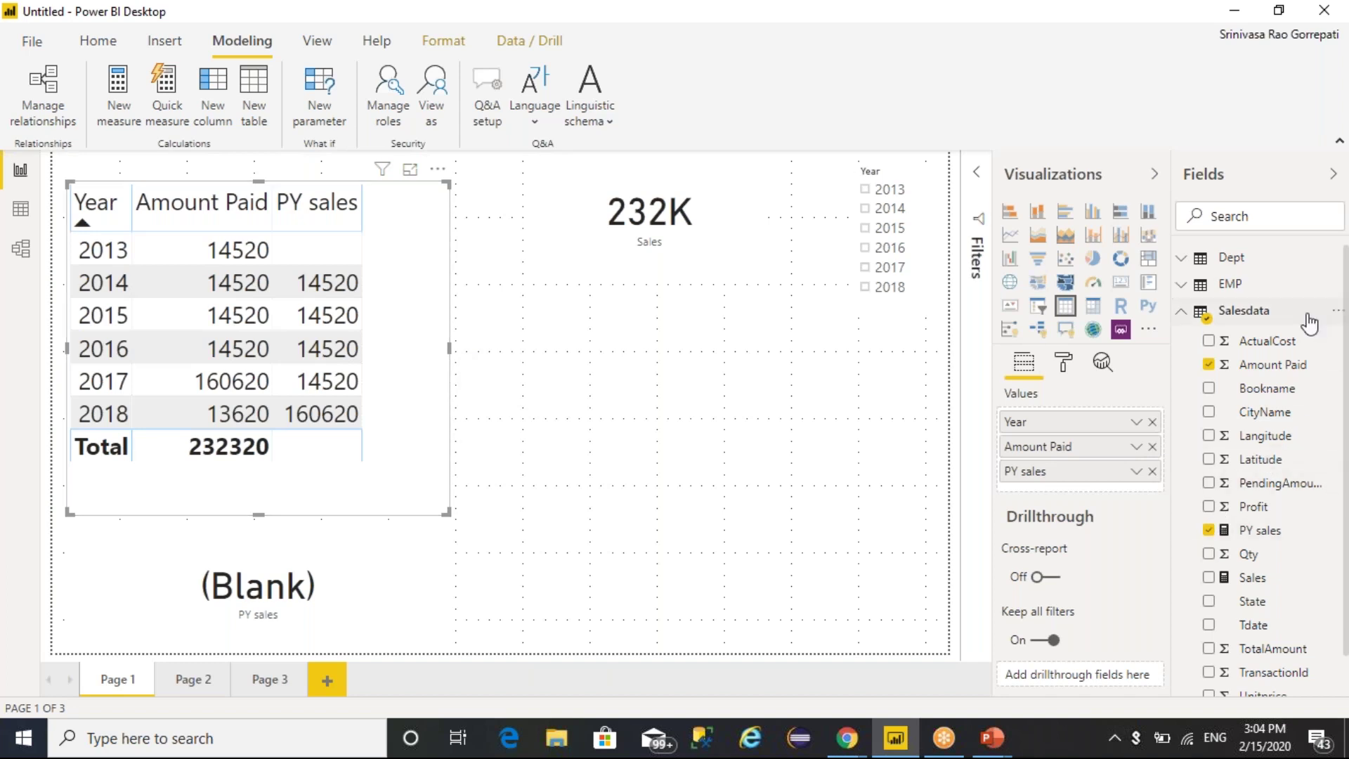
Step: Create a measure in Salesdata and start its formula with CALCULATE on Salesdata[Sales]
click(1339, 315)
click(1264, 332)
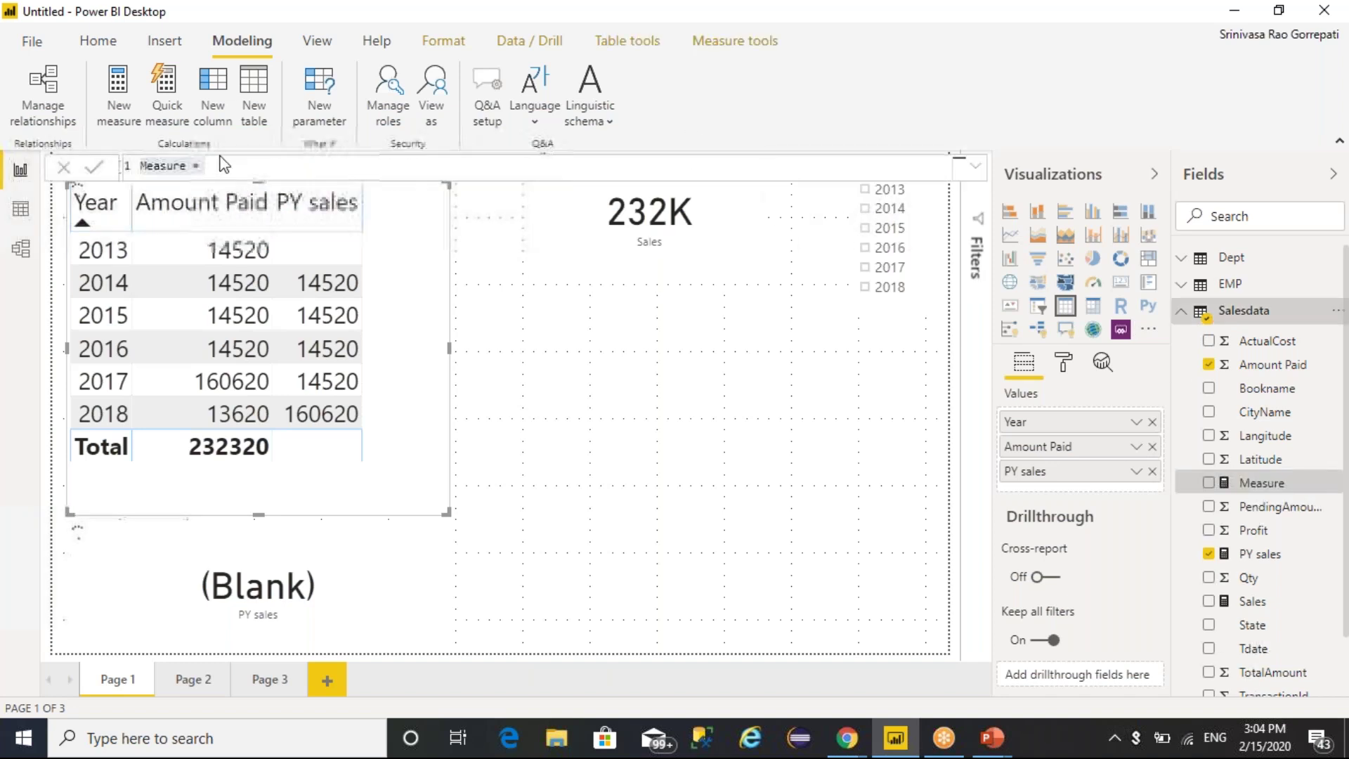
text(P)
key(BackSpace)
key(BackSpace)
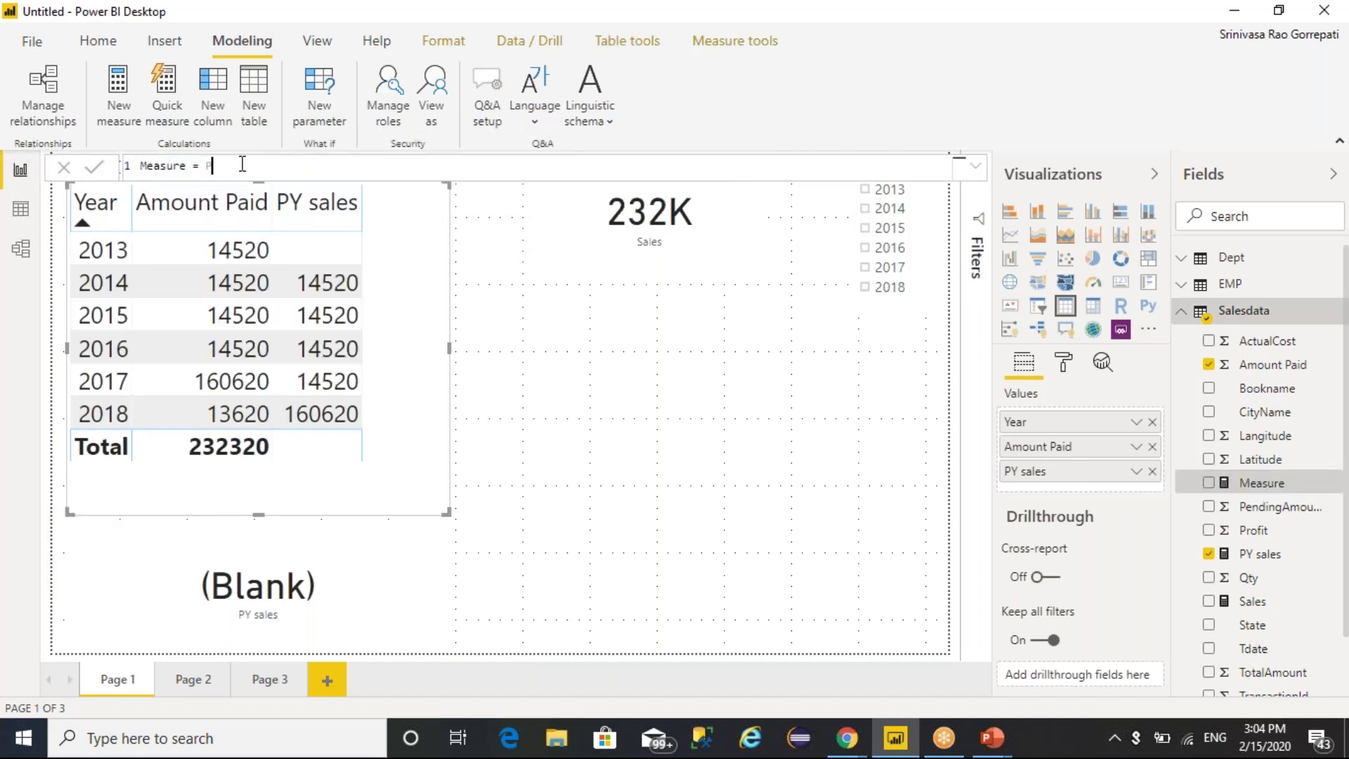
text(C)
key(Tab)
text(SUM()
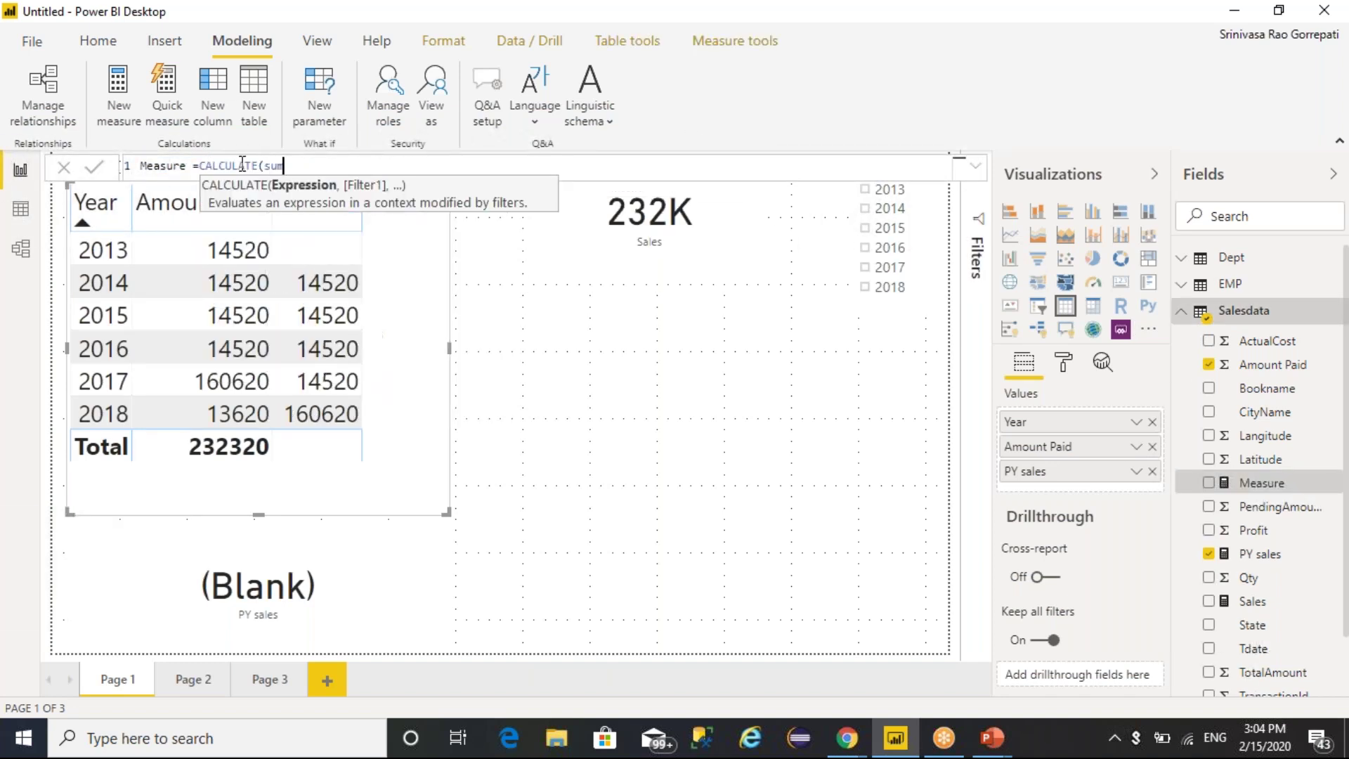
key(BackSpace)
key(BackSpace)
key(BackSpace)
key(BackSpace)
text(Sa)
key(Down)
key(Tab)
Step: Complete the measure's formula with the filter PREVIOUSQUARTER('Table'[Date]) and commit it
text(,pre)
key(Down)
key(Down)
key(Down)
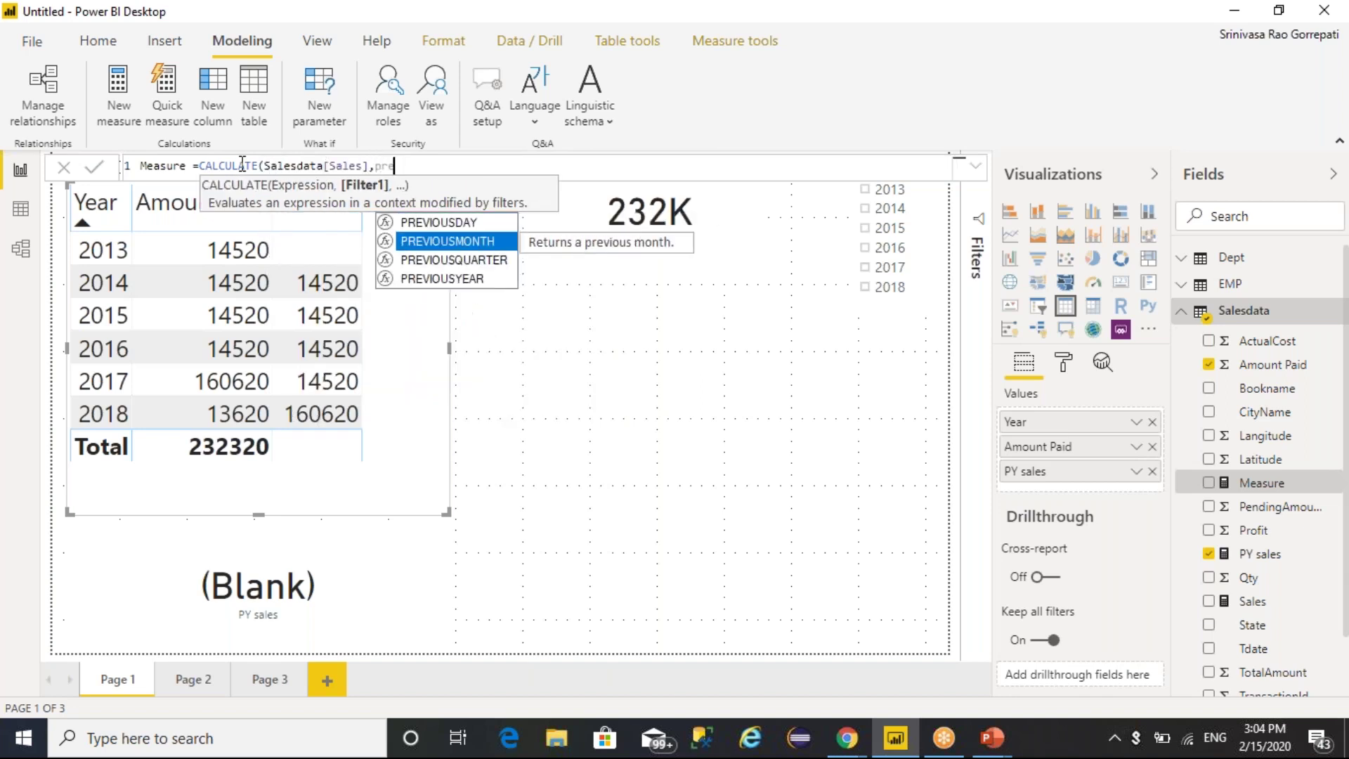
key(Up)
key(Tab)
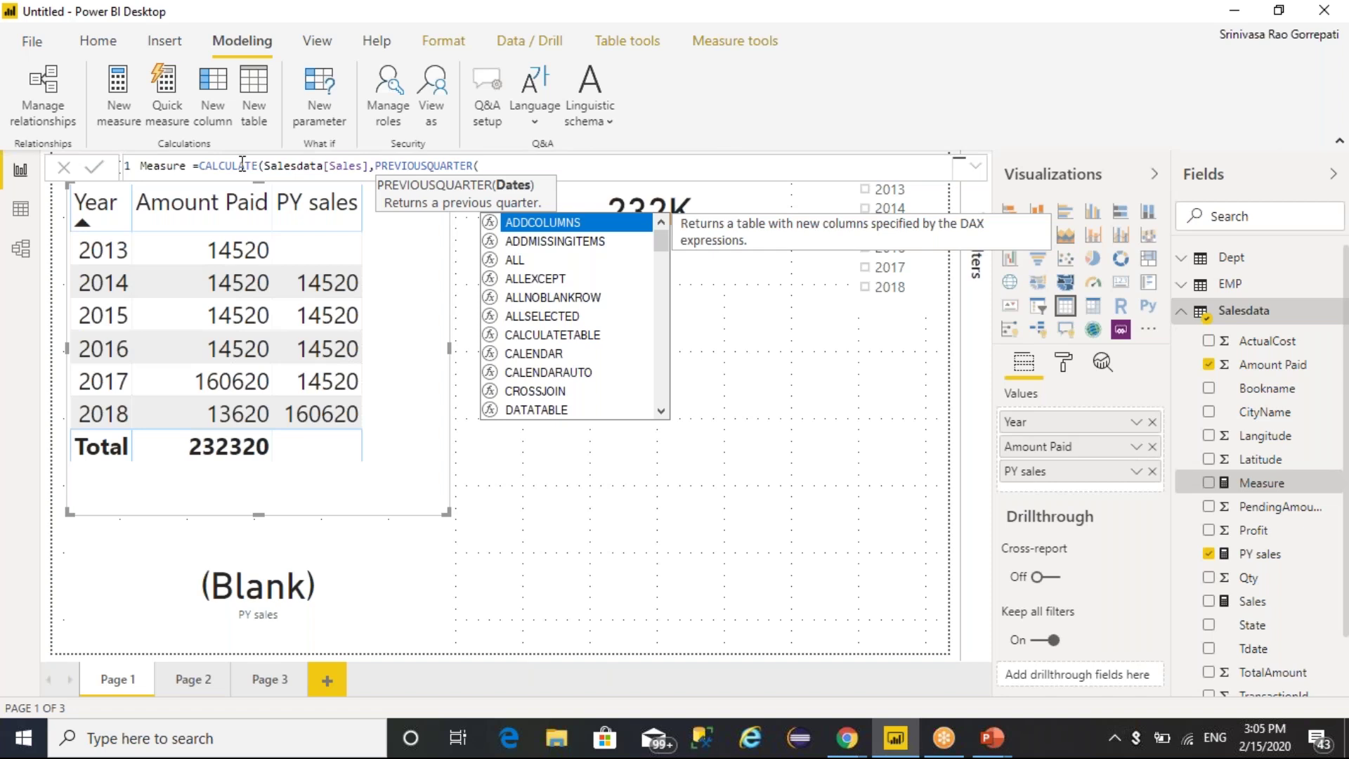
text(tab)
key(Down)
key(Tab)
text()))
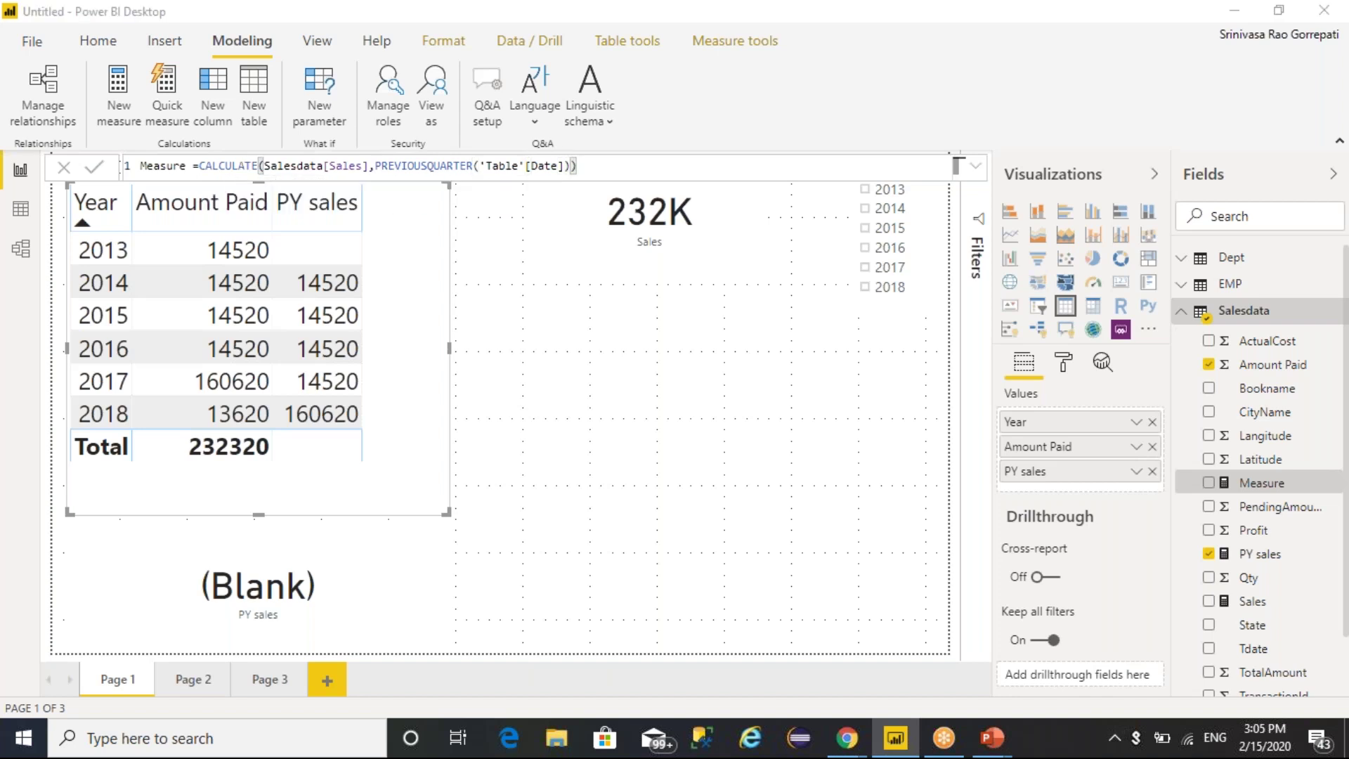
key(Return)
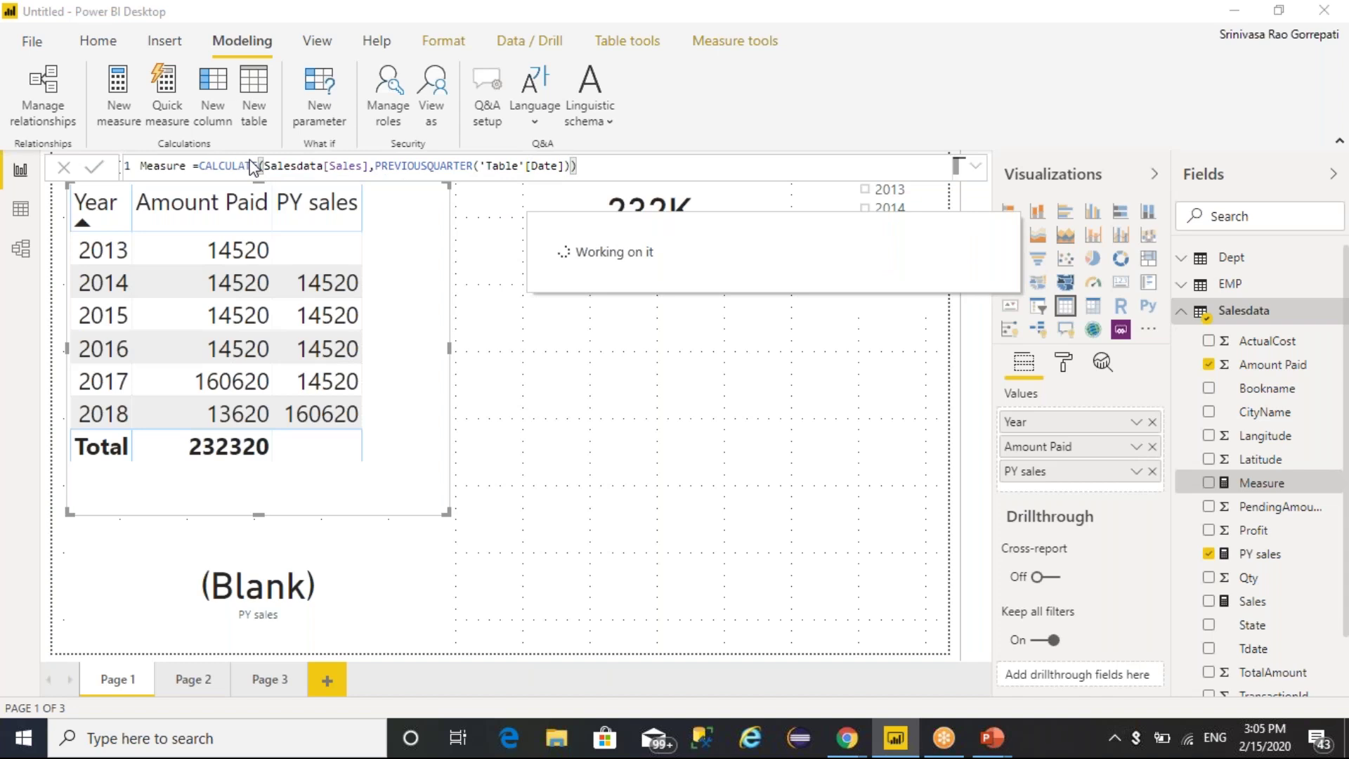
Step: Rename the previous-quarter measure to pQ and add it to the table visual
click(188, 168)
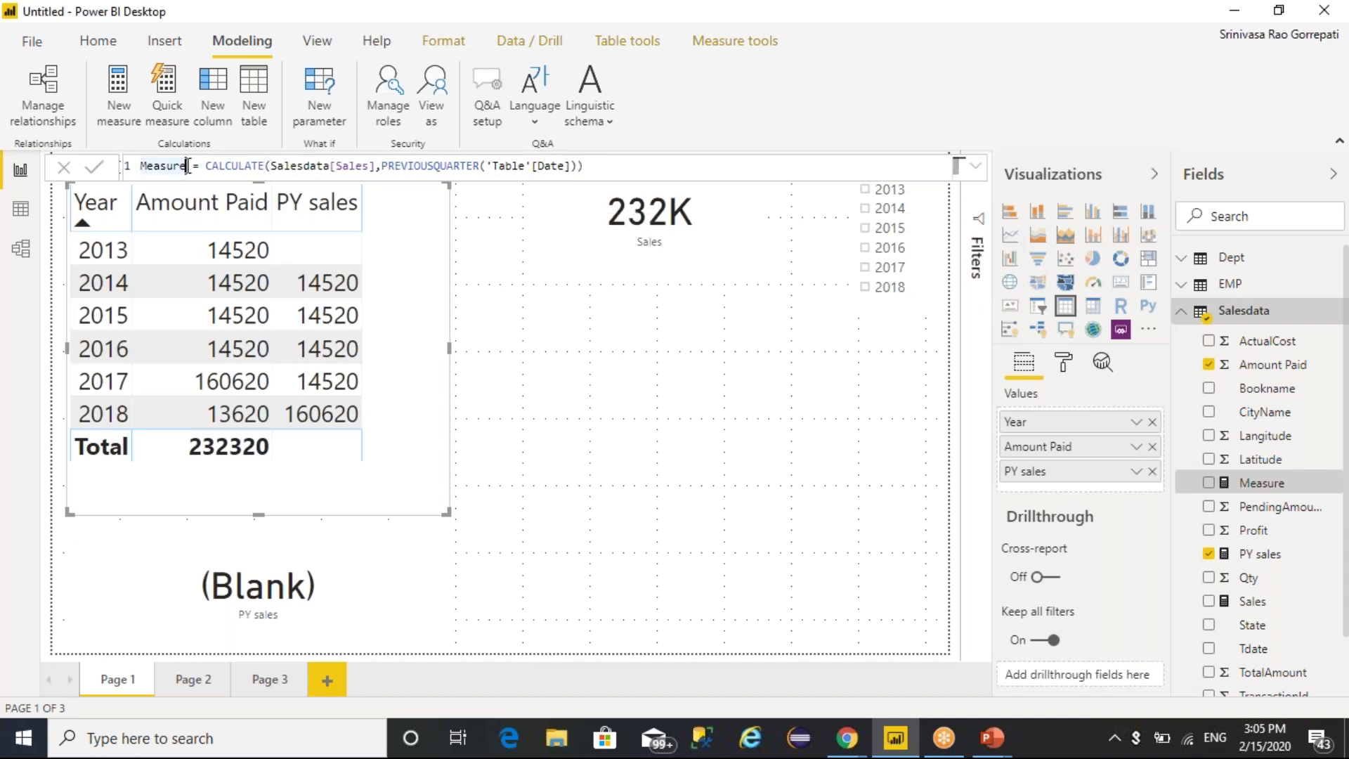
text(PQ)
key(BackSpace)
key(BackSpace)
key(BackSpace)
key(BackSpace)
key(BackSpace)
key(BackSpace)
key(BackSpace)
key(BackSpace)
key(BackSpace)
text(pQ)
key(Right)
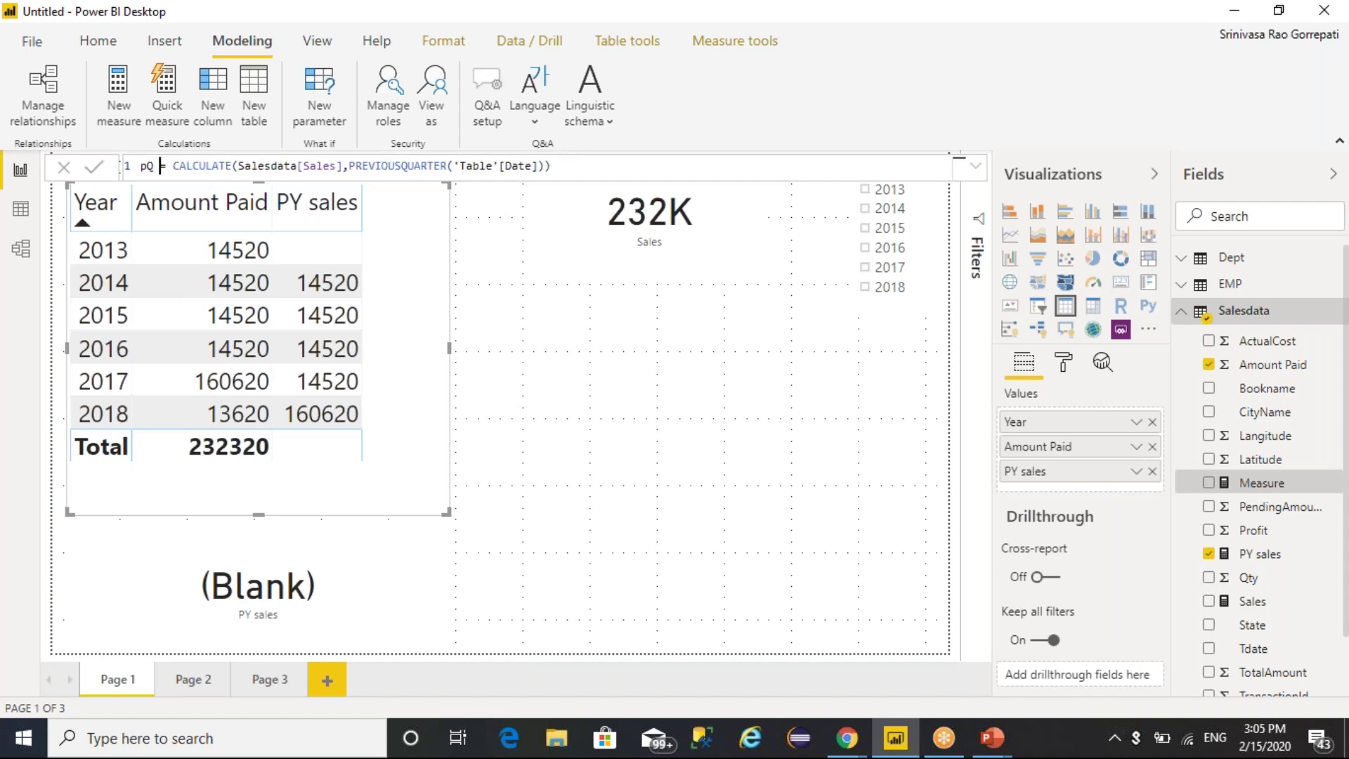
click(579, 167)
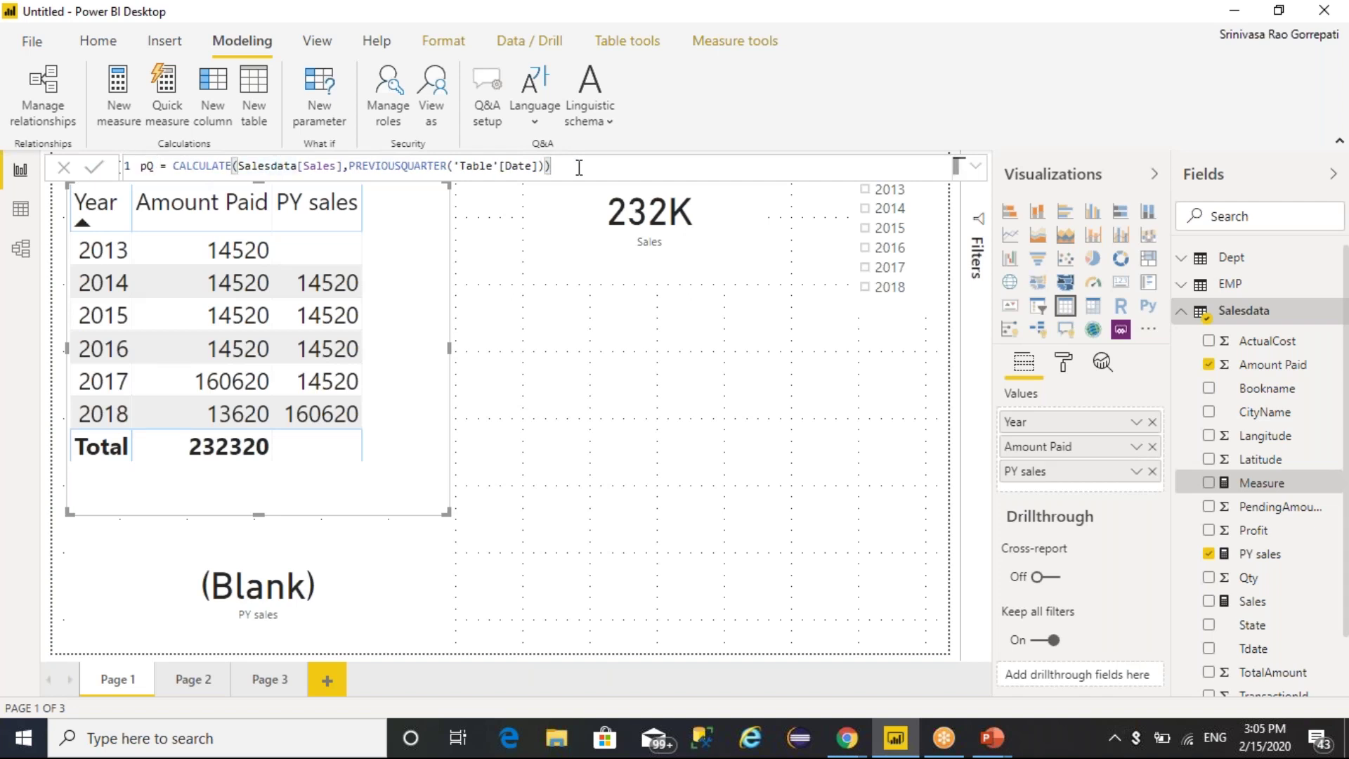
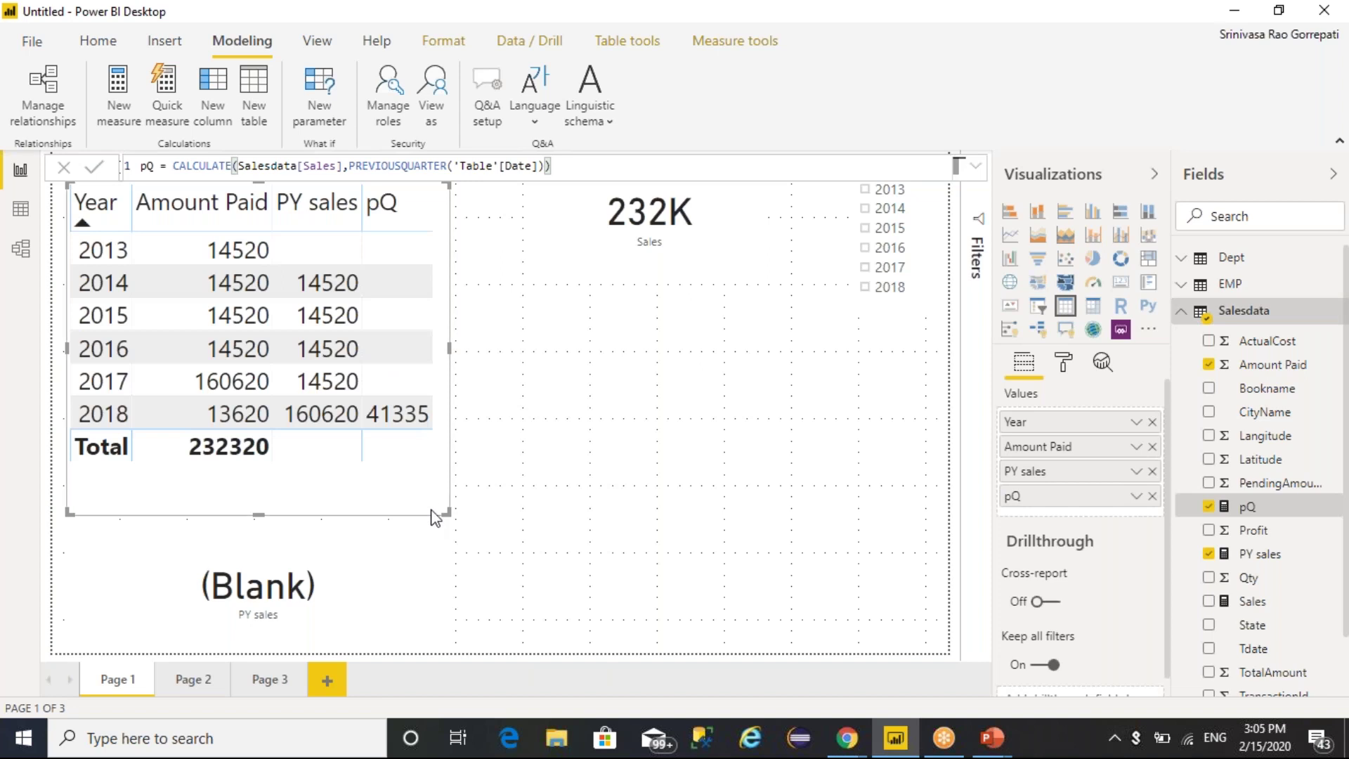
Step: Enlarge the table visual down over the PY sales card and add the calendar table's Quarter field right after Year
drag(446, 512, 616, 537)
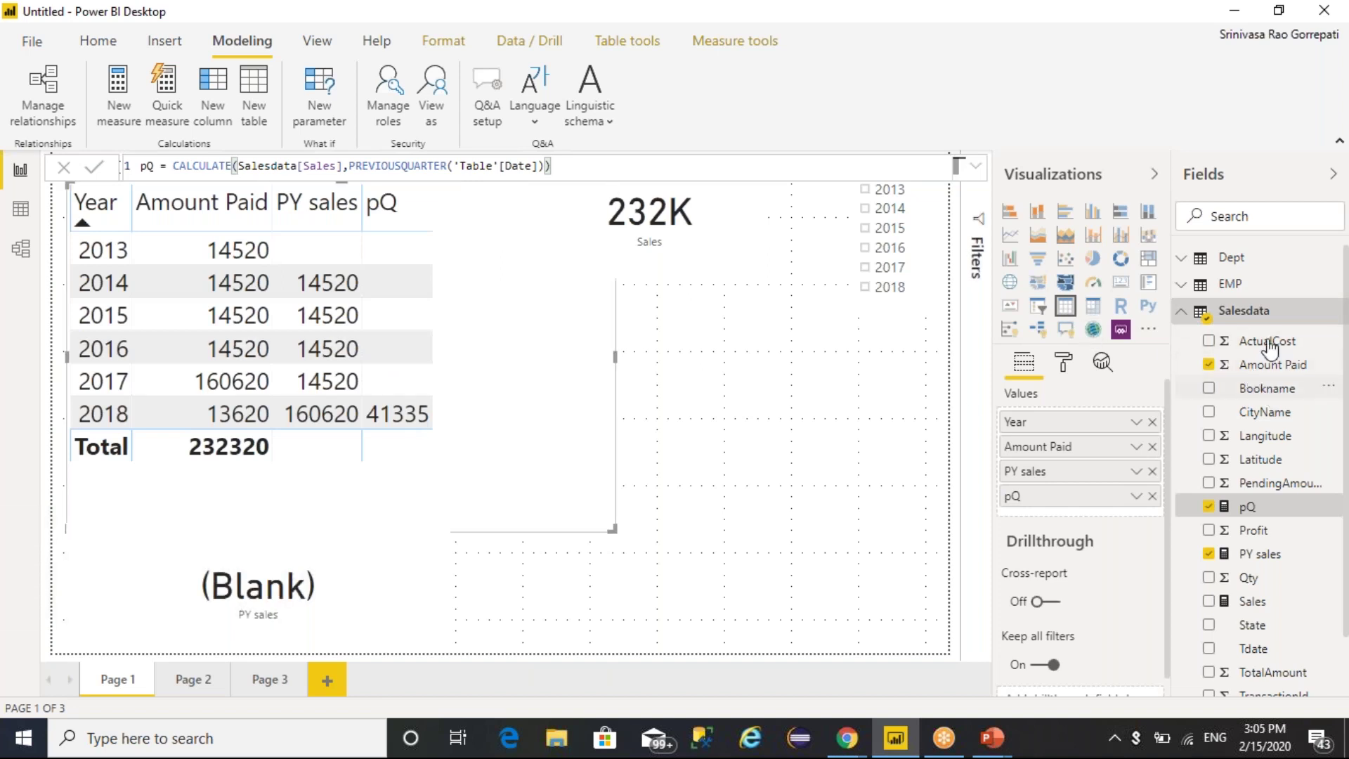
scroll(1258, 421, down, 2)
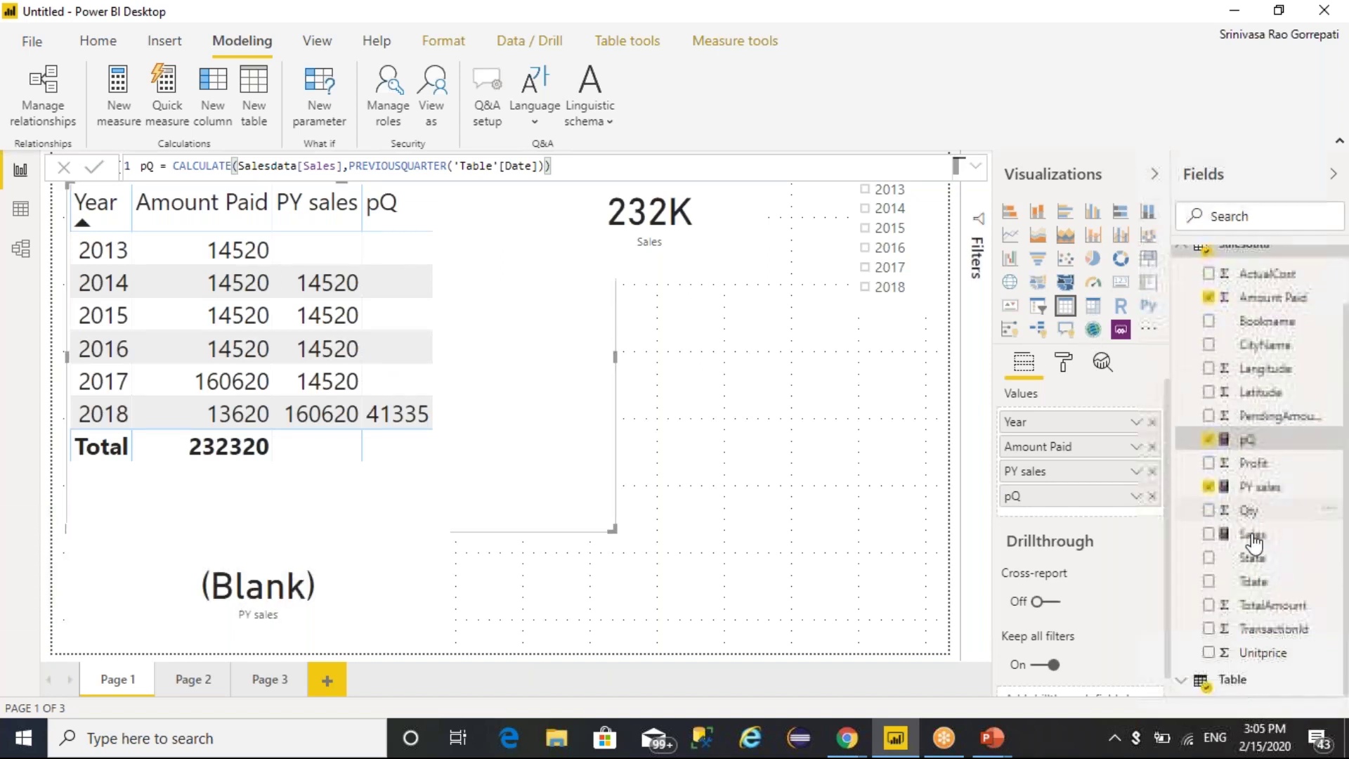
click(1203, 679)
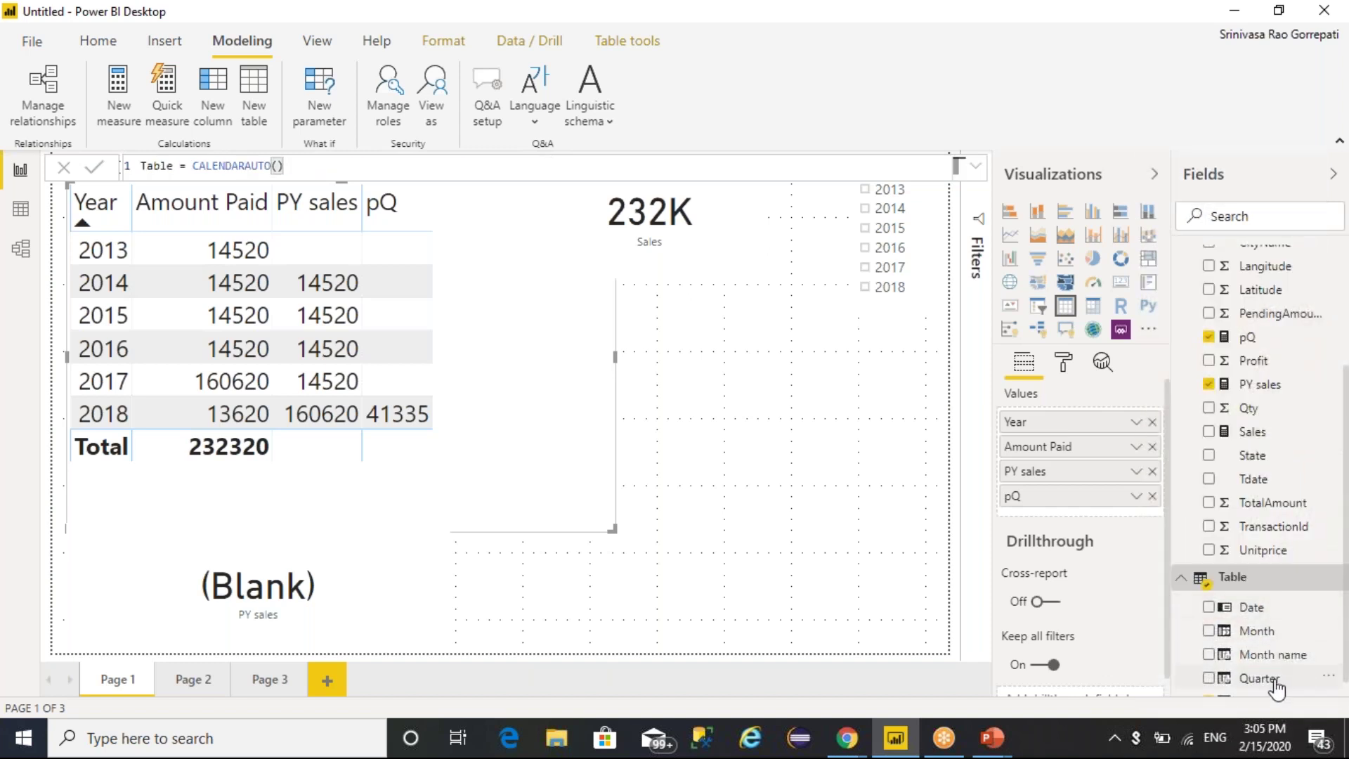
drag(1247, 678, 1100, 447)
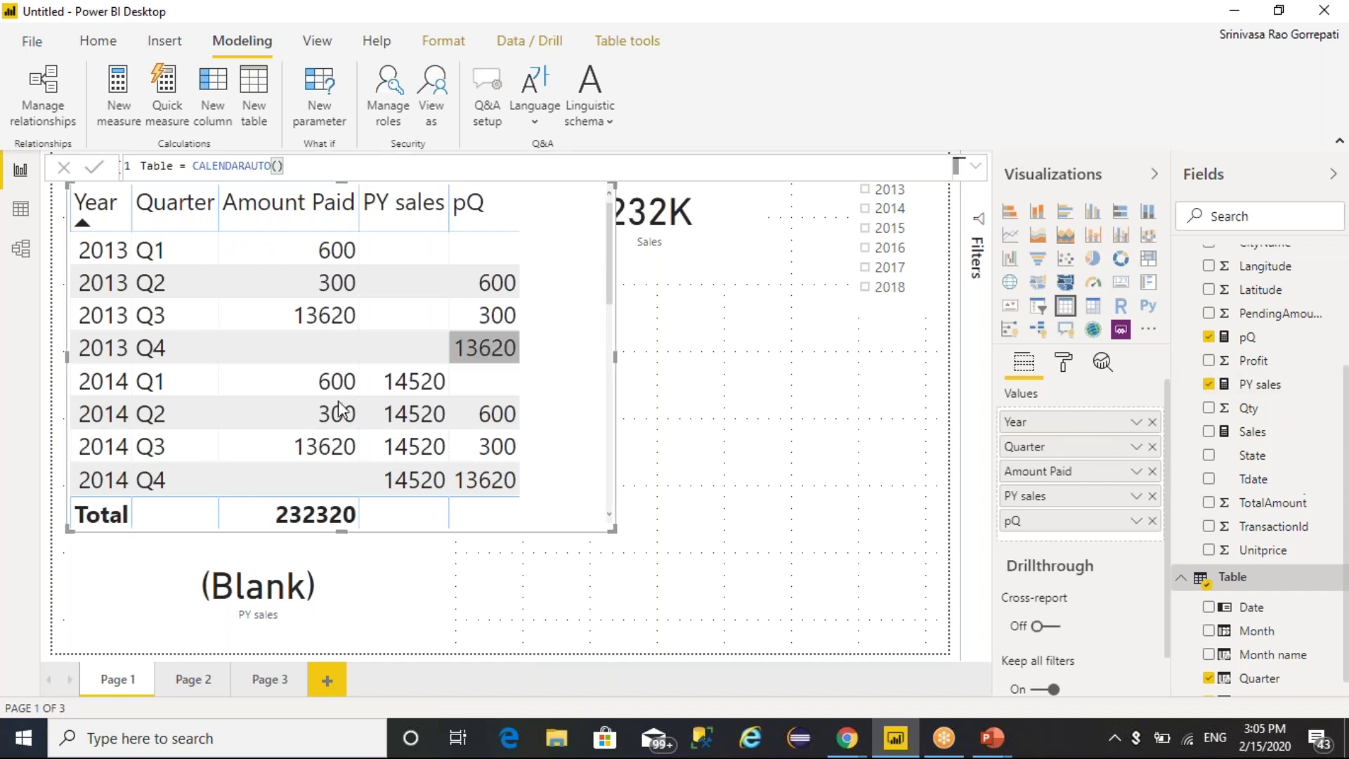
drag(608, 535, 638, 649)
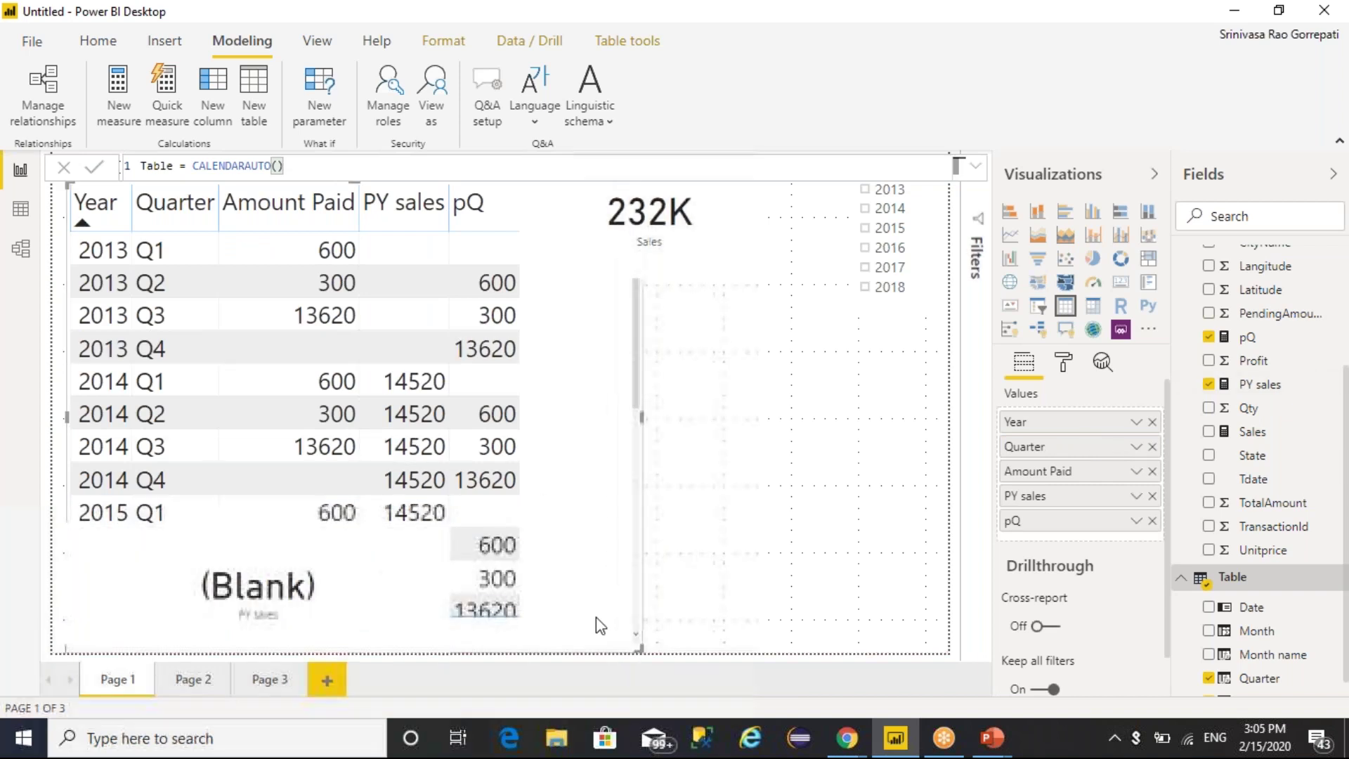
Step: Filter the report page to 2016 and 2017 with the Year slicer
click(868, 257)
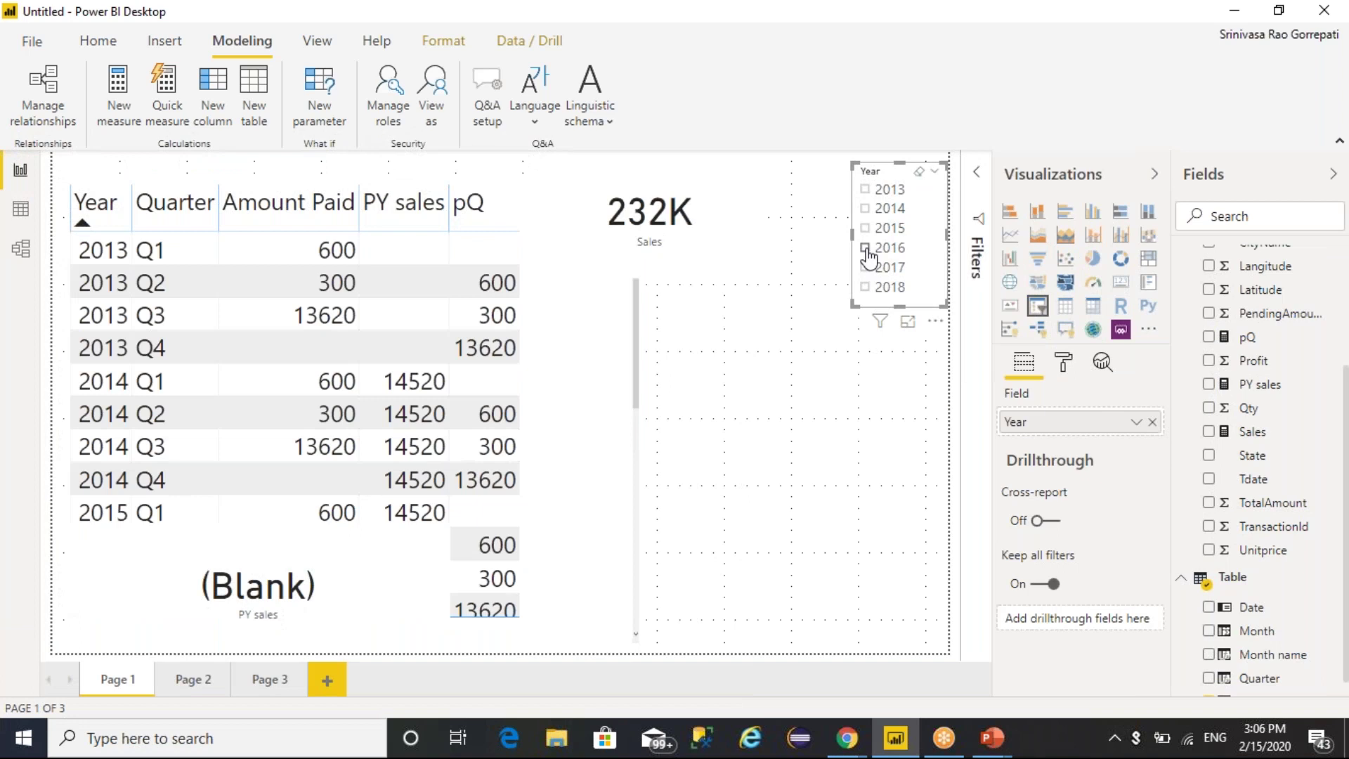
click(866, 251)
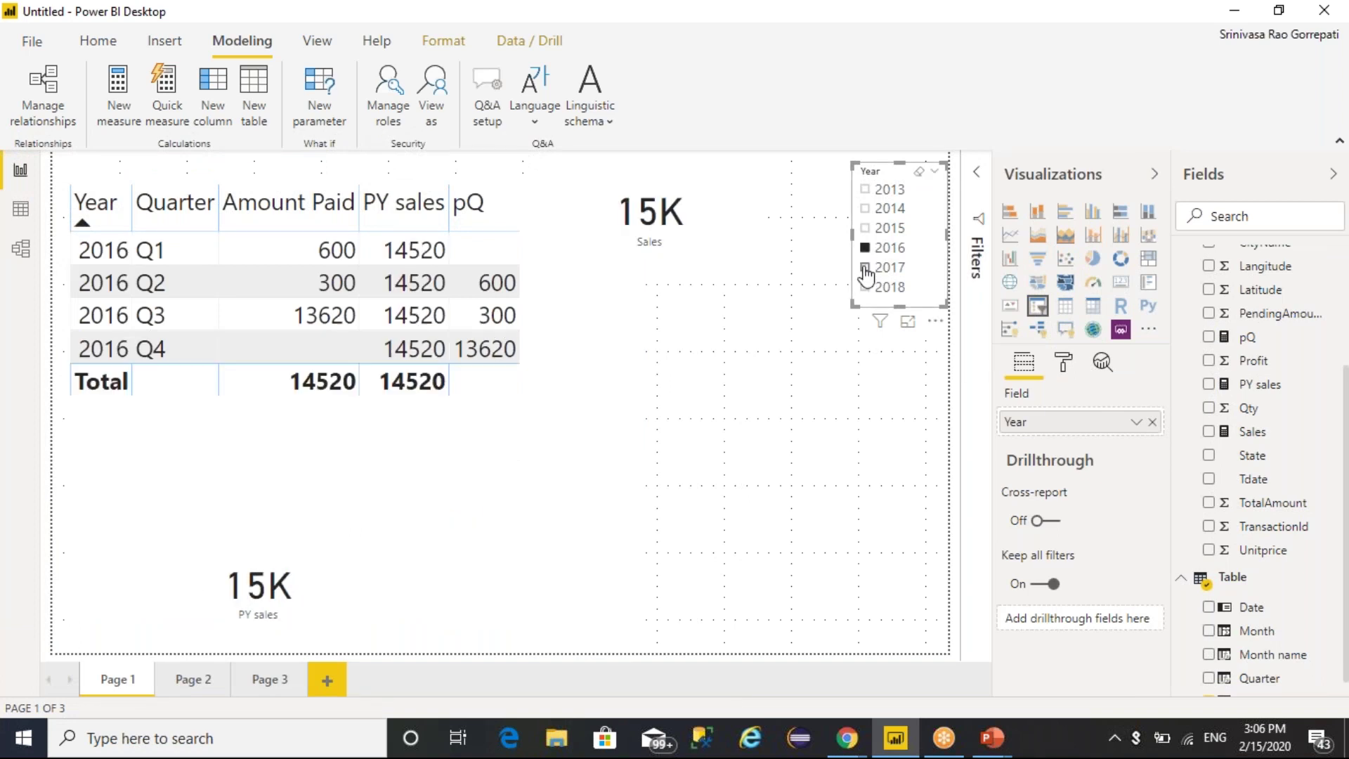
ctrl+click(865, 267)
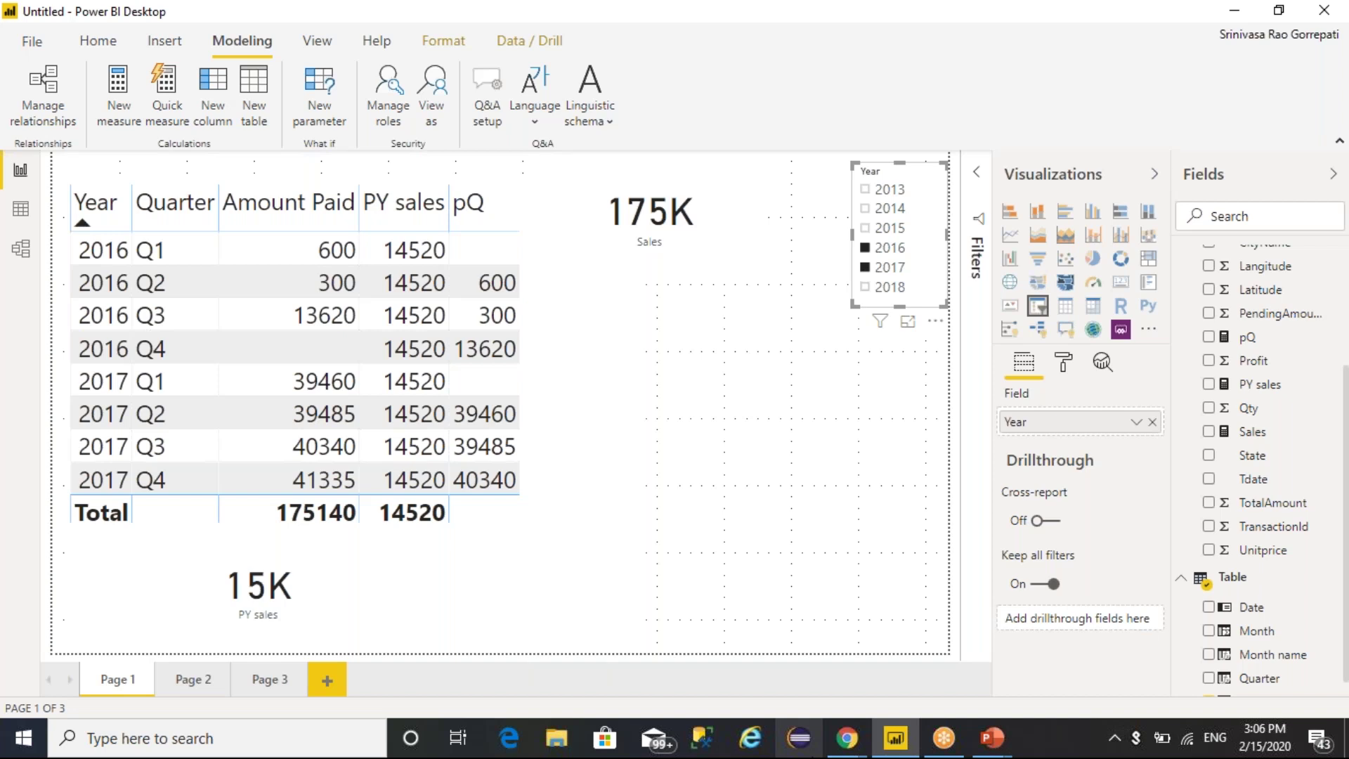
Step: Create a measure named Previous in Salesdata, starting its formula with CALCULATE on Salesdata[Sales]
scroll(1288, 572, down, 1)
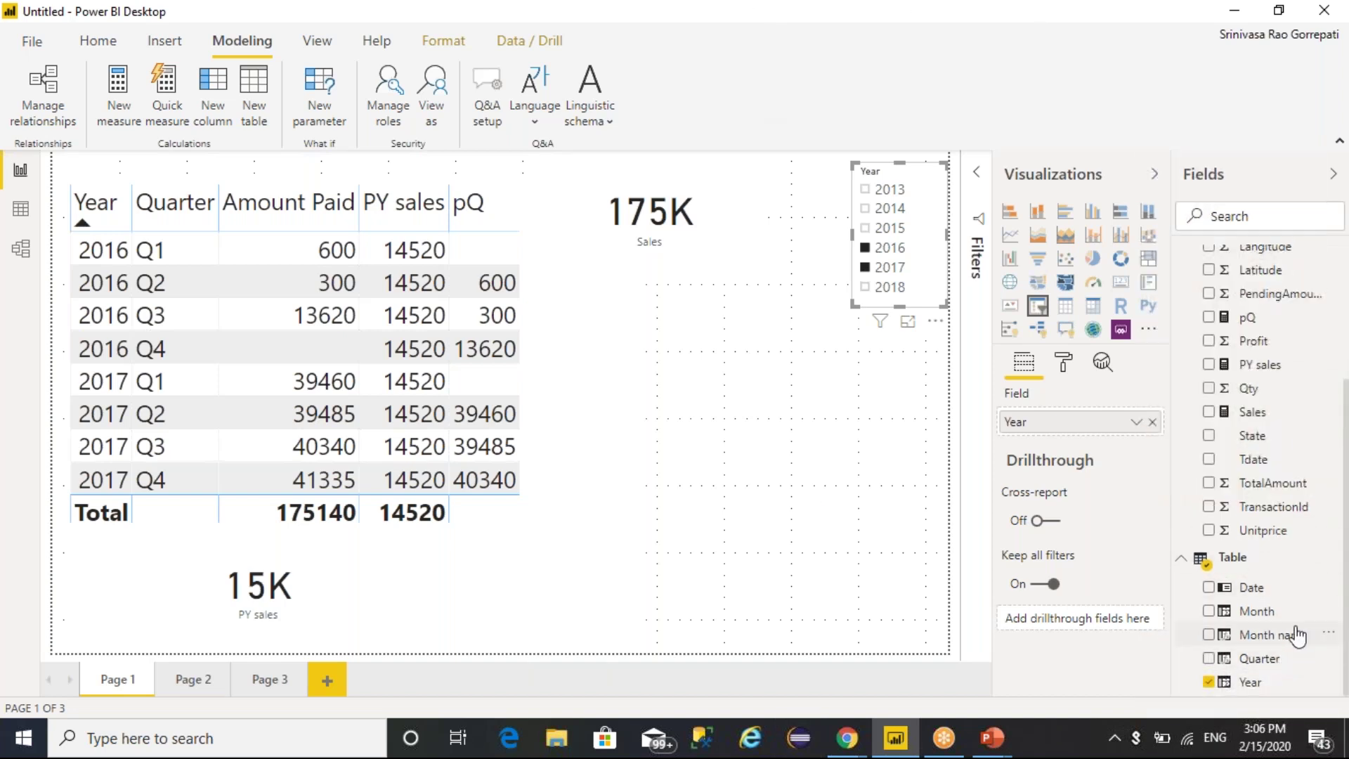
scroll(1311, 334, up, 5)
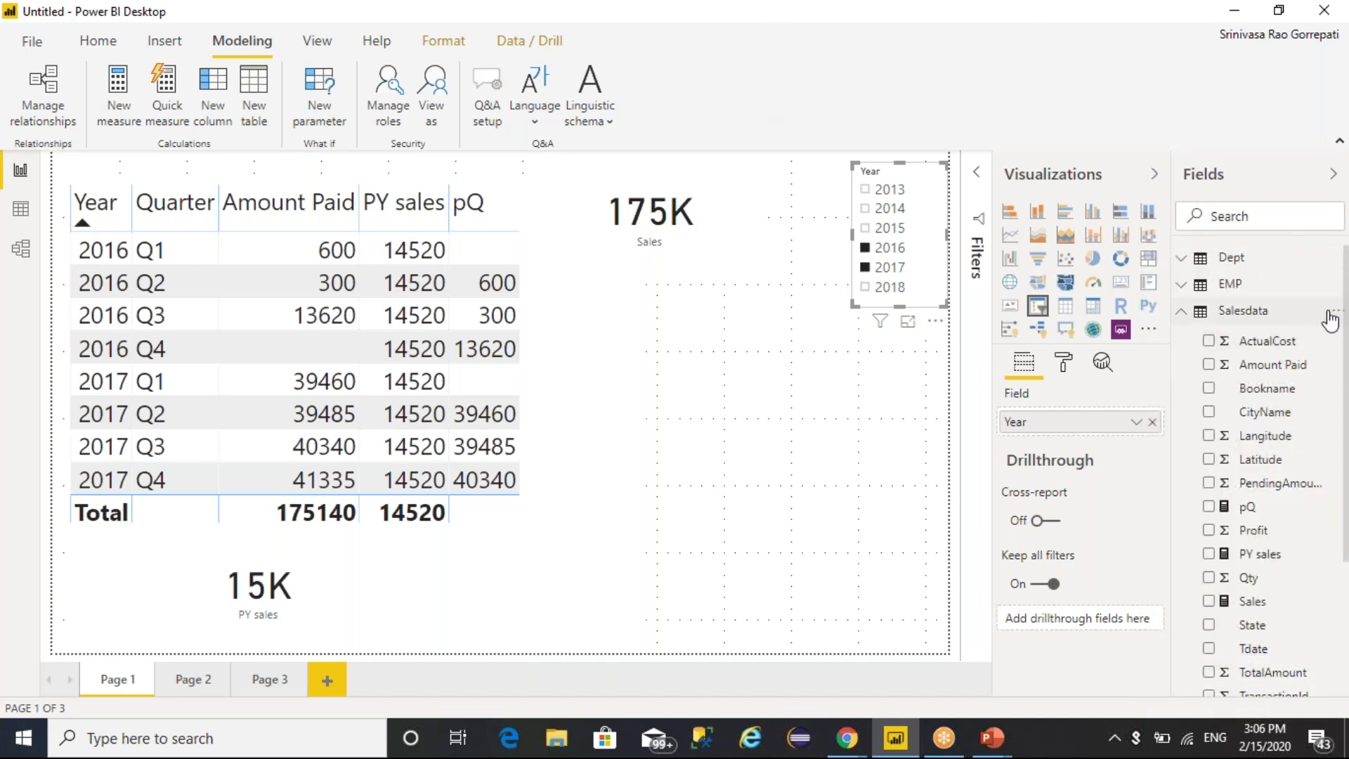
click(1331, 311)
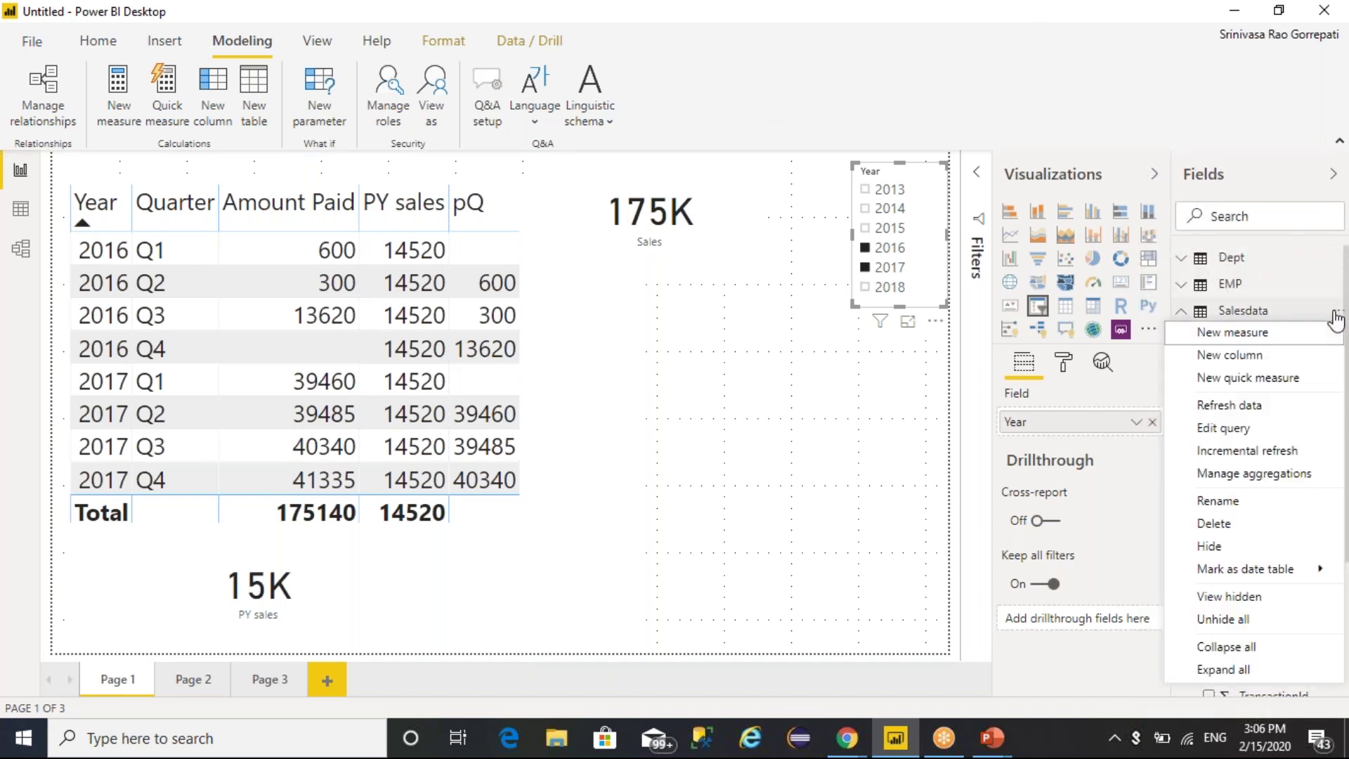
click(1268, 334)
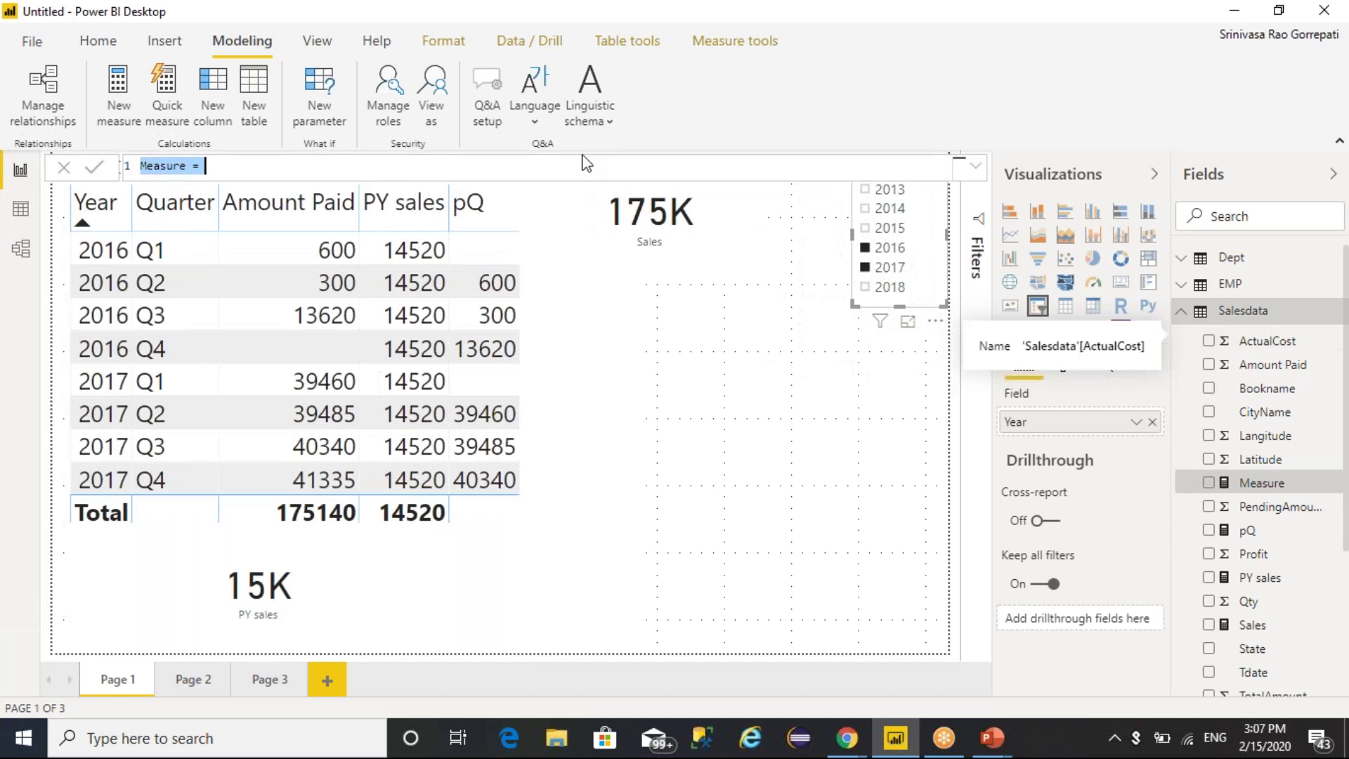
text(Prev)
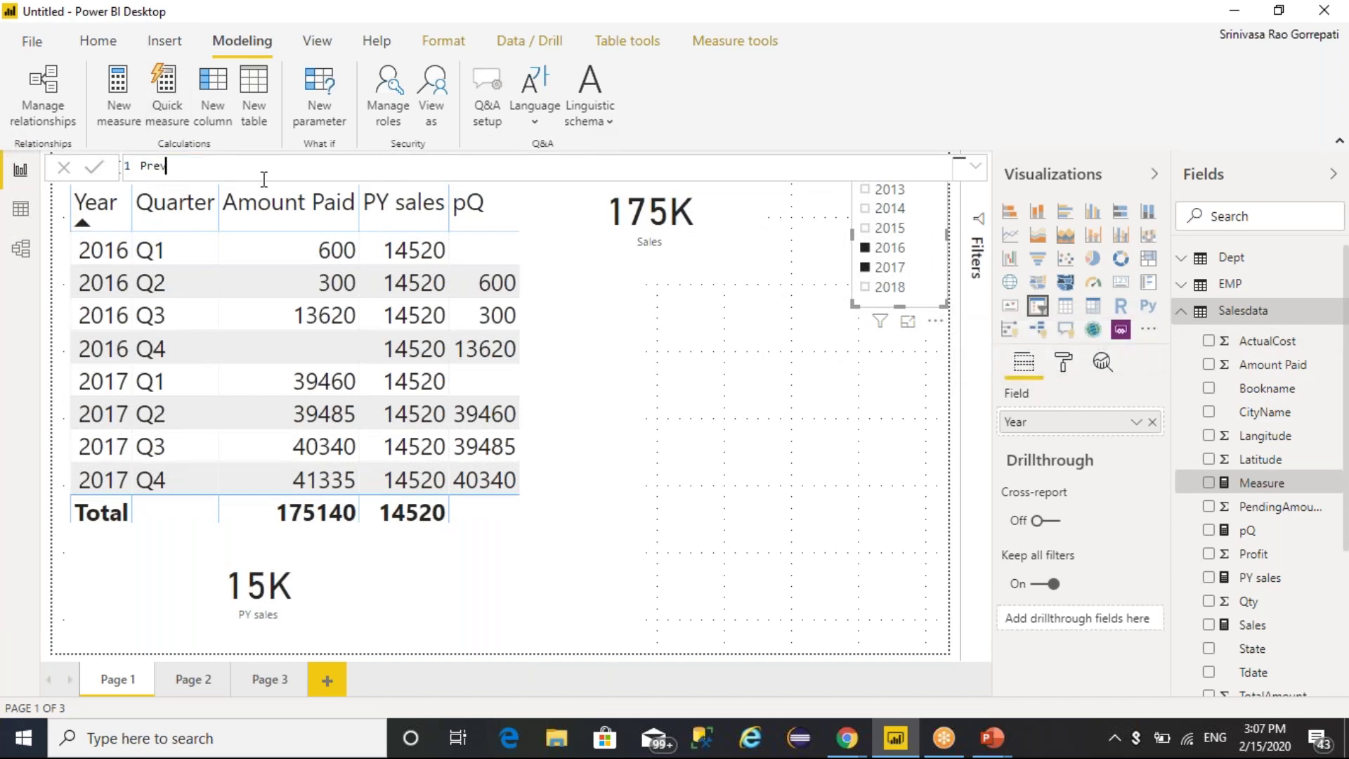
text(ious =CALCULATE(Salesdata[Sal)
key(Down)
key(Down)
key(Tab)
text(,)
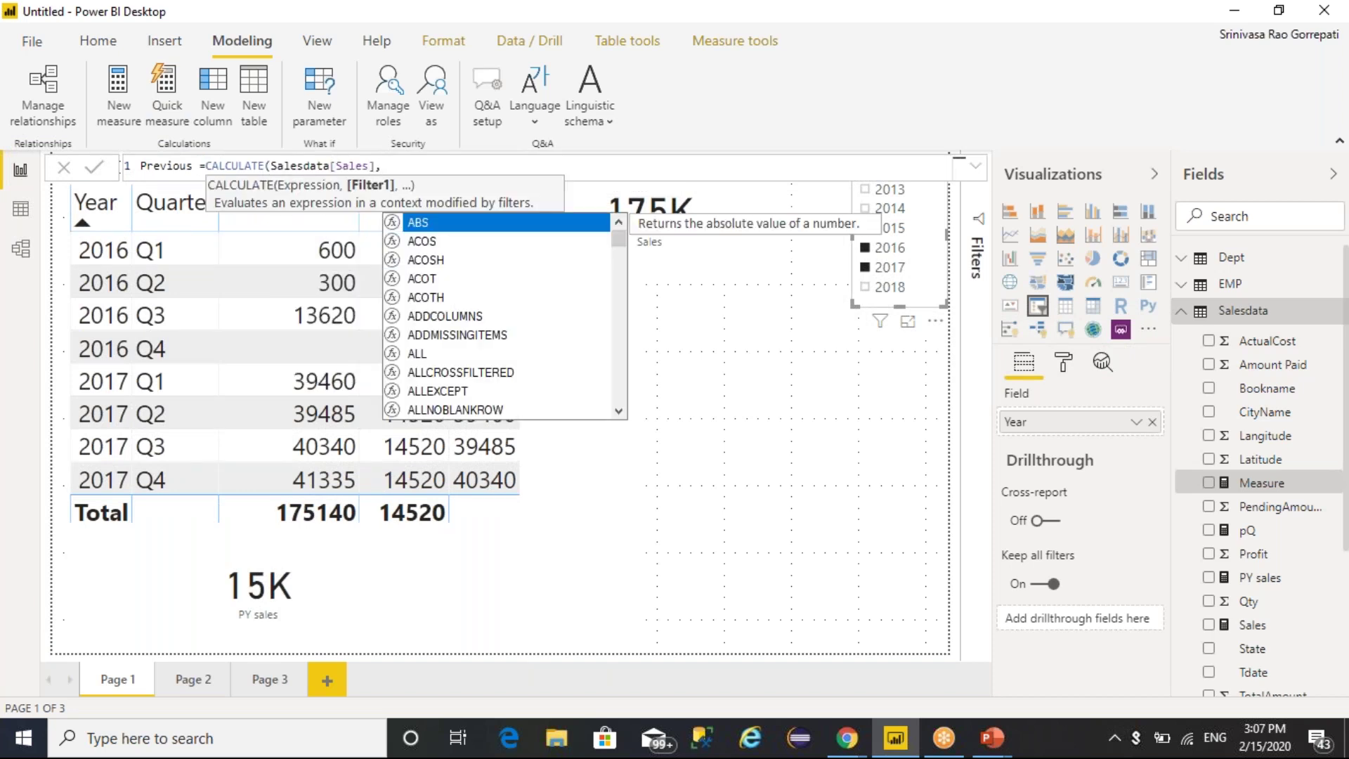
Step: Complete the Previous formula with the filter PREVIOUSMONTH('Table'[Date]) and commit the measure
text(tab)
key(Down)
key(Tab)
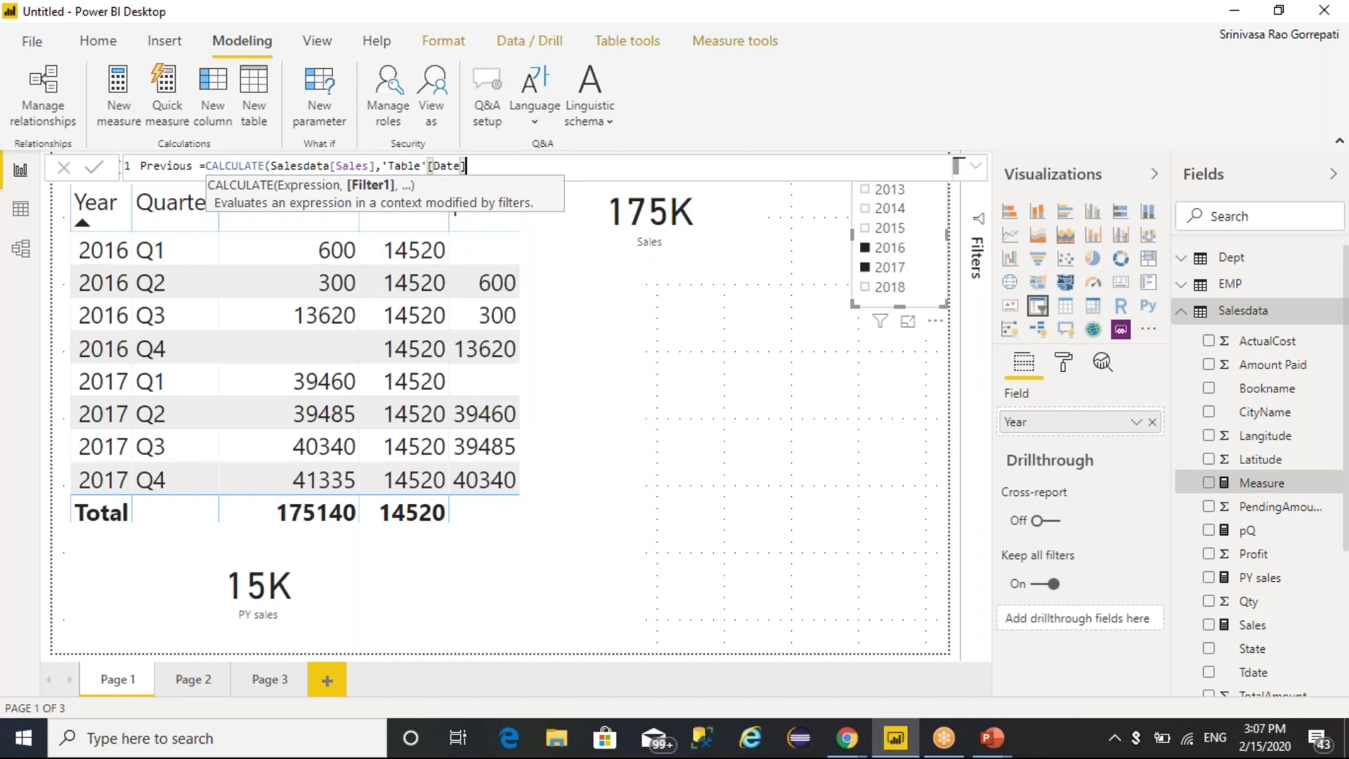
key(Left)
key(Left)
key(Left)
key(Left)
key(Left)
key(Left)
key(Left)
key(Left)
key(Left)
key(Left)
key(Left)
key(Left)
key(Left)
text(pre)
key(Down)
key(Tab)
key(Right)
key(Right)
key(Right)
key(Right)
key(Right)
key(Right)
key(Right)
key(Right)
key(Right)
key(Right)
key(Right)
key(Right)
key(Right)
text()))
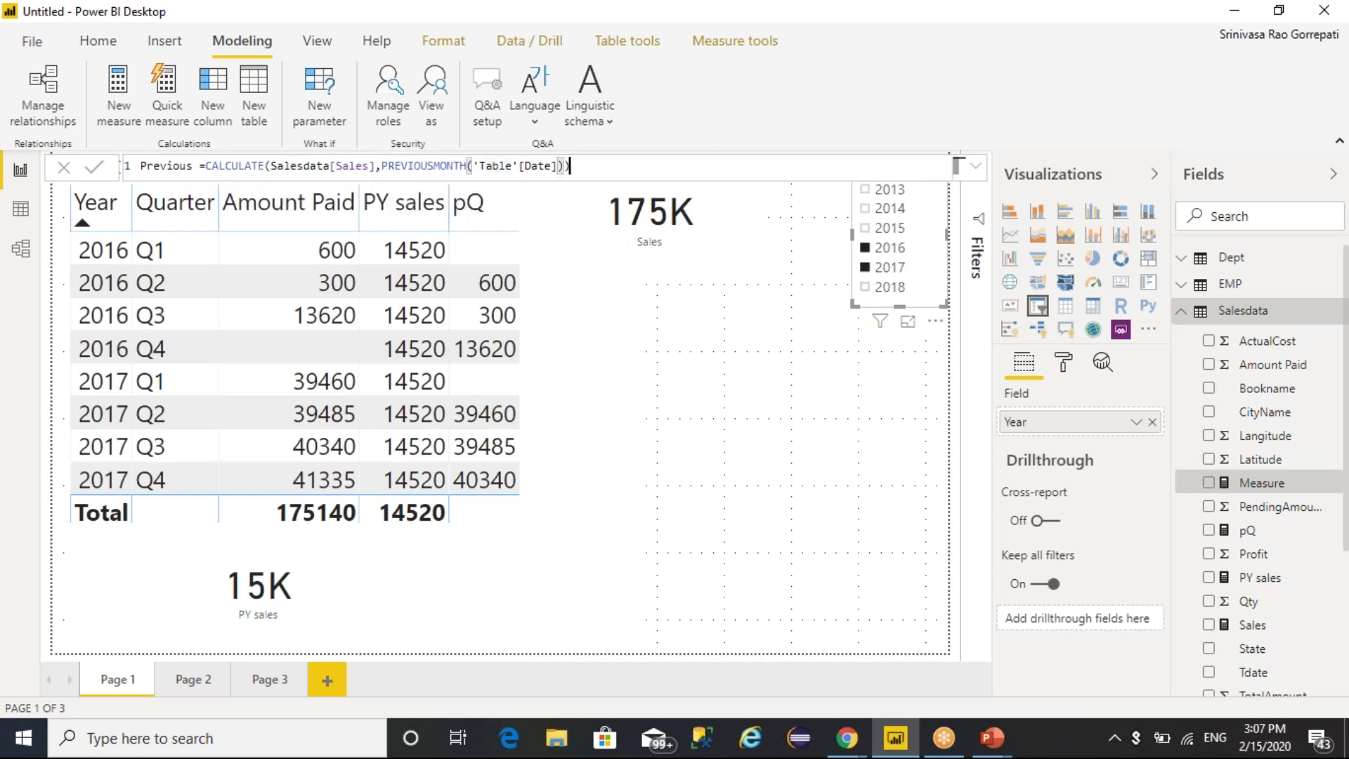
key(Return)
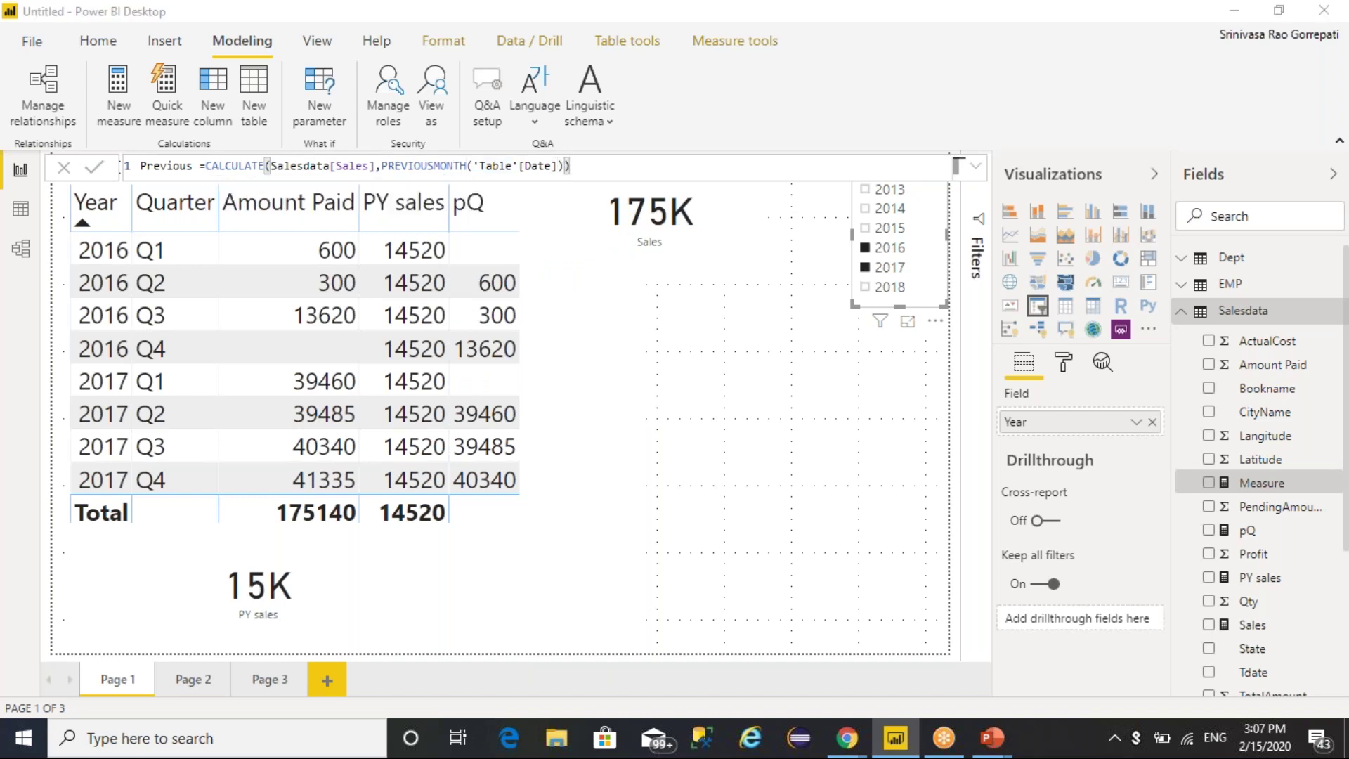
Step: Widen the table visual toward the Year slicer and add the Previous measure to it after pQ
click(588, 340)
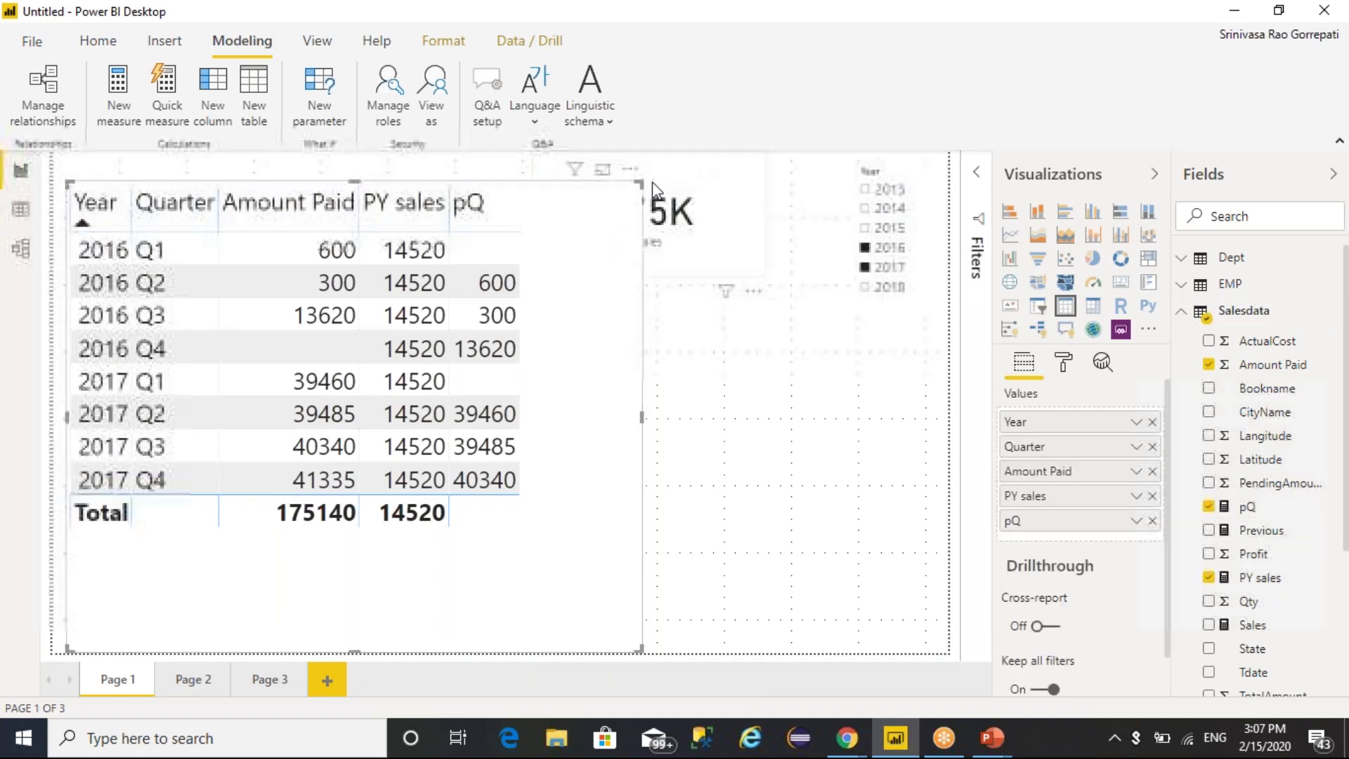
drag(640, 184, 780, 177)
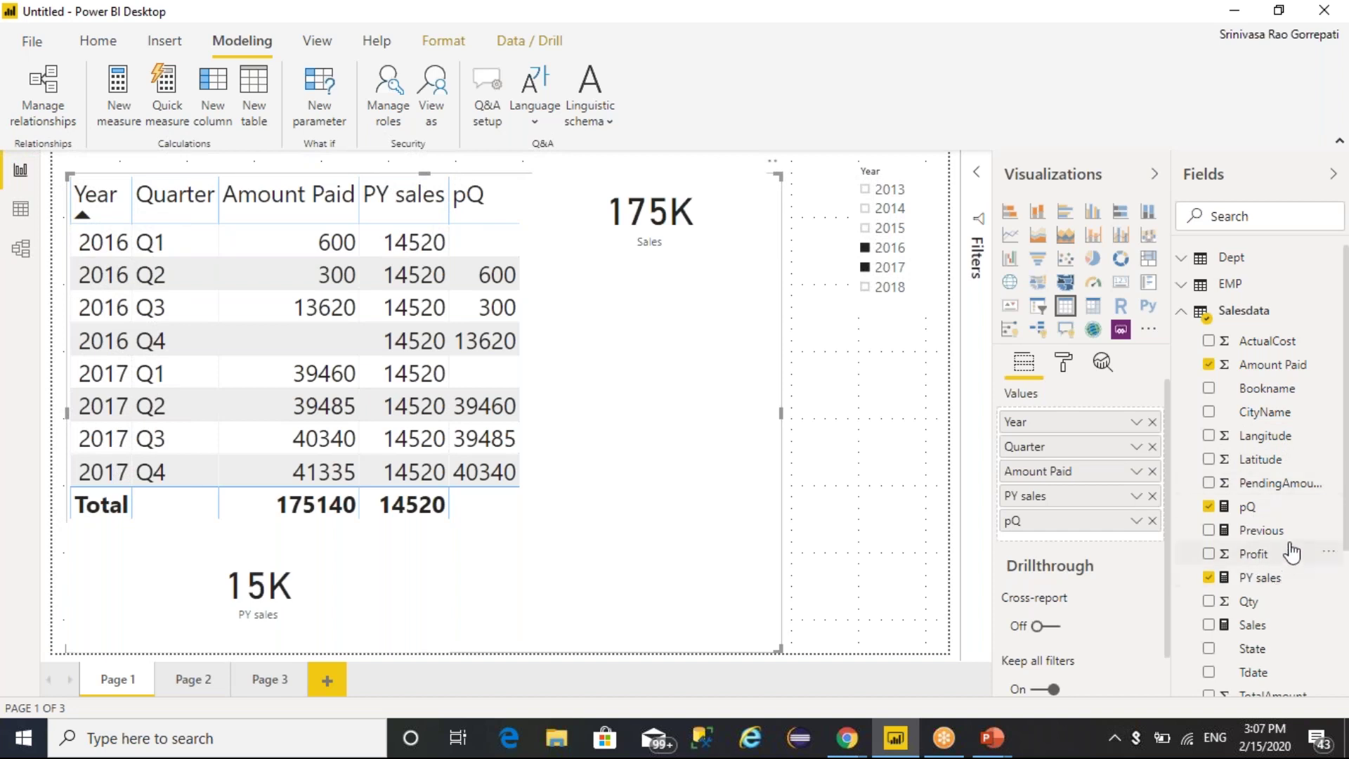
drag(1279, 535, 722, 465)
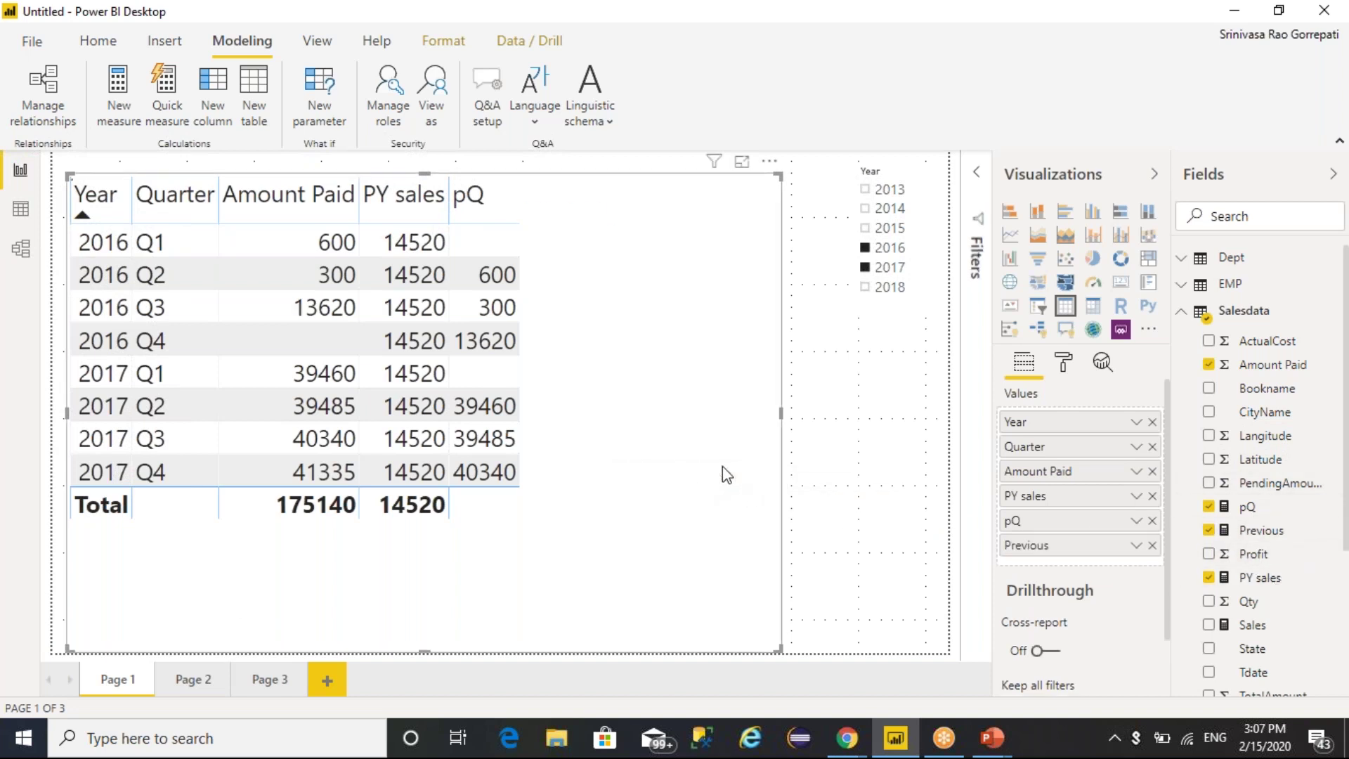
Step: Add Month name from Table to the table visual between Quarter and Amount Paid and review the Previous values by month
scroll(1258, 351, down, 5)
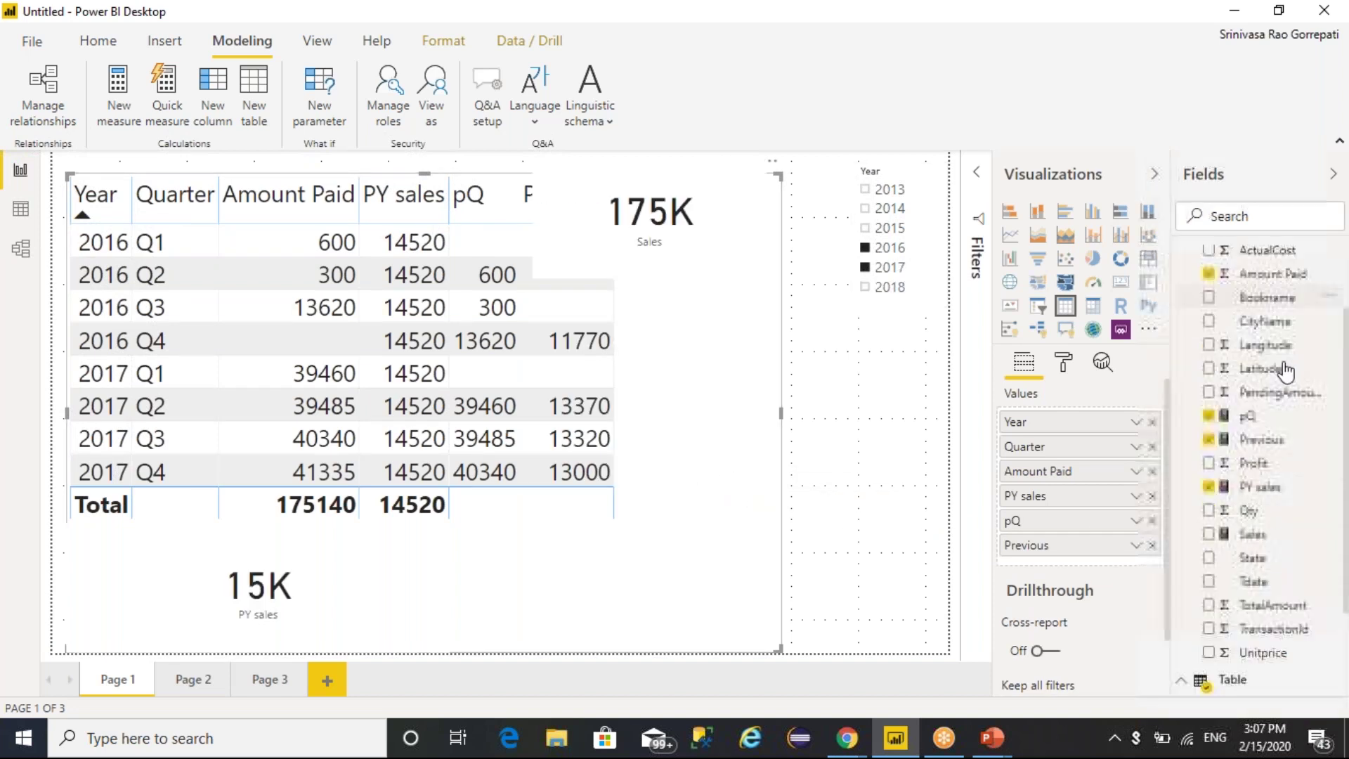
drag(1250, 635, 1102, 466)
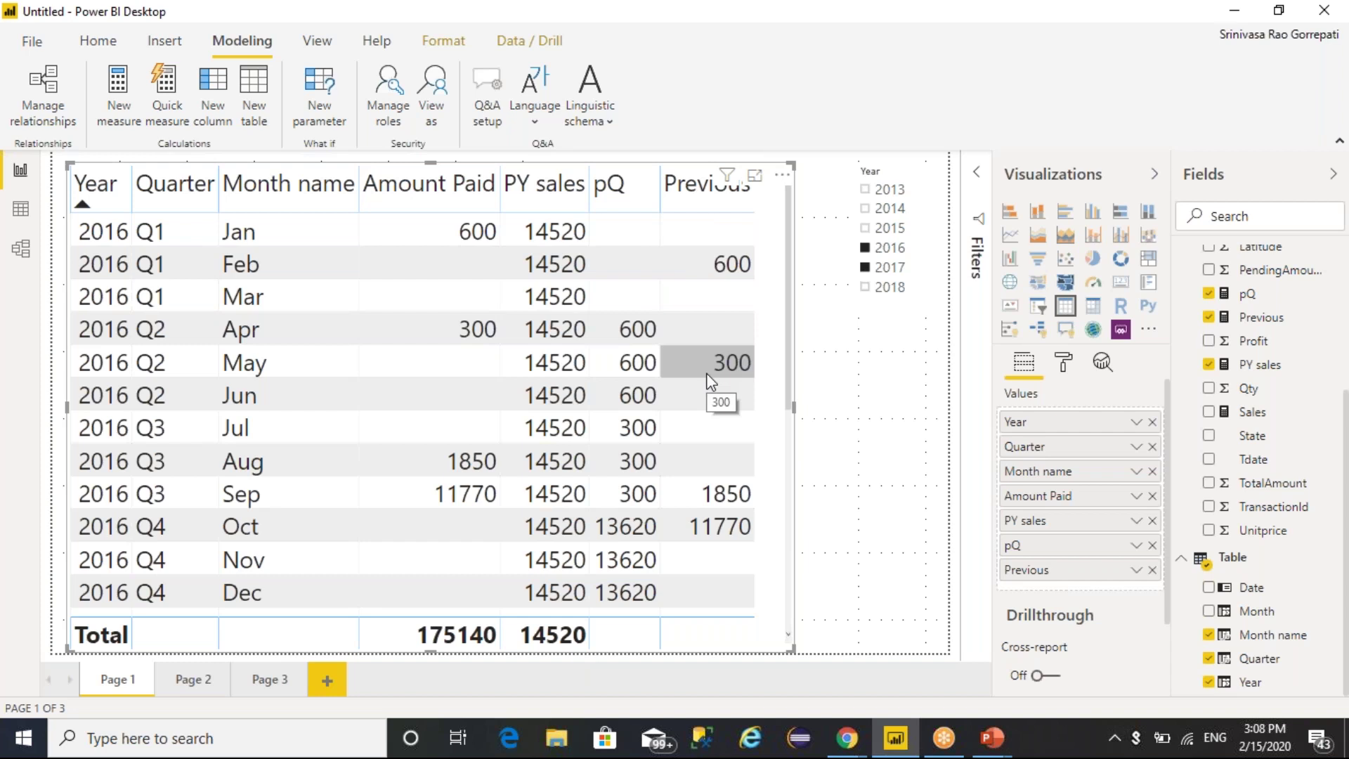
scroll(700, 336, down, 1)
scroll(698, 330, down, 5)
scroll(697, 330, up, 6)
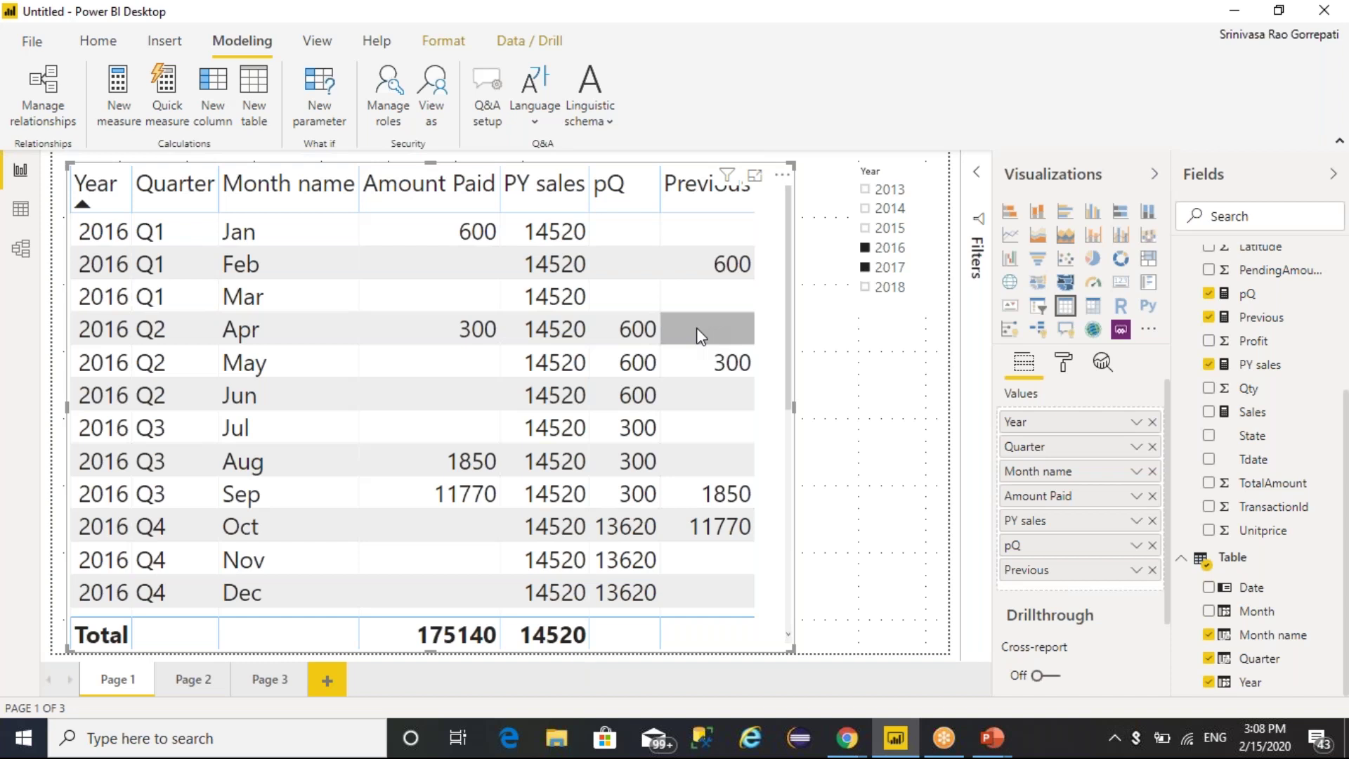
Step: Replace the PREVIOUSMONTH function with PREVIOUSDAY in the Previous measure's formula and commit the change
click(910, 254)
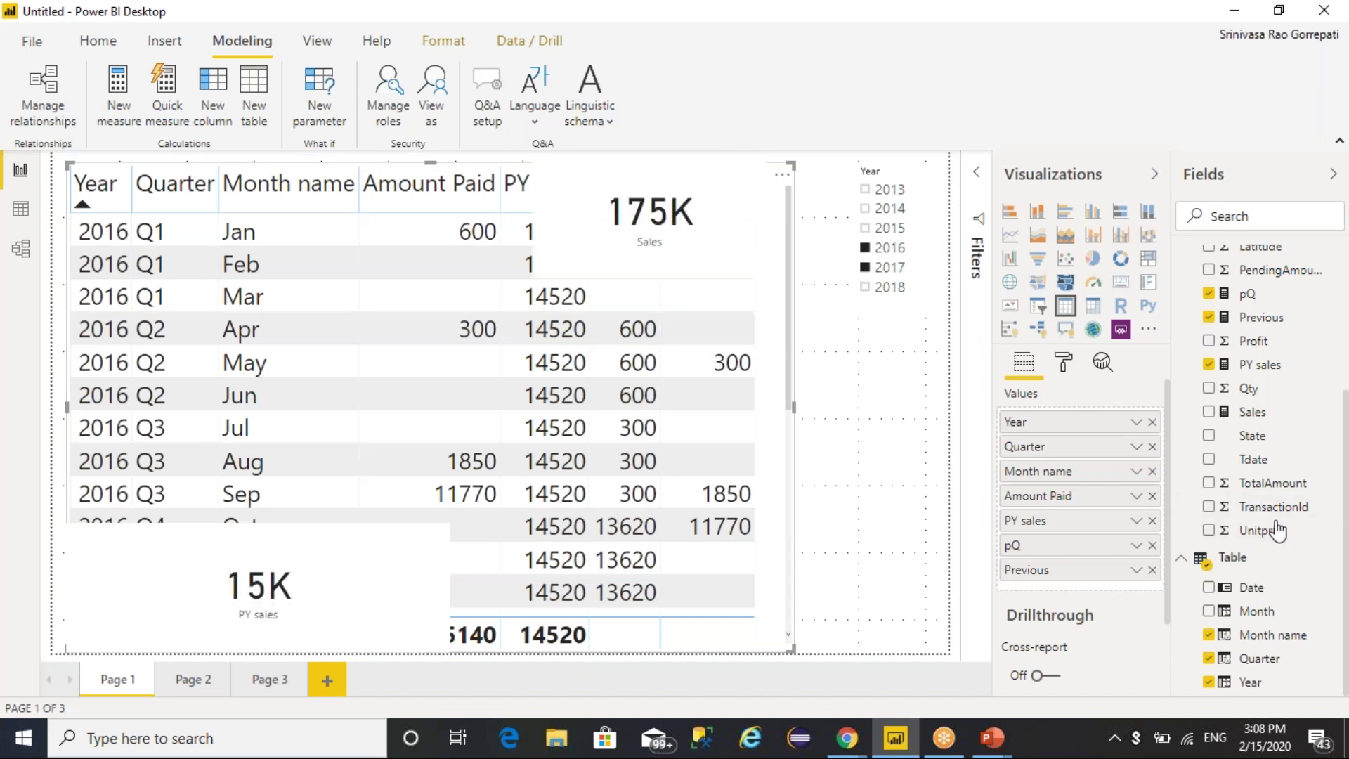
click(1276, 321)
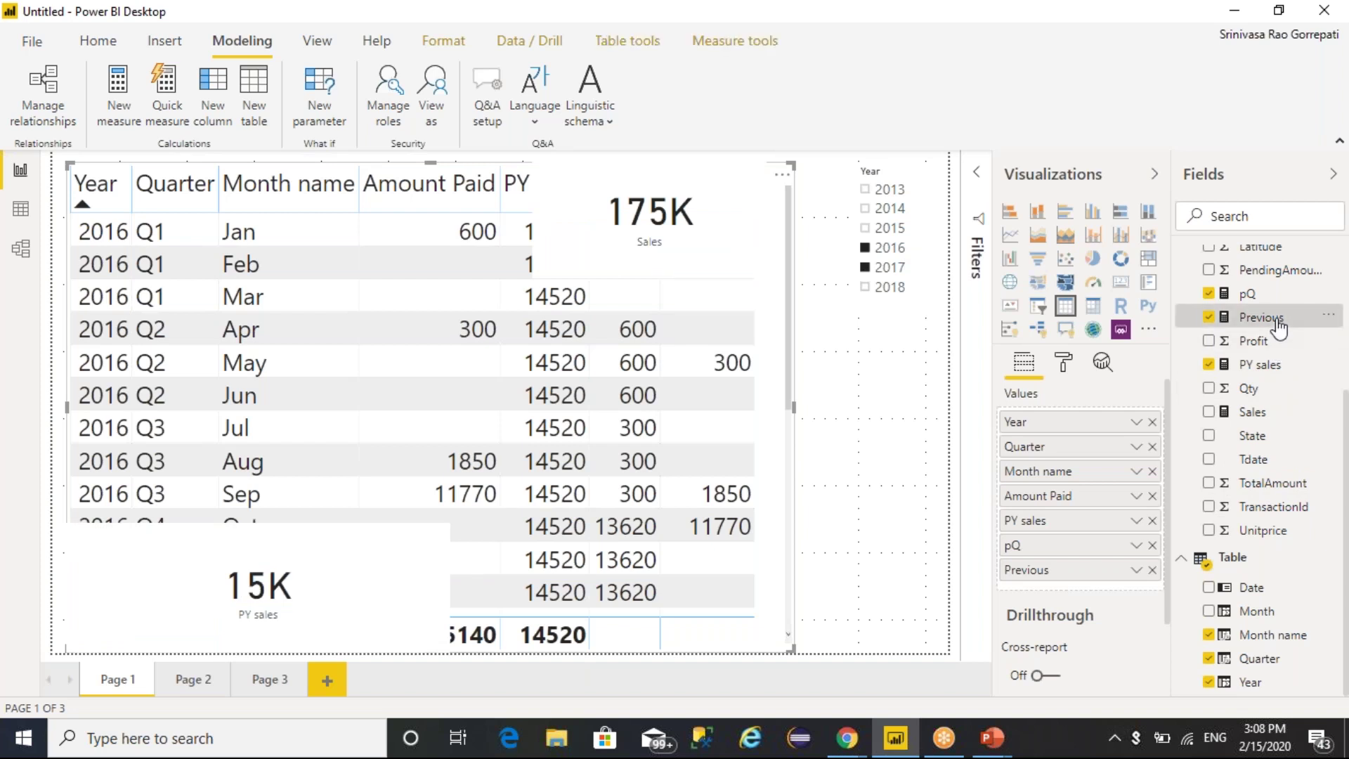
click(477, 166)
drag(477, 166, 389, 165)
text(pre)
key(Tab)
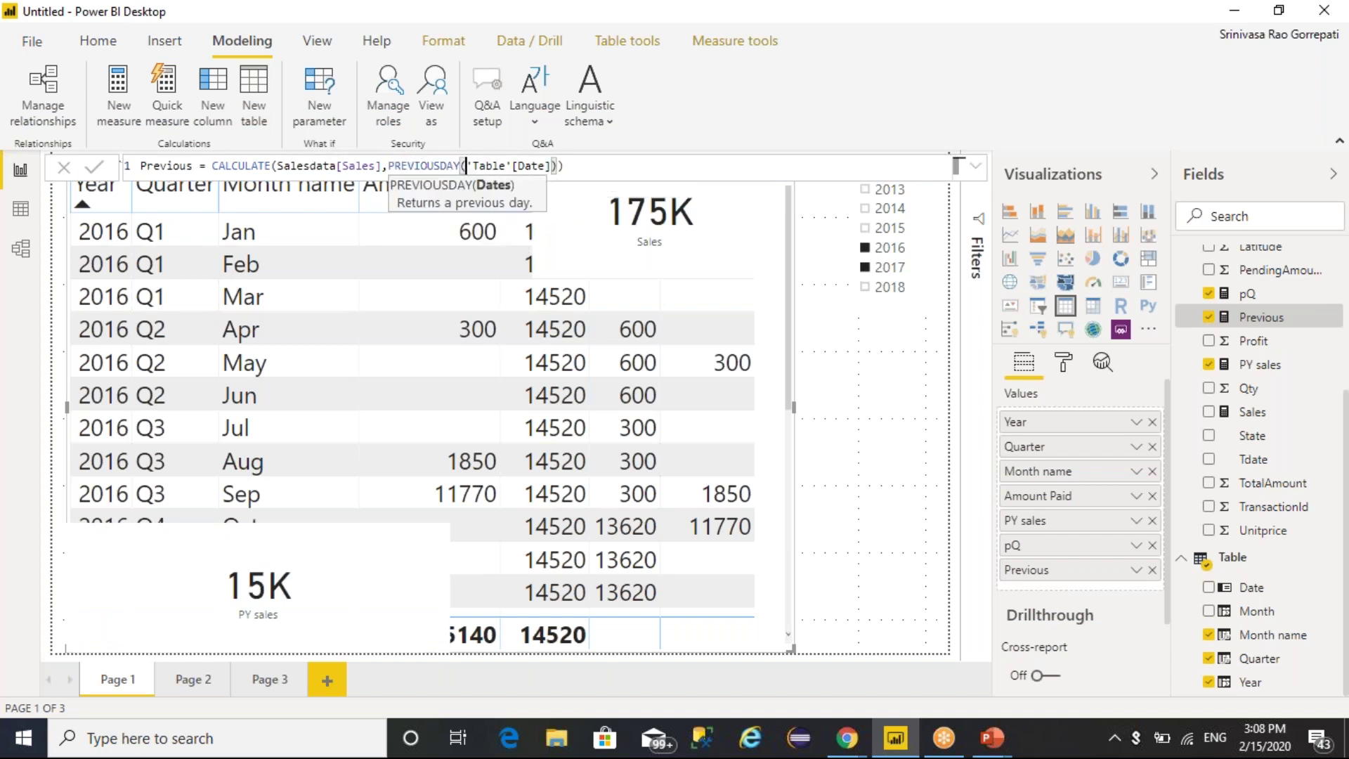
key(Right)
key(Right)
key(Right)
key(Right)
key(Right)
key(Right)
key(Right)
key(Right)
key(Right)
key(Right)
key(Right)
key(Right)
key(Right)
key(Right)
key(Right)
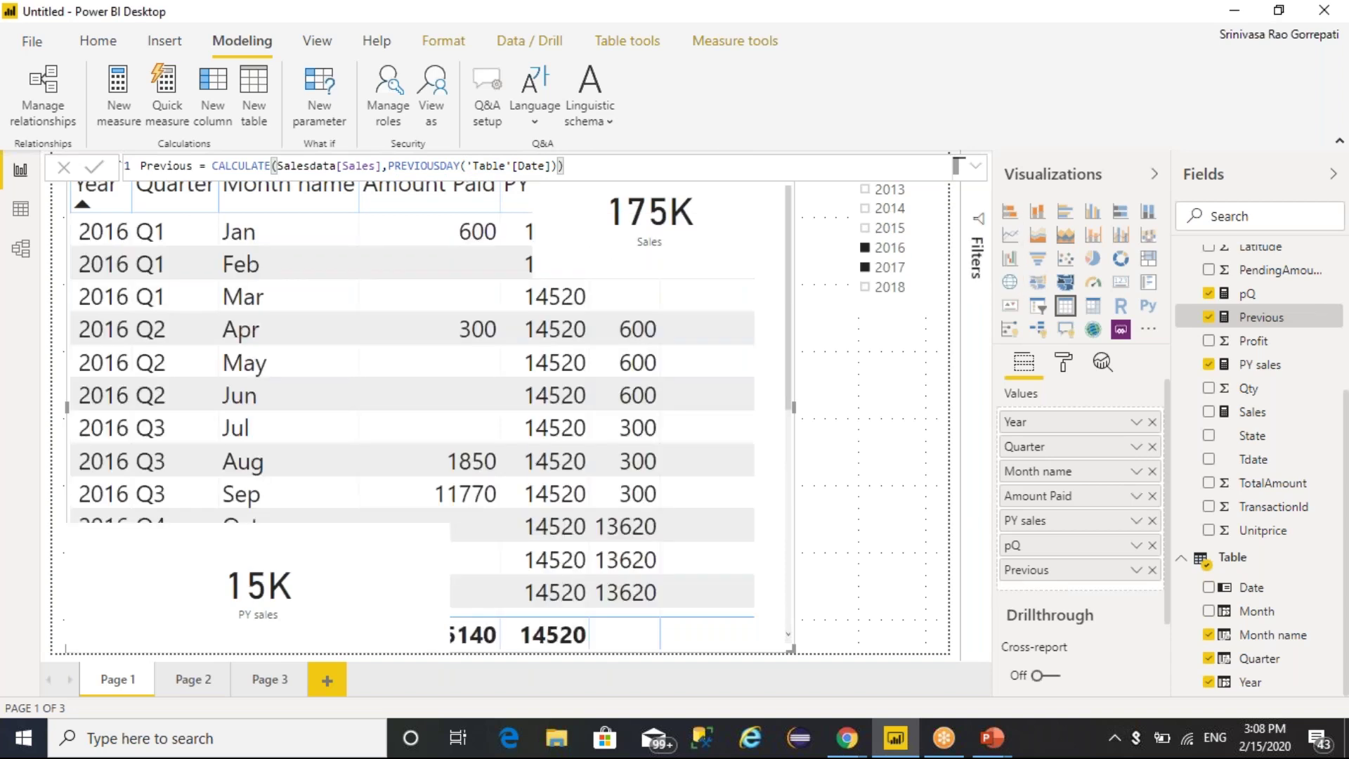
Step: Add the Date field from Table to the table visual between Month name and Amount Paid
click(718, 362)
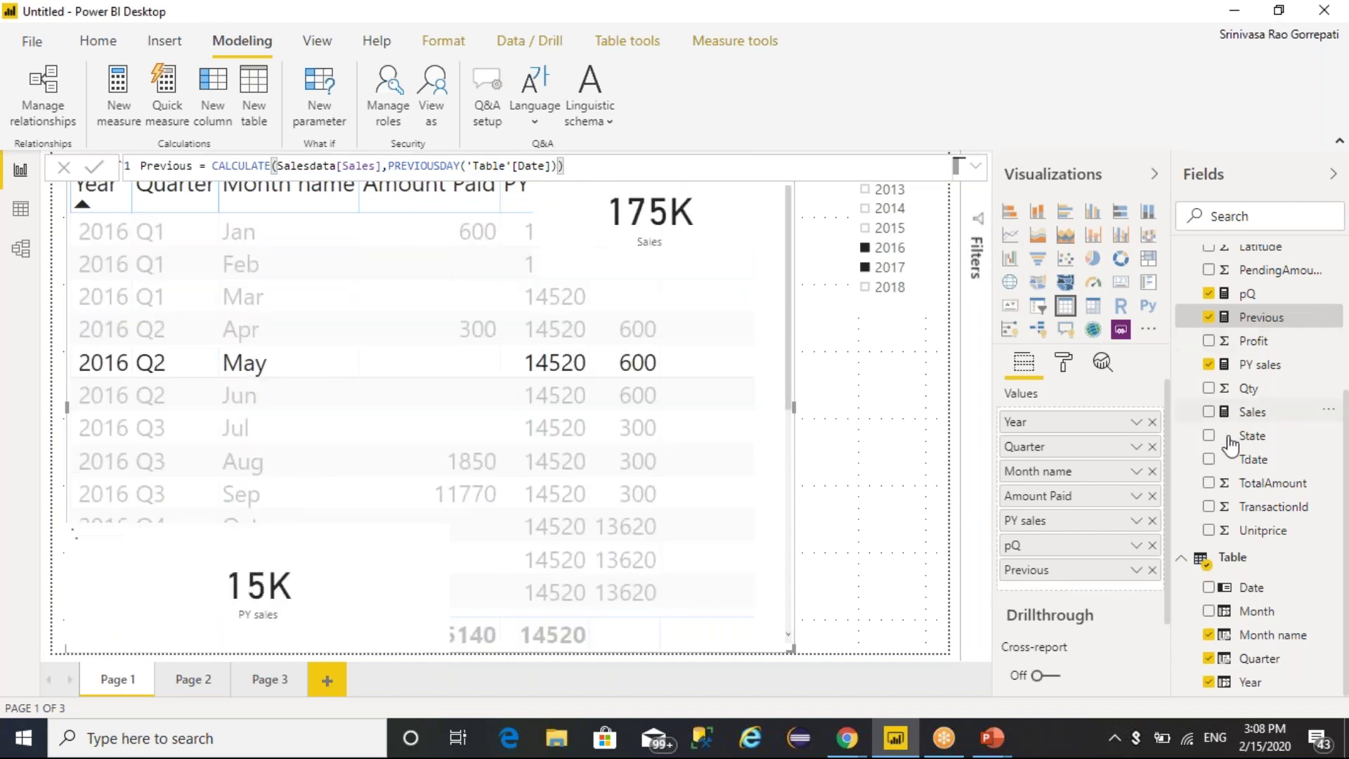
click(642, 364)
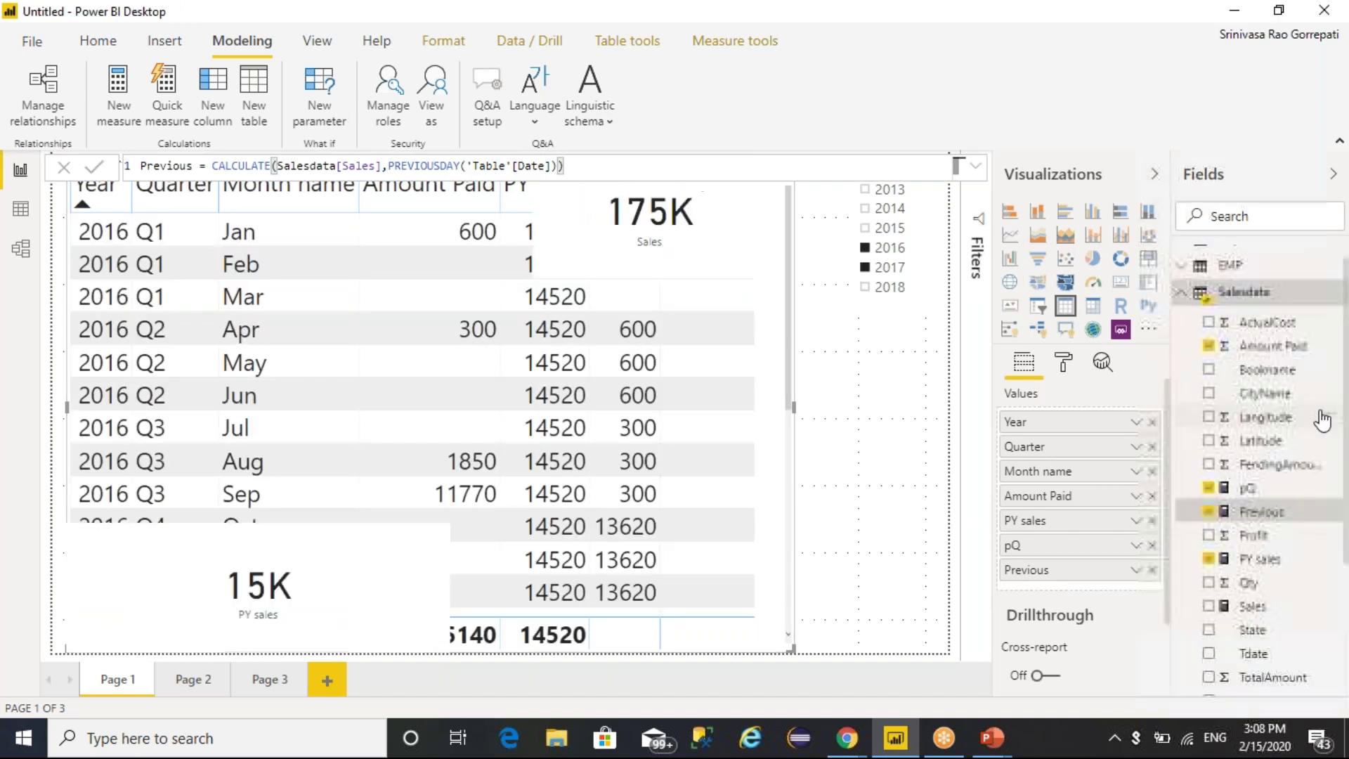
scroll(1319, 422, down, 3)
drag(1265, 599, 1080, 496)
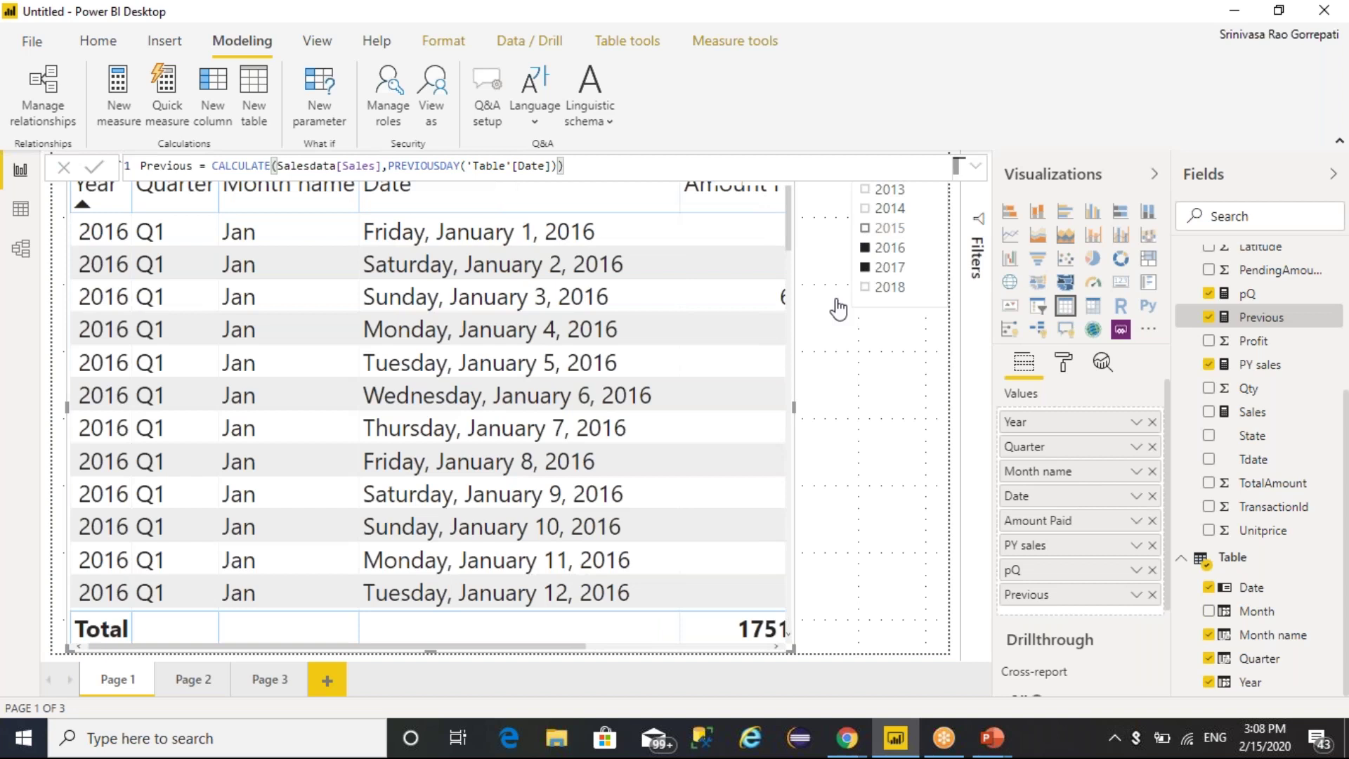
scroll(786, 650, down, 2)
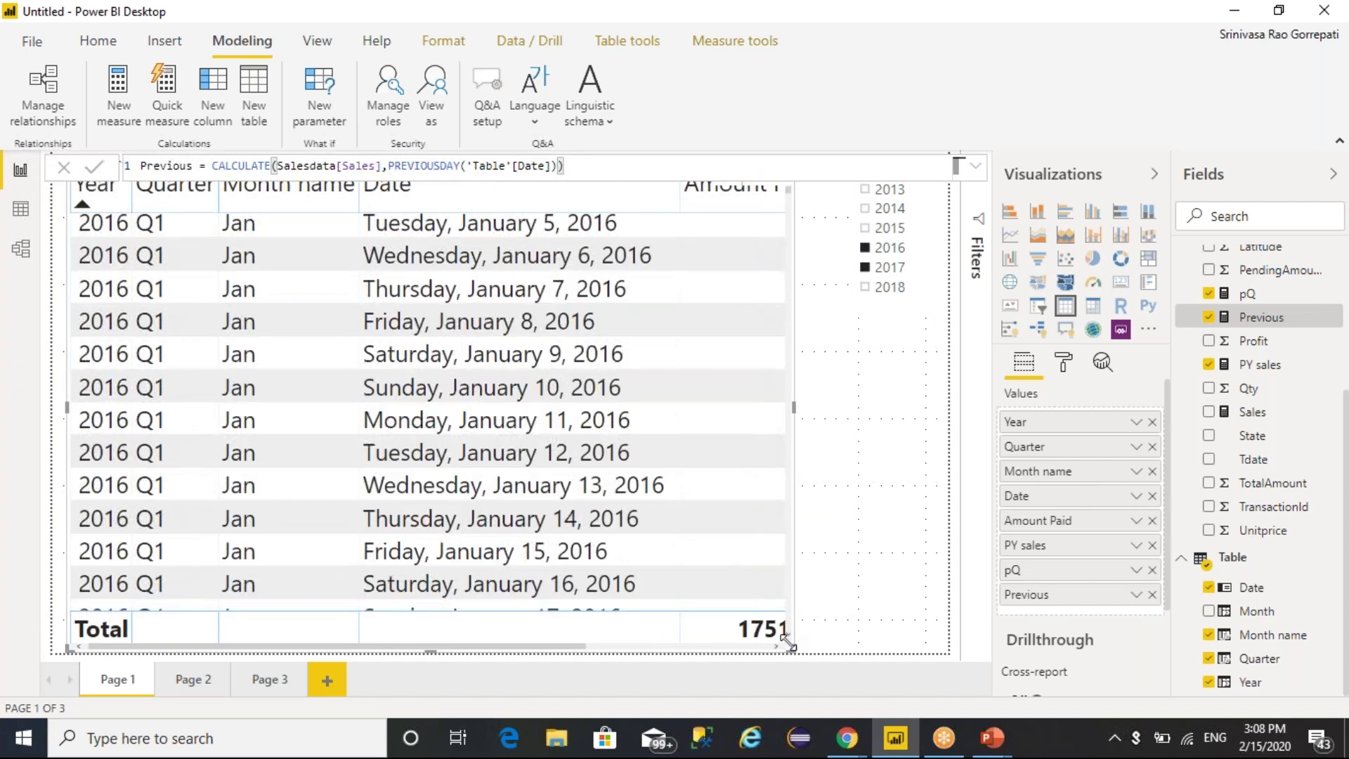
Step: Show the table visual in focus mode and collapse the Fields pane and the ribbon to enlarge it
drag(788, 647, 797, 611)
click(758, 629)
click(1332, 174)
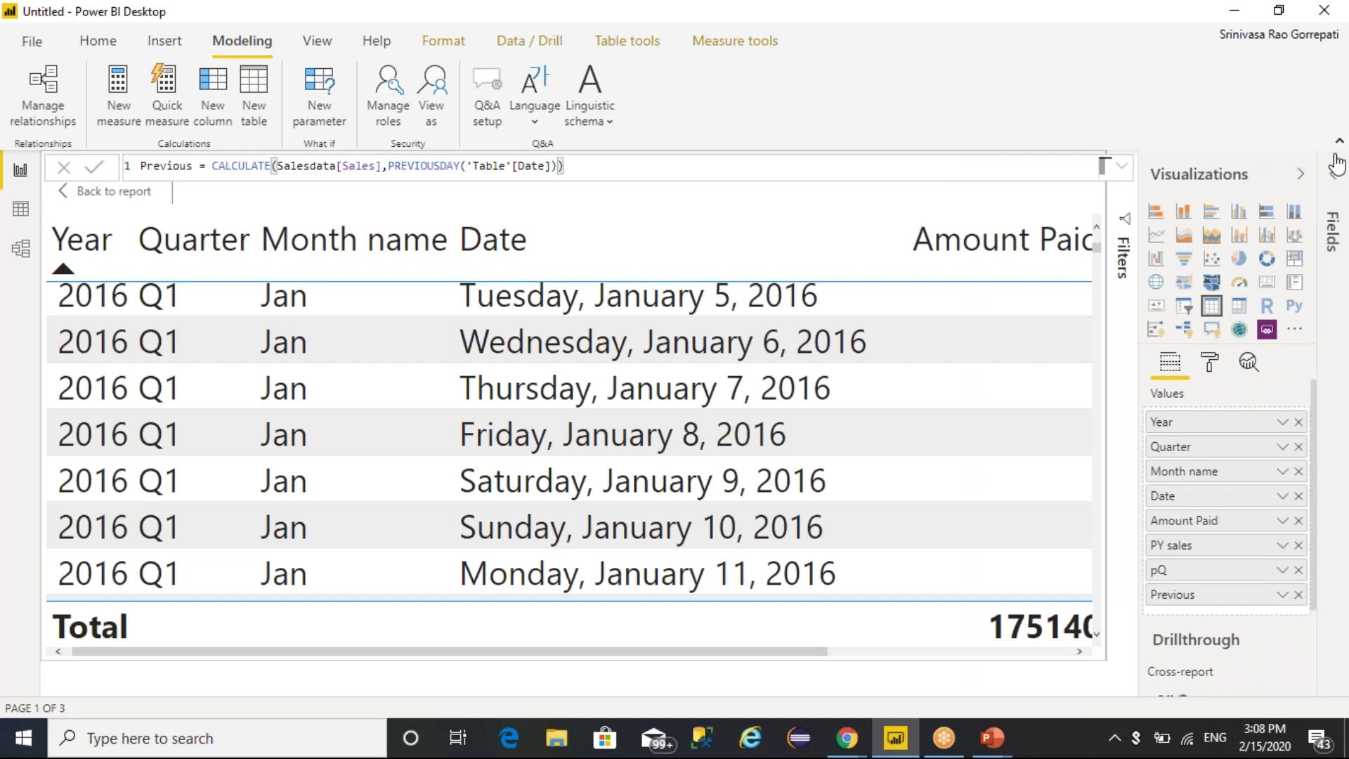
click(1338, 140)
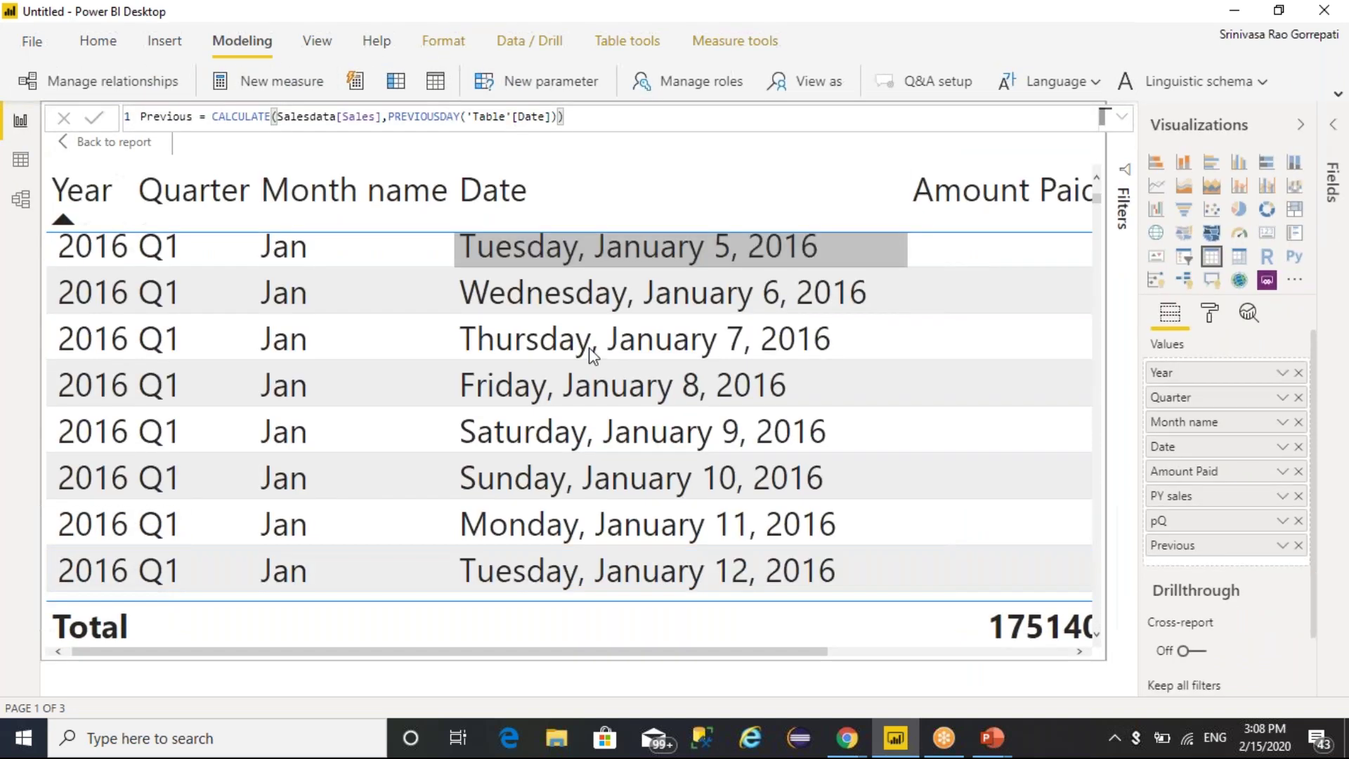
scroll(583, 359, up, 2)
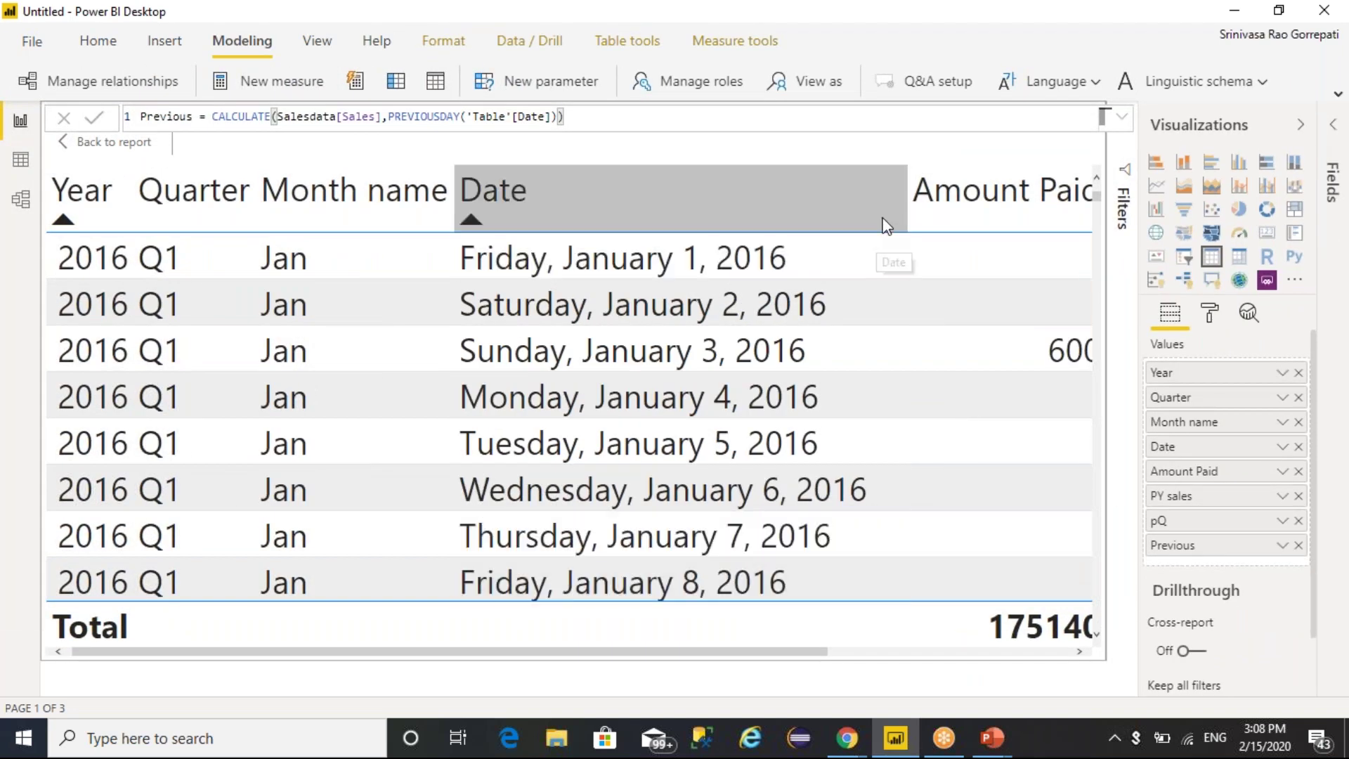
Step: Narrow the Date and Month name columns and collapse the Visualizations pane so the Previous column fits in view
drag(904, 211, 724, 214)
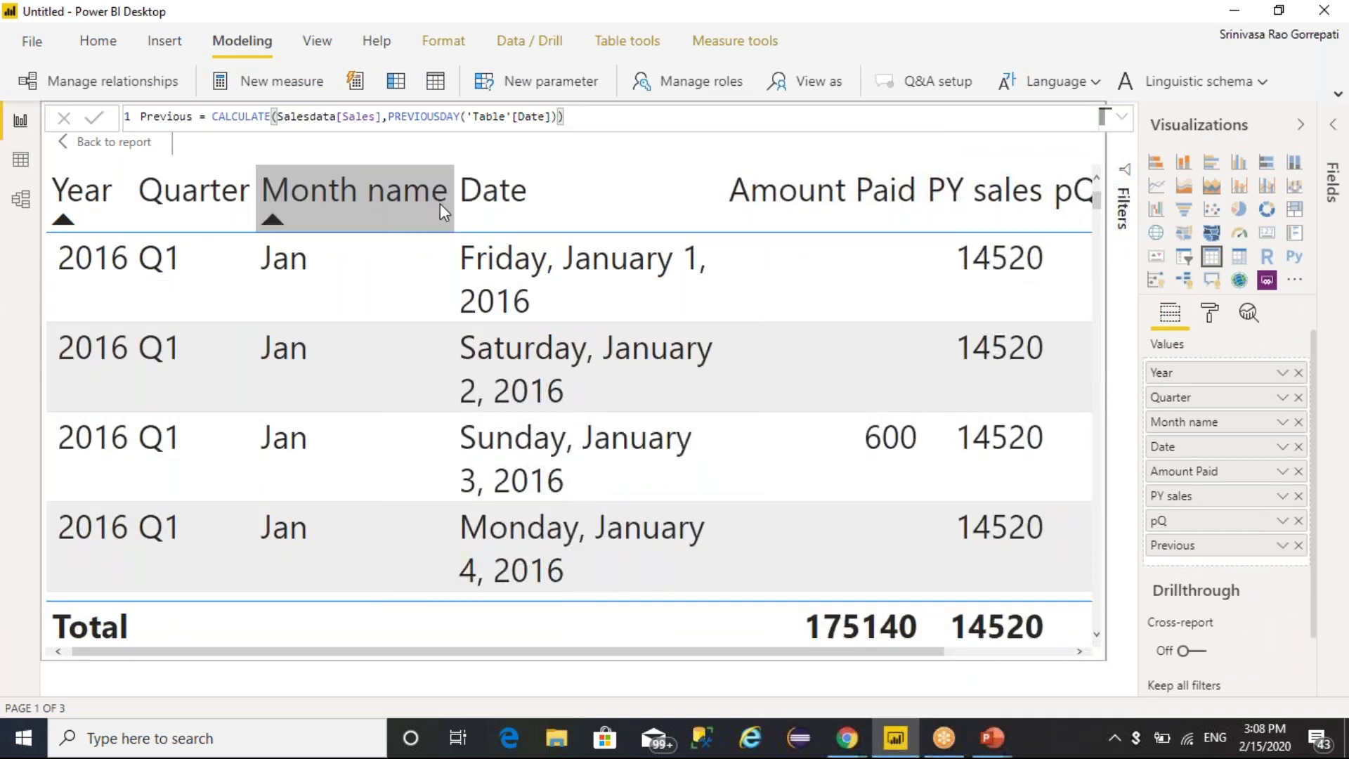
drag(452, 203, 362, 204)
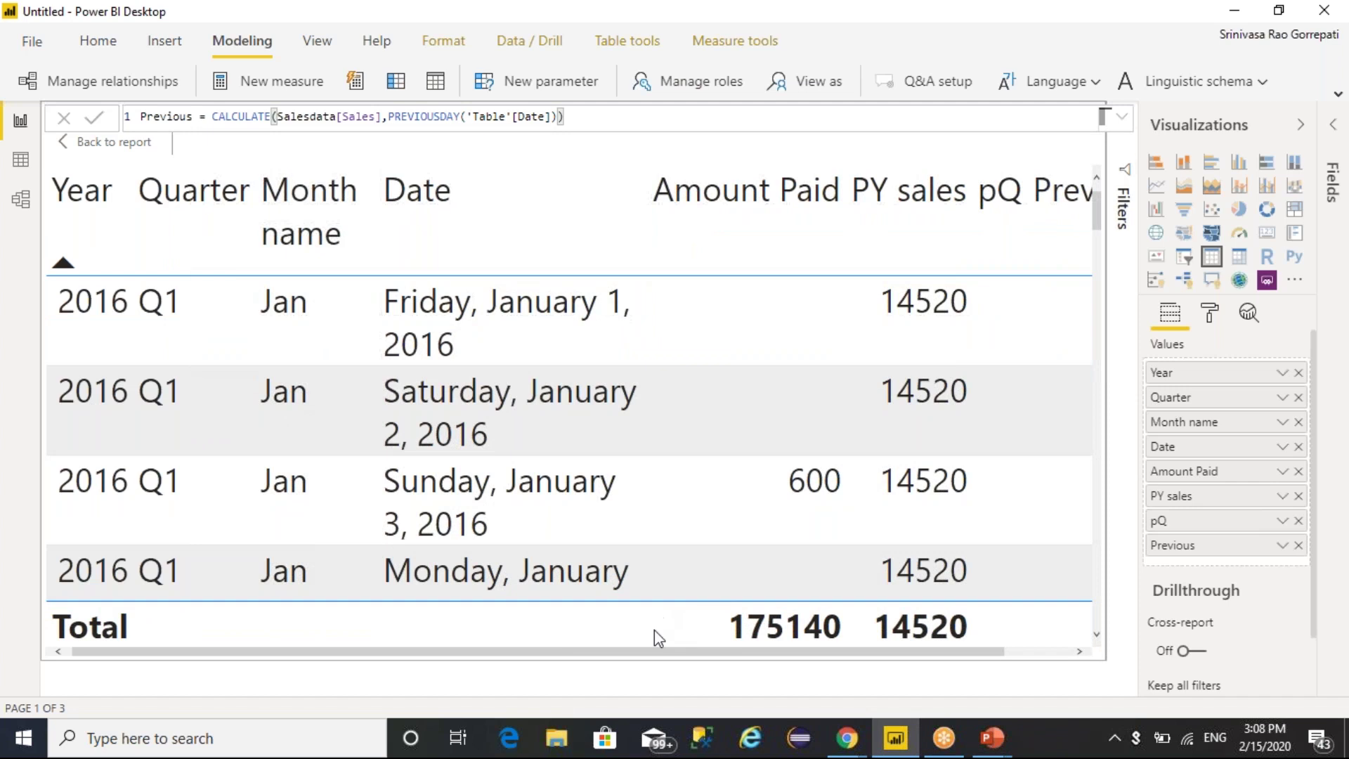
click(1300, 124)
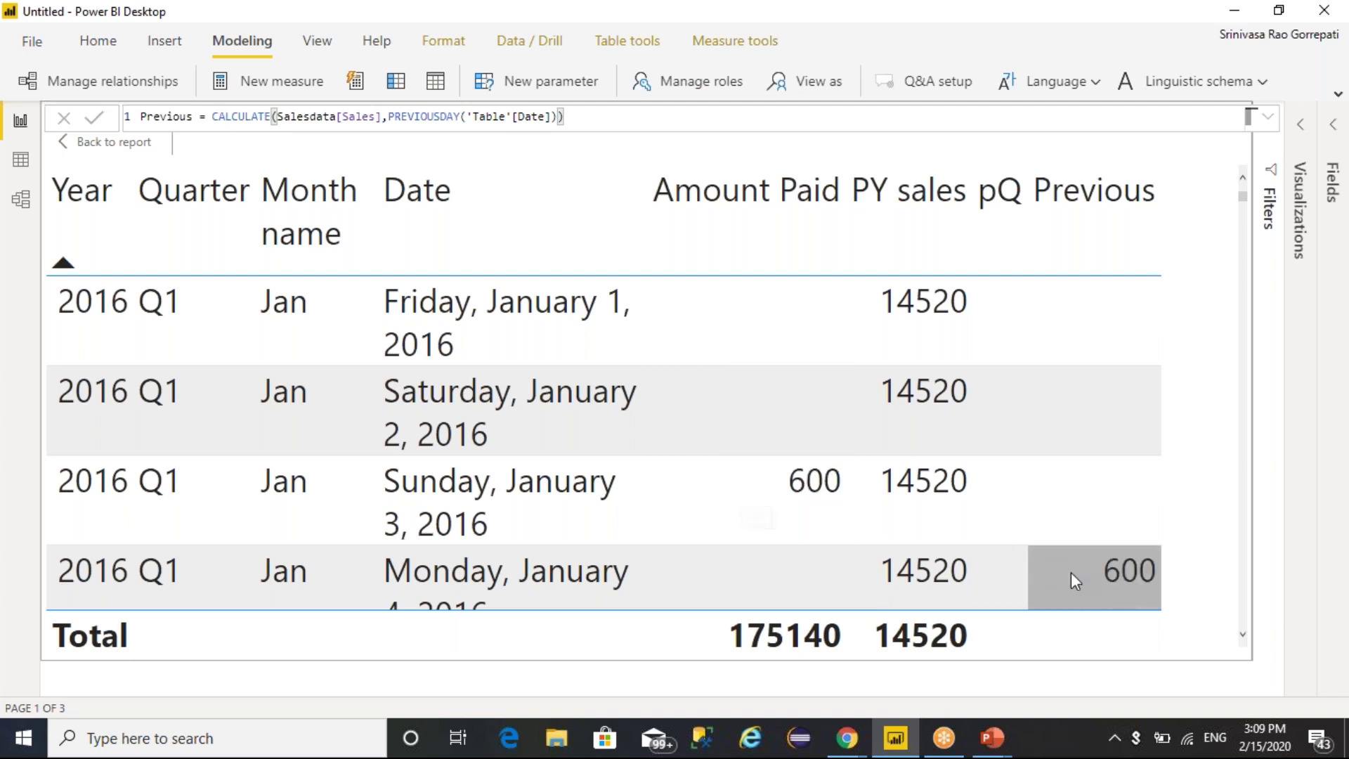
Step: Examine the daily rows from January to April 2016, comparing each Previous value with the preceding day's Amount Paid
scroll(1095, 575, down, 1)
scroll(1107, 496, down, 5)
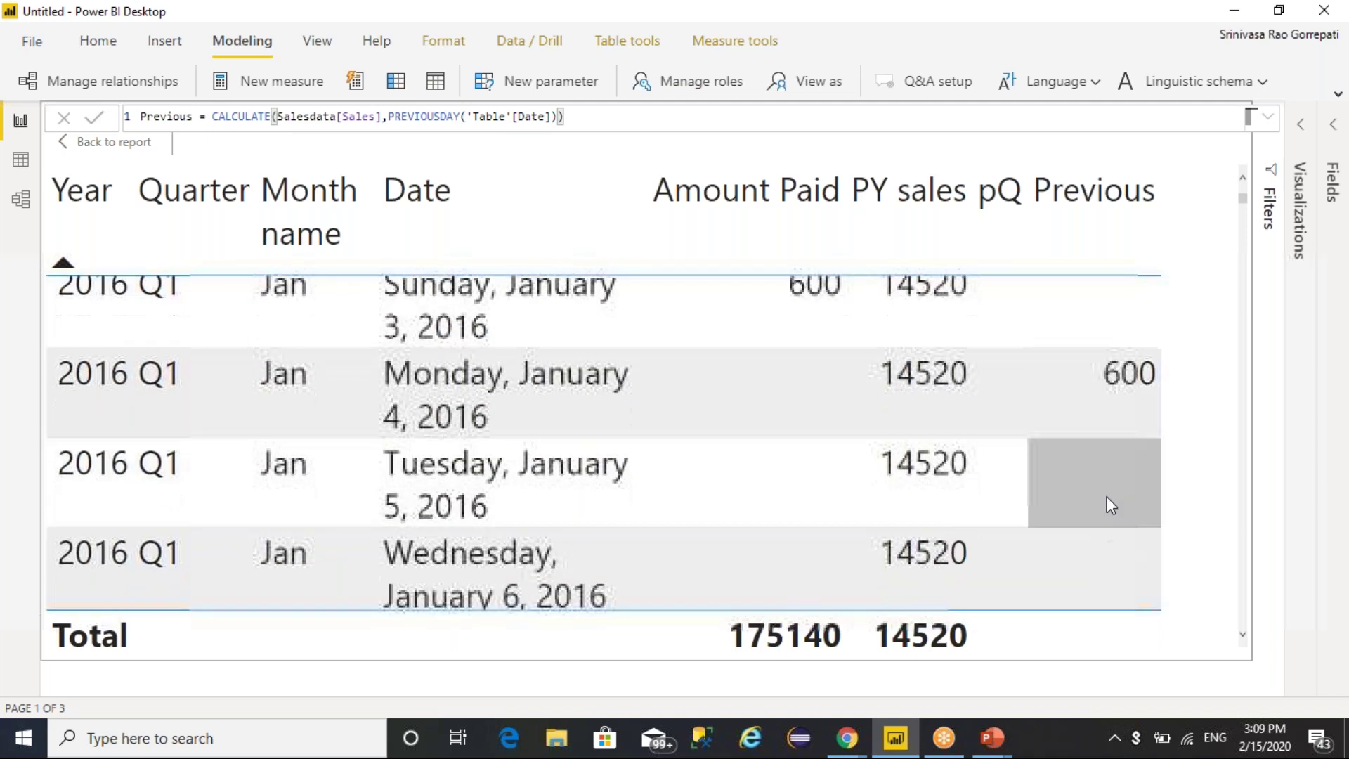
scroll(1107, 496, down, 10)
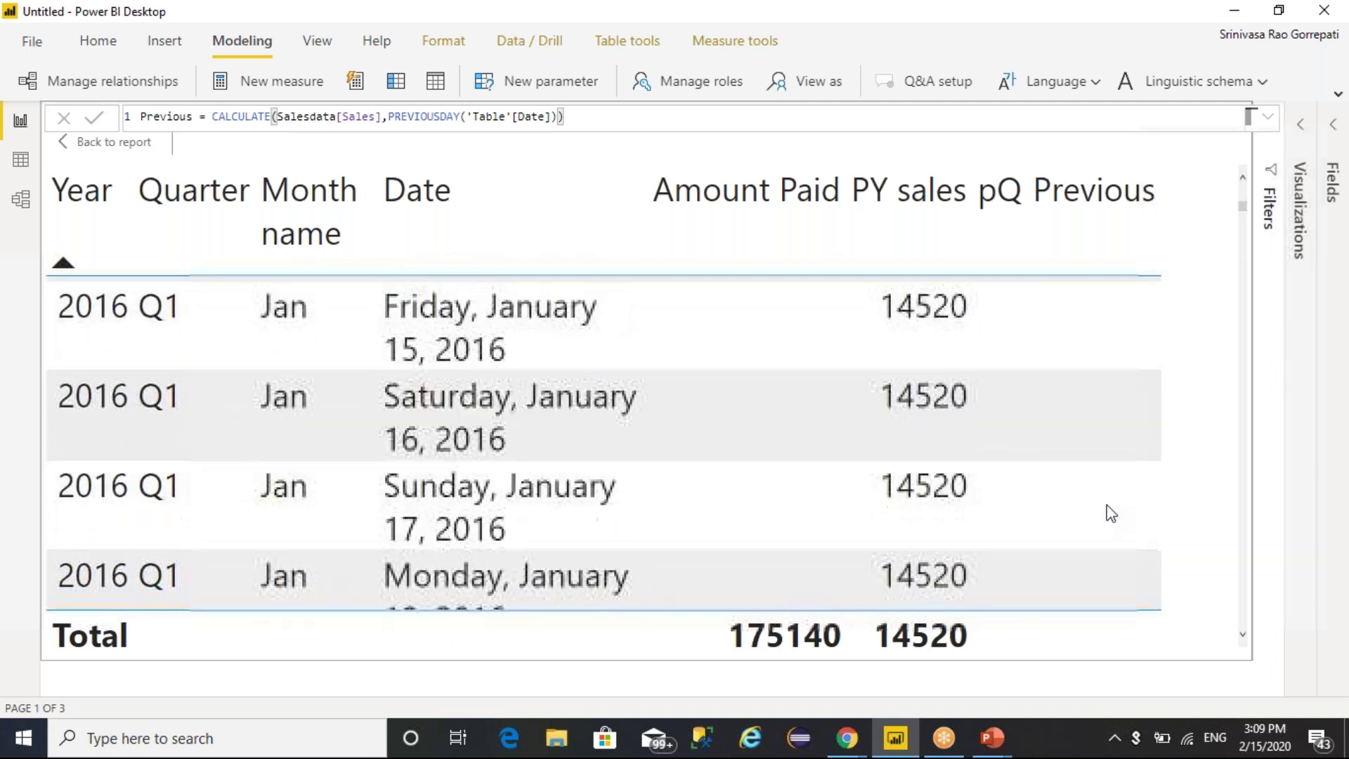
scroll(1106, 503, down, 12)
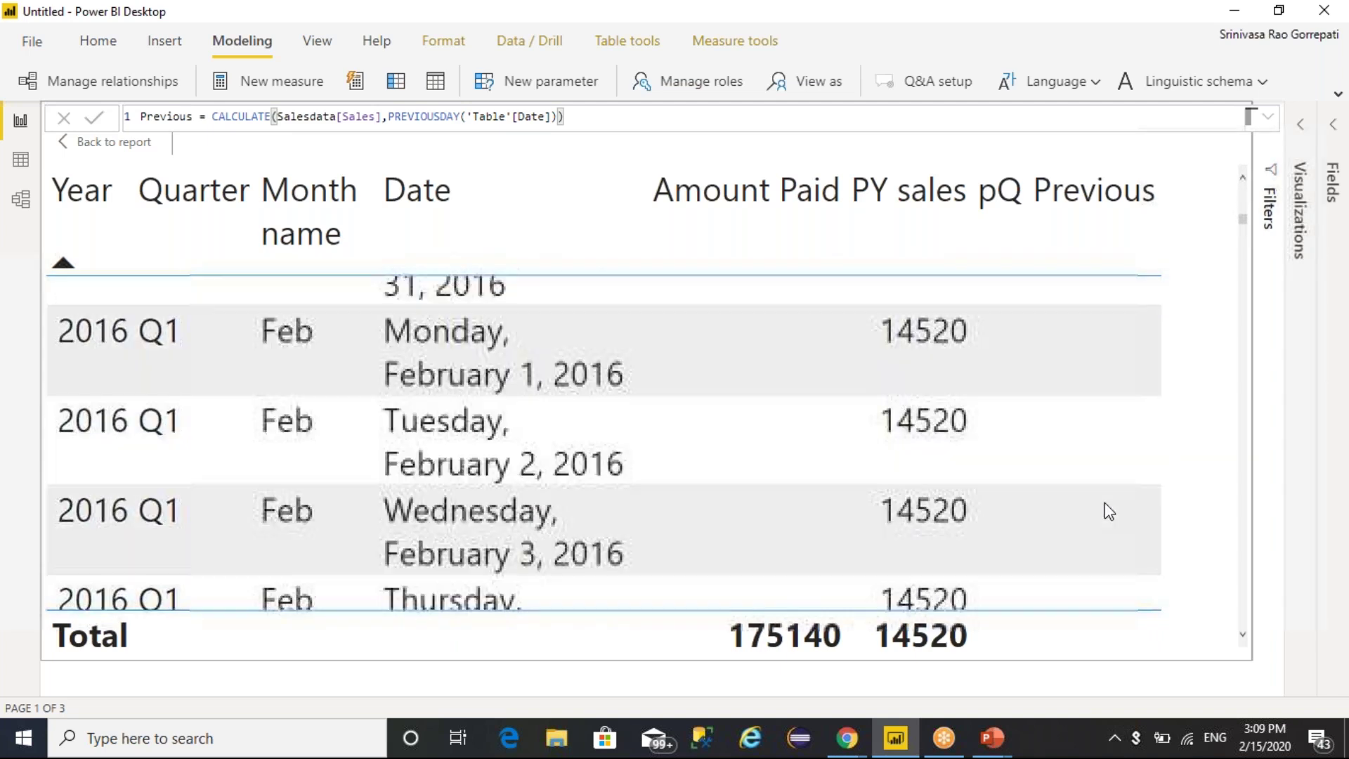
scroll(1107, 510, down, 12)
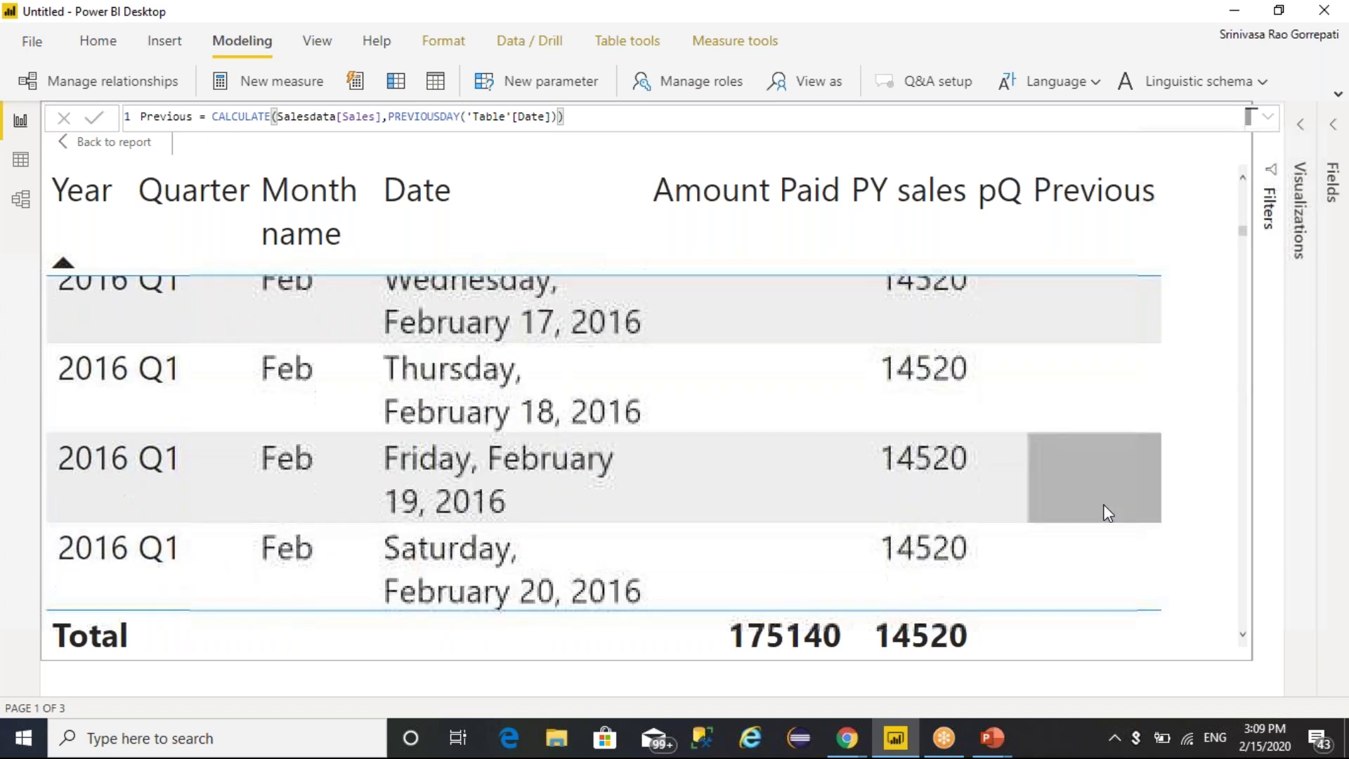
scroll(1117, 504, down, 15)
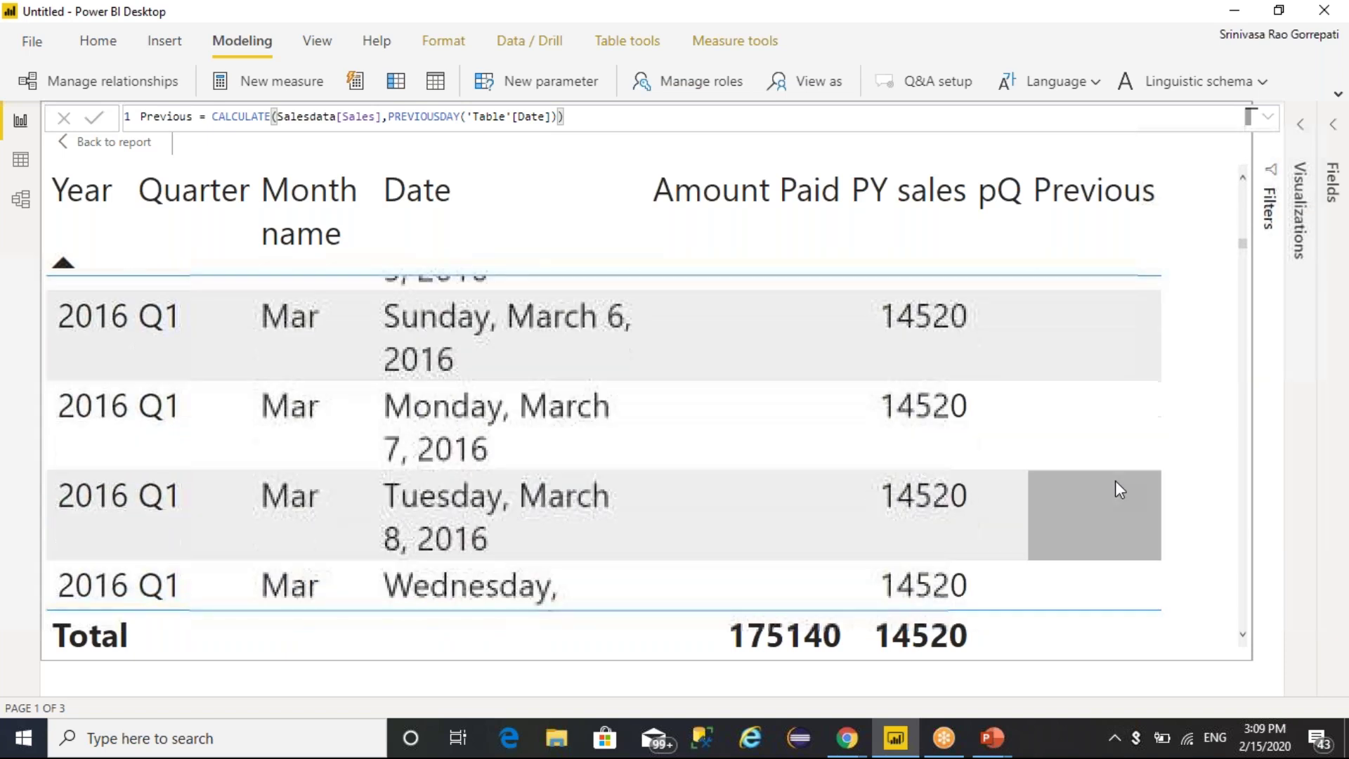
scroll(1120, 490, down, 12)
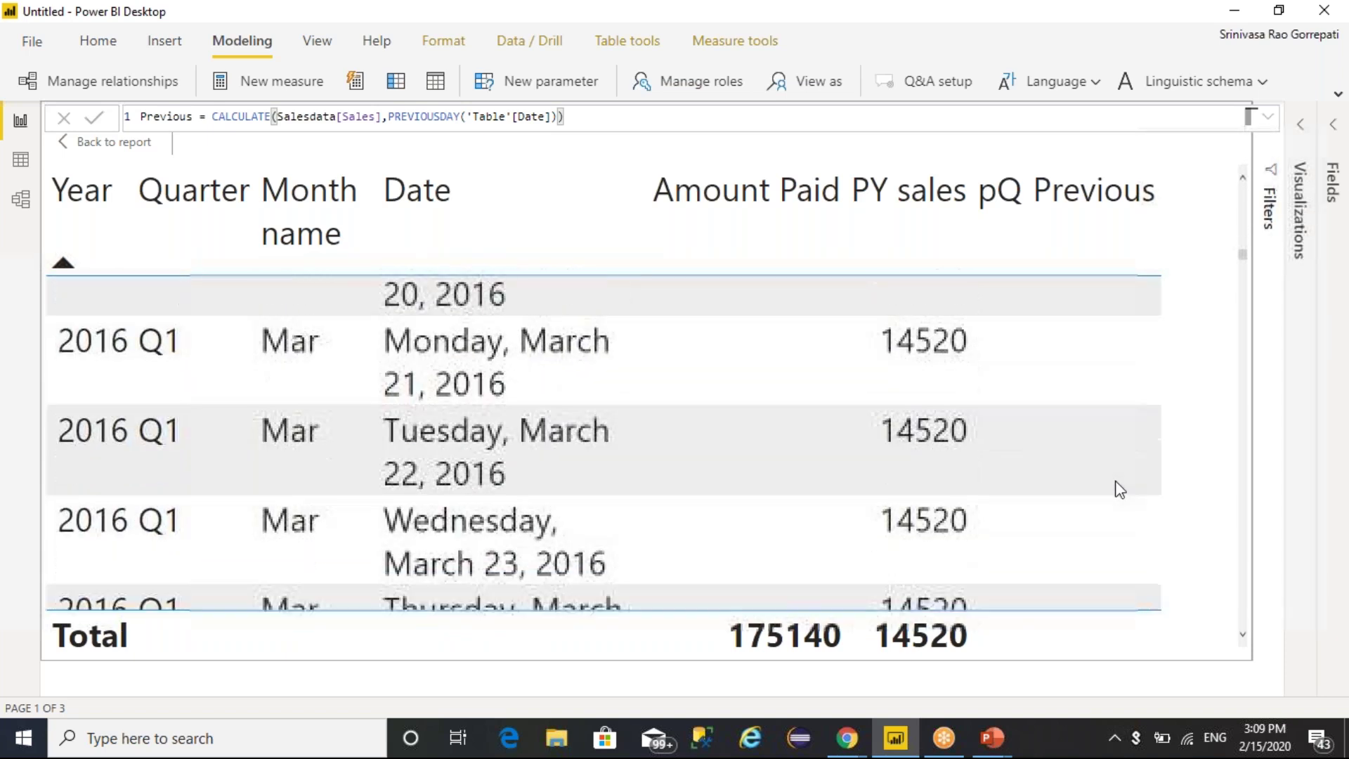
scroll(1117, 486, down, 5)
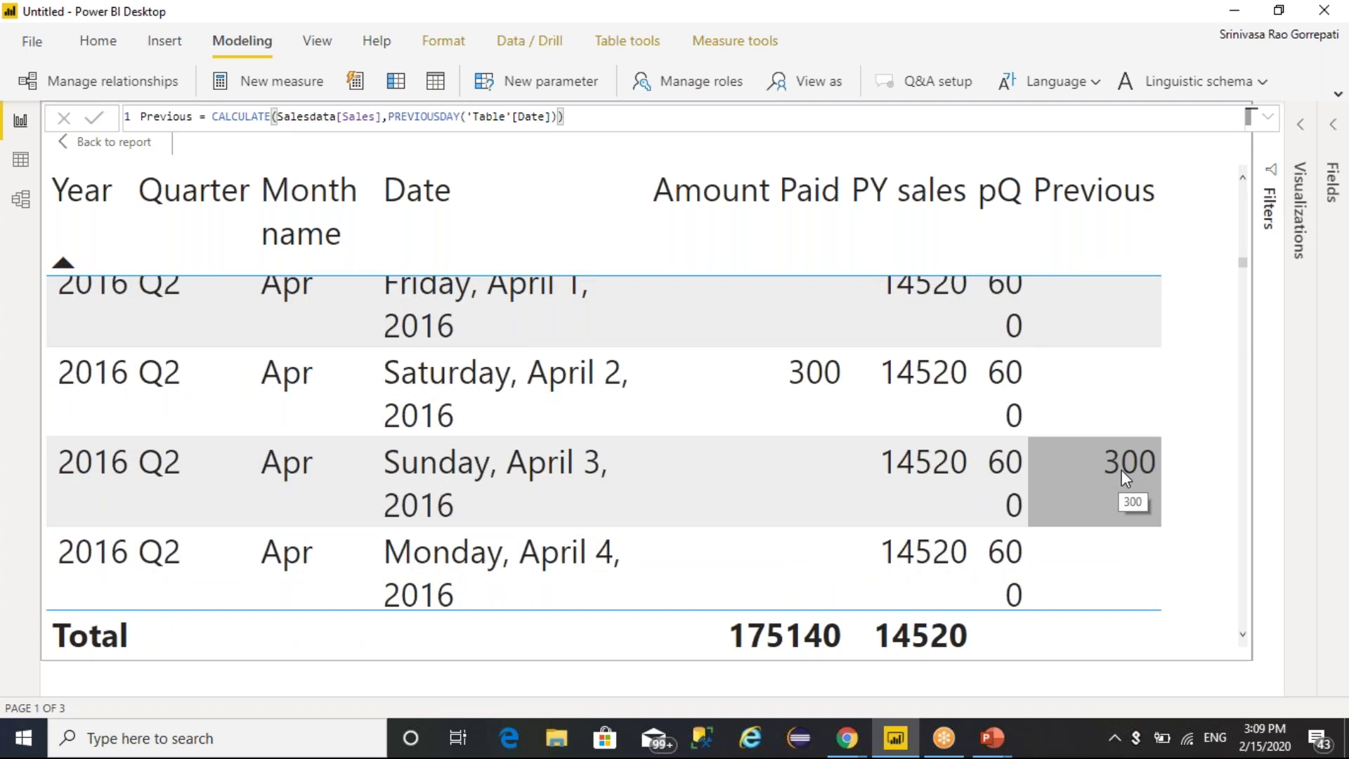
scroll(1121, 469, down, 2)
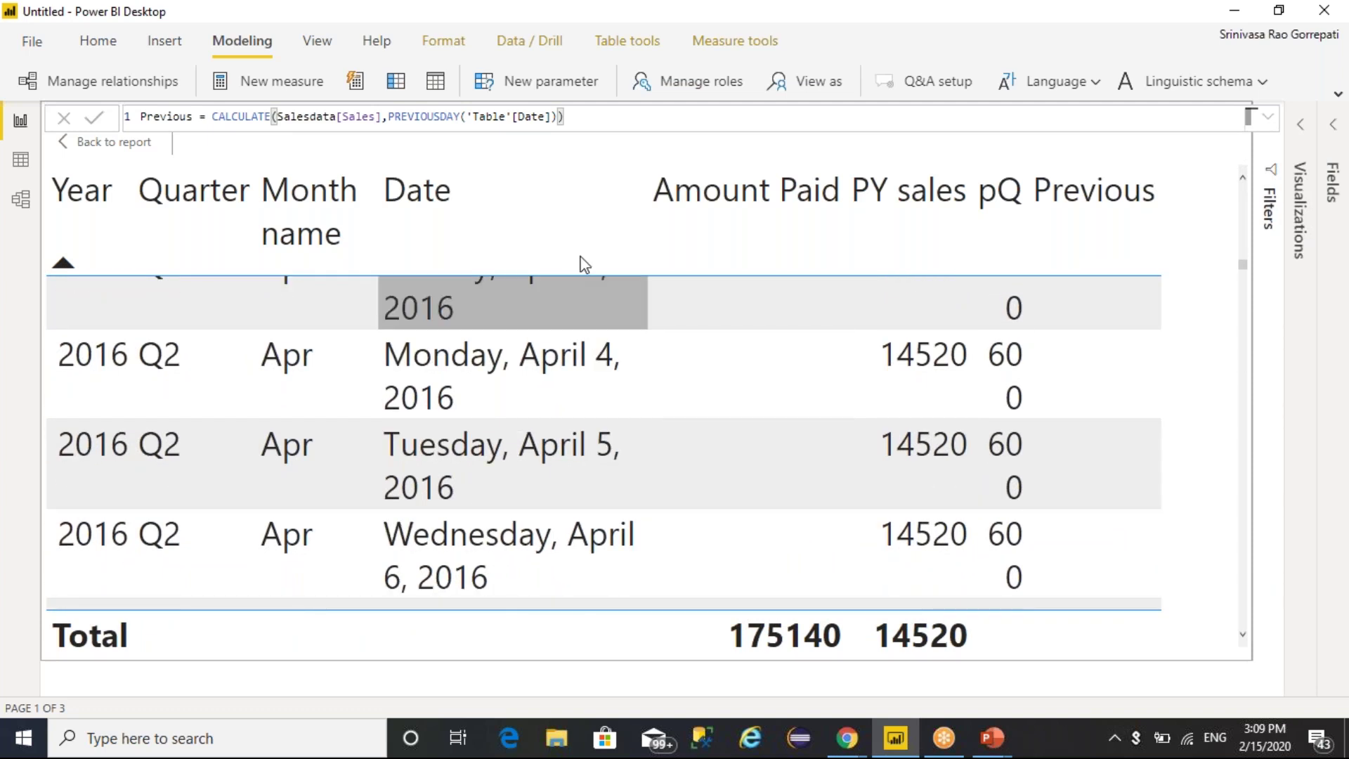
drag(459, 116, 390, 118)
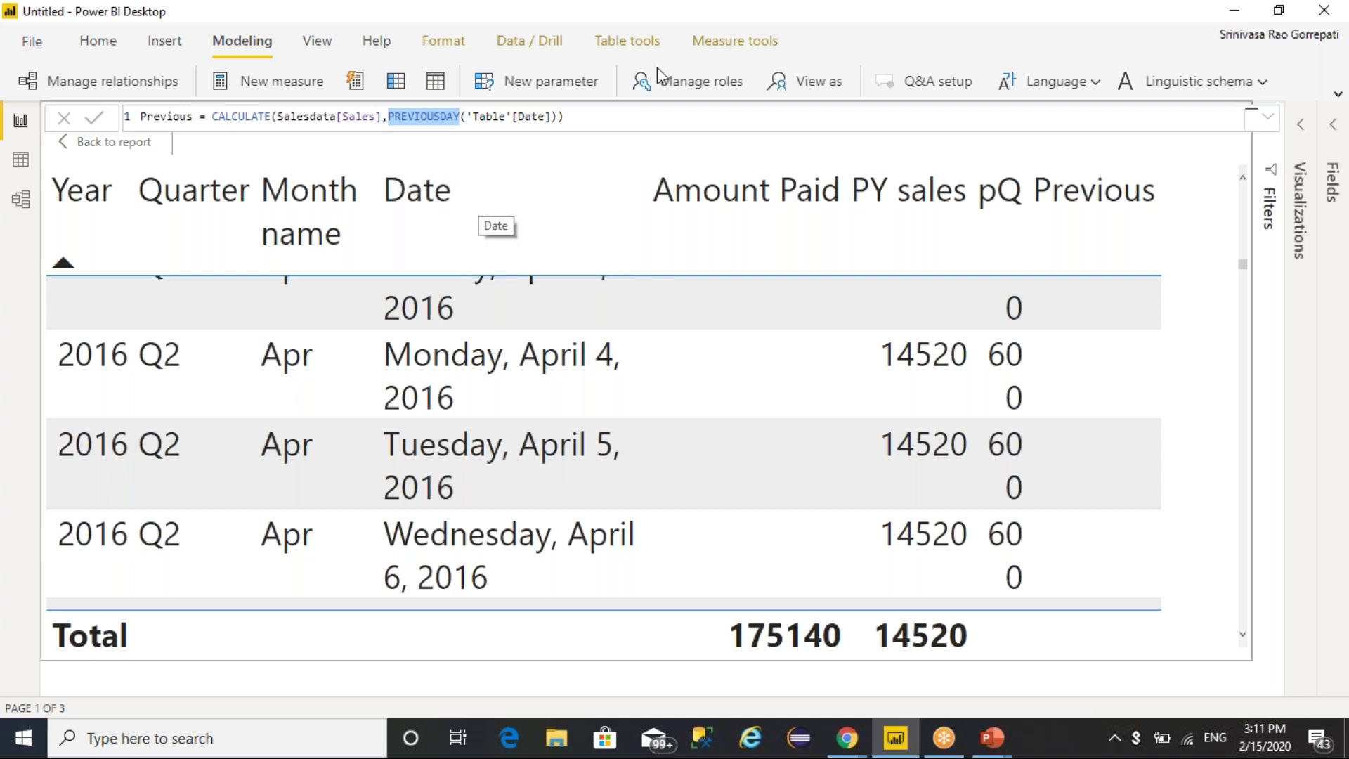
key(alt+Tab)
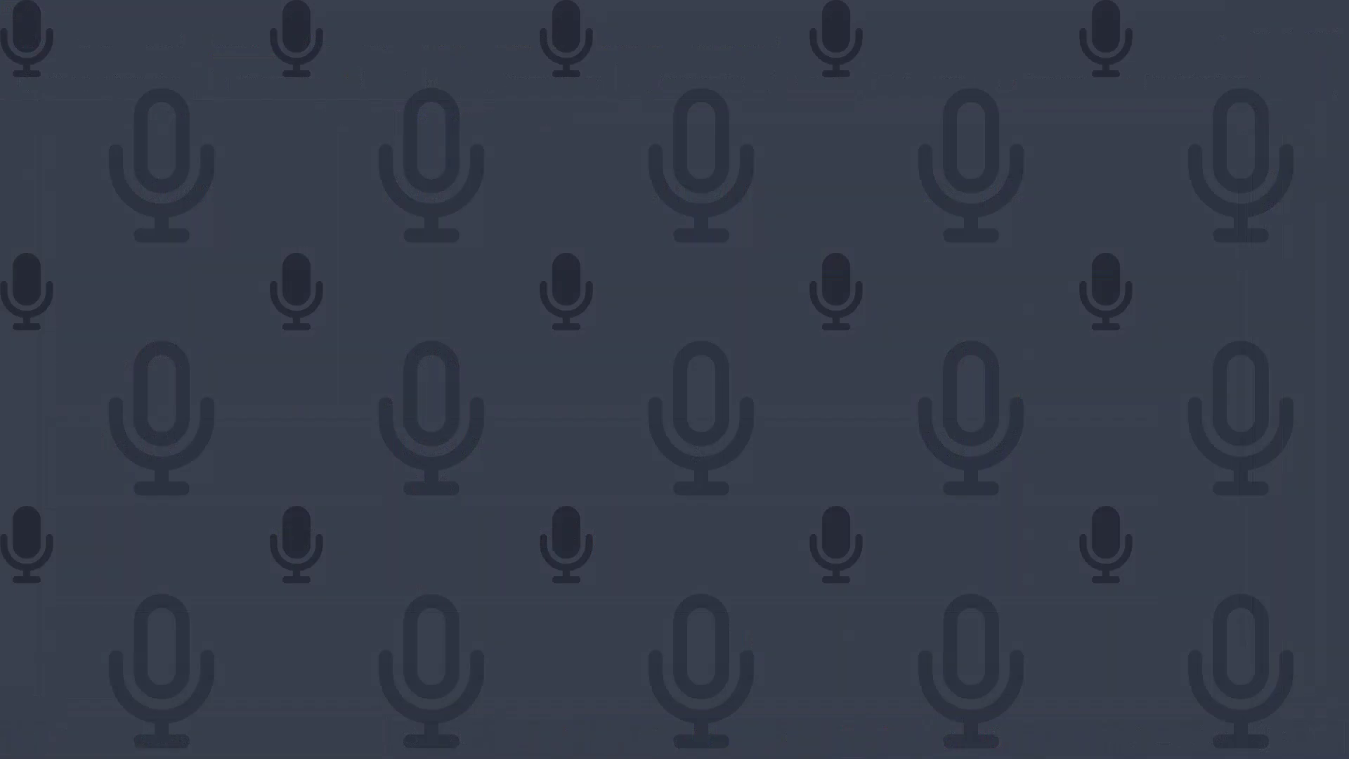